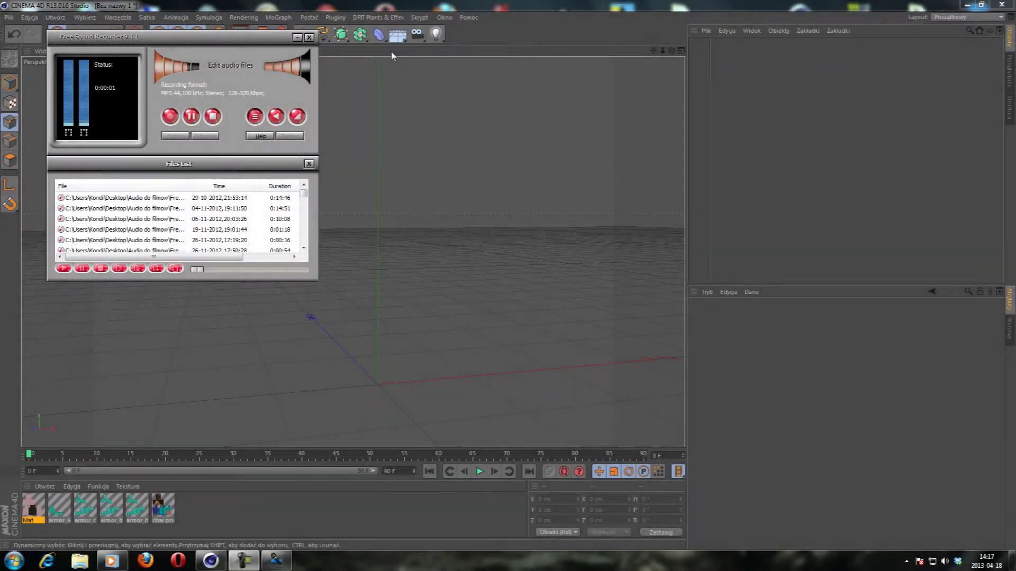
Hide the Free Sound Recorder window to uncover the Cinema 4D scene.
click(299, 39)
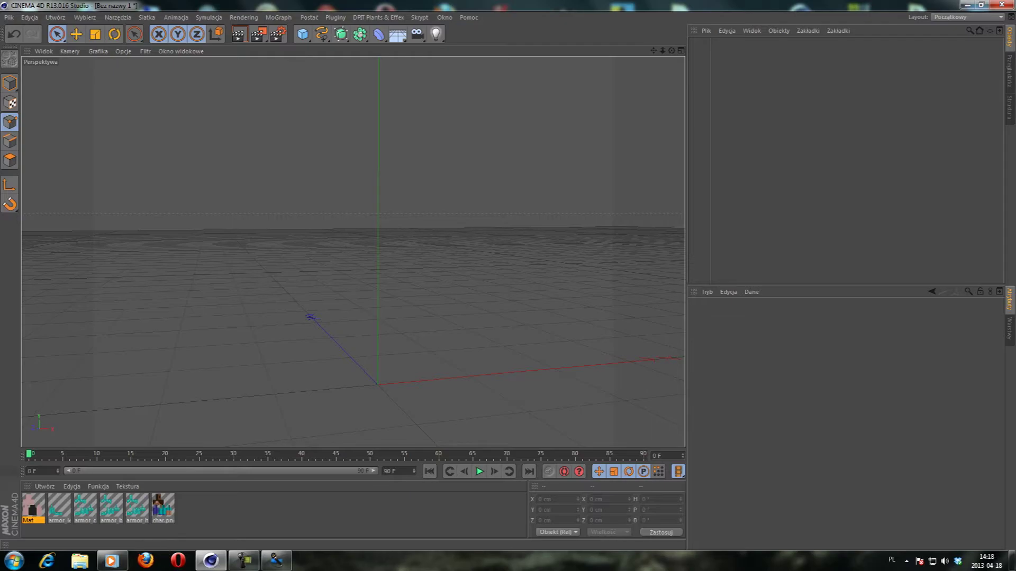
Bring Windows Media Player to the front from the taskbar.
click(120, 563)
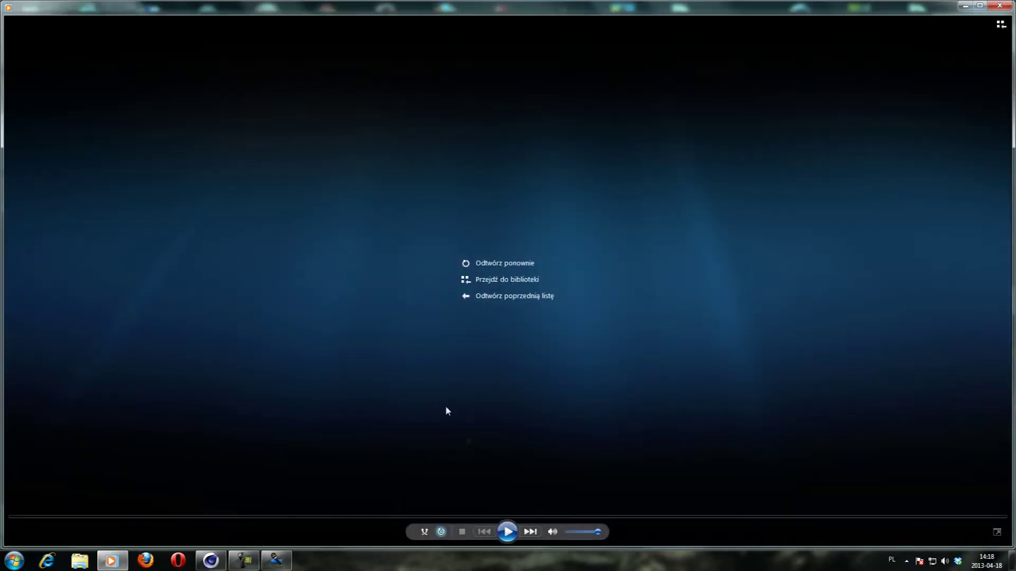
Play the Minecraft animation clip, then close Windows Media Player.
click(507, 531)
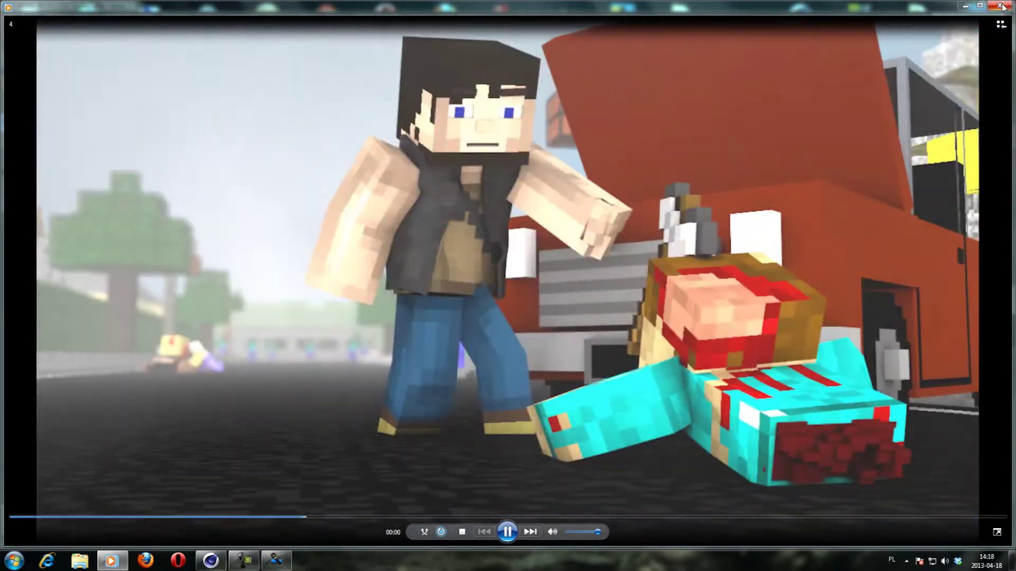
click(1001, 6)
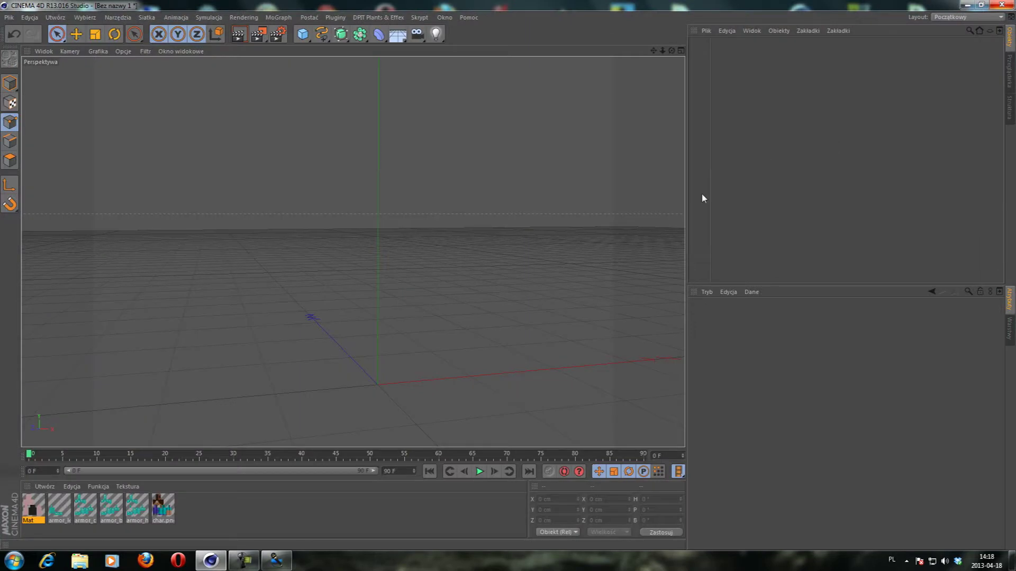
Load Steve (No Facial Expressions) from the Content Browser's Minecraft Steve preset folder.
alt+drag(534, 273, 351, 252)
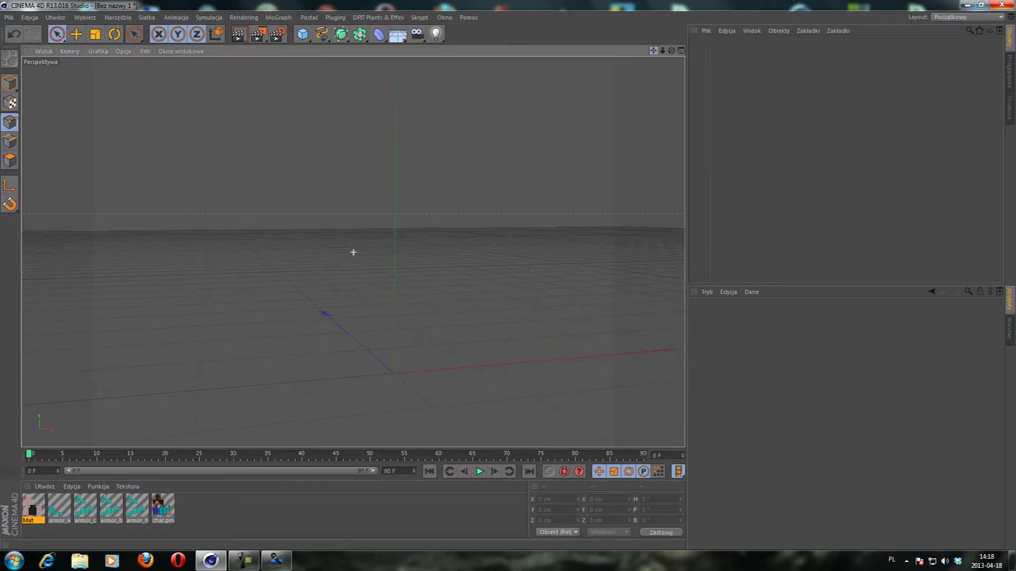
click(1010, 79)
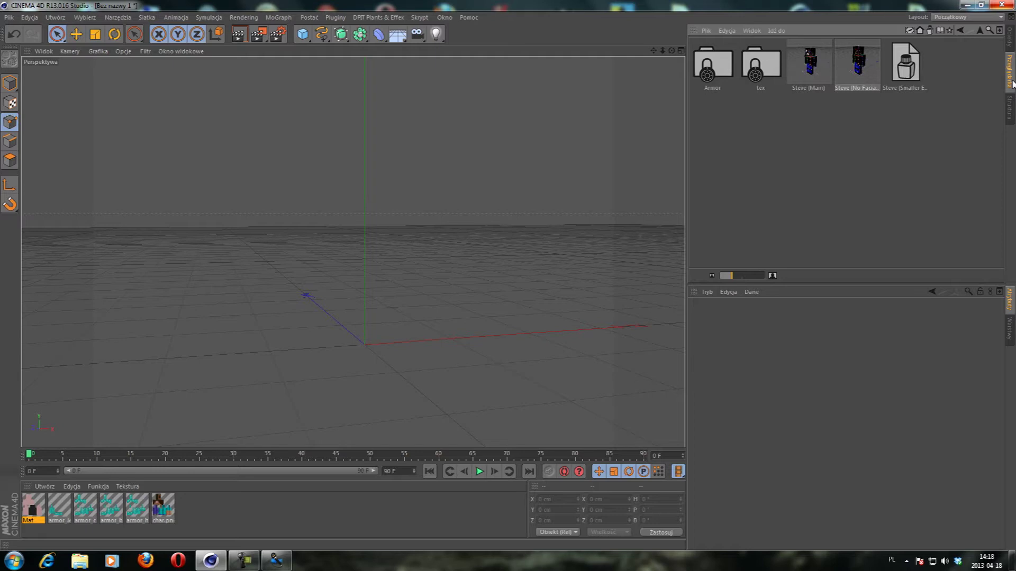
click(979, 30)
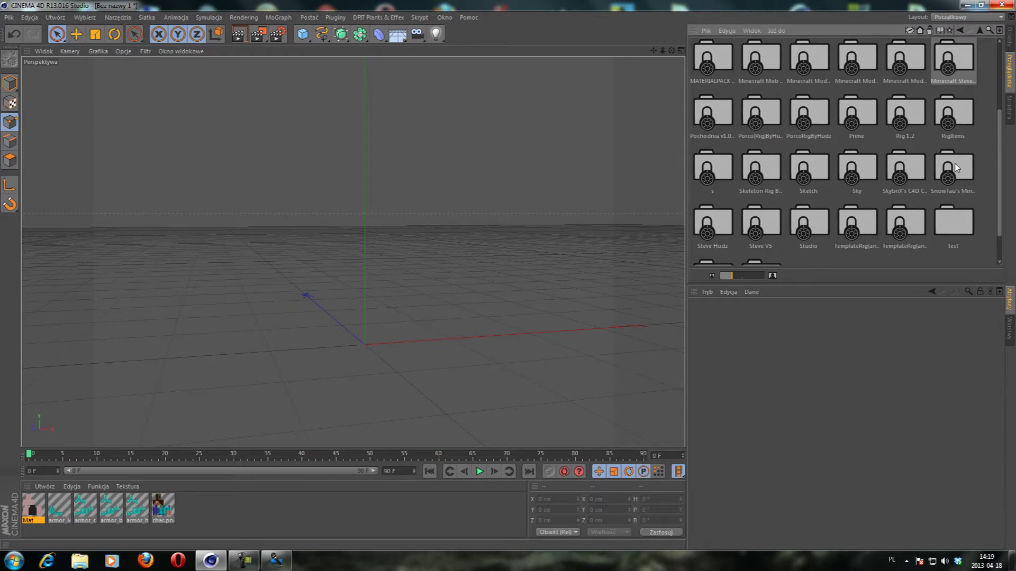
double_click(948, 58)
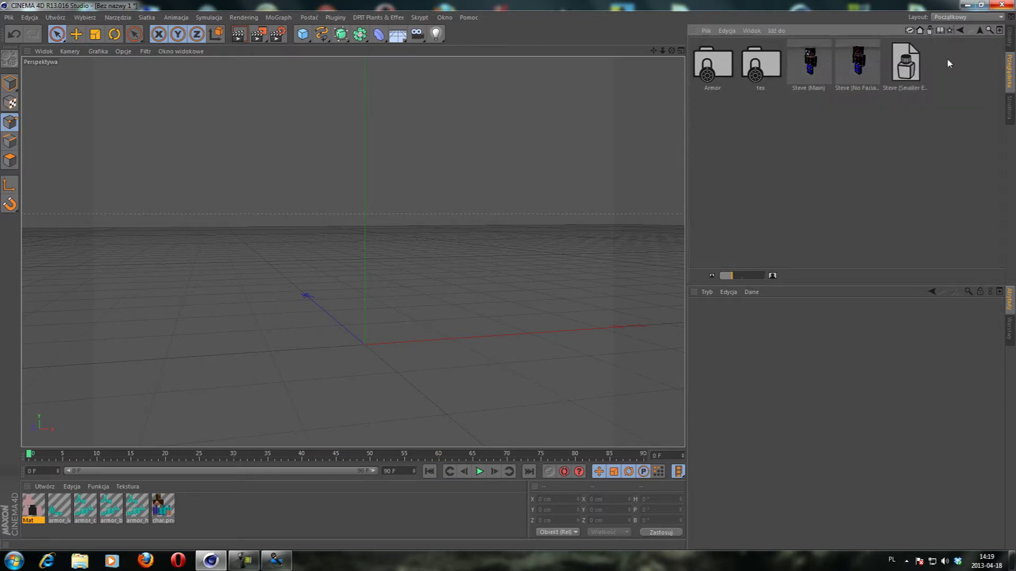
double_click(868, 77)
scroll(328, 406, up, 3)
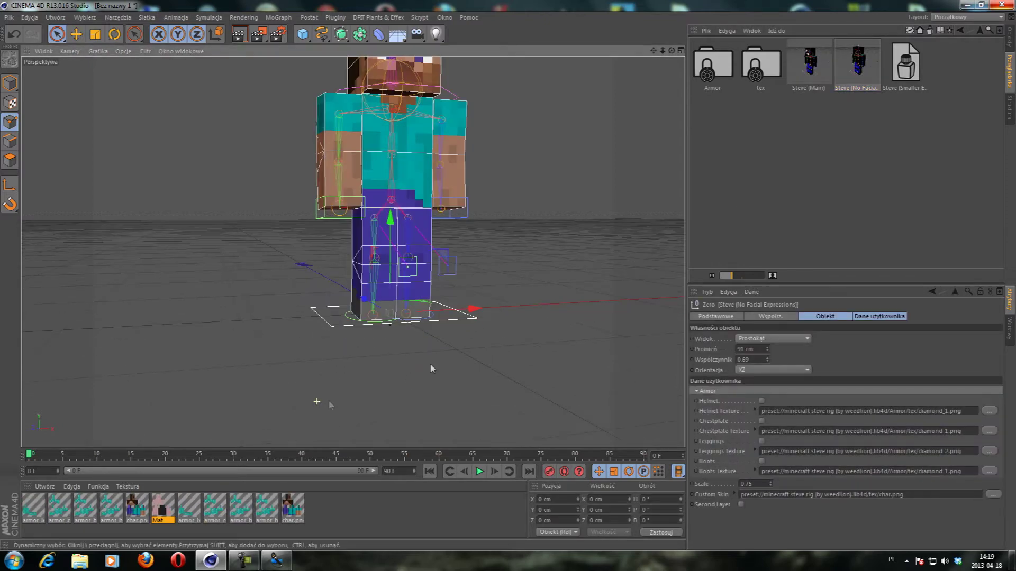
Expand the Steve rig's Body Parts and select the Torso mesh.
scroll(336, 403, up, 3)
drag(654, 51, 653, 125)
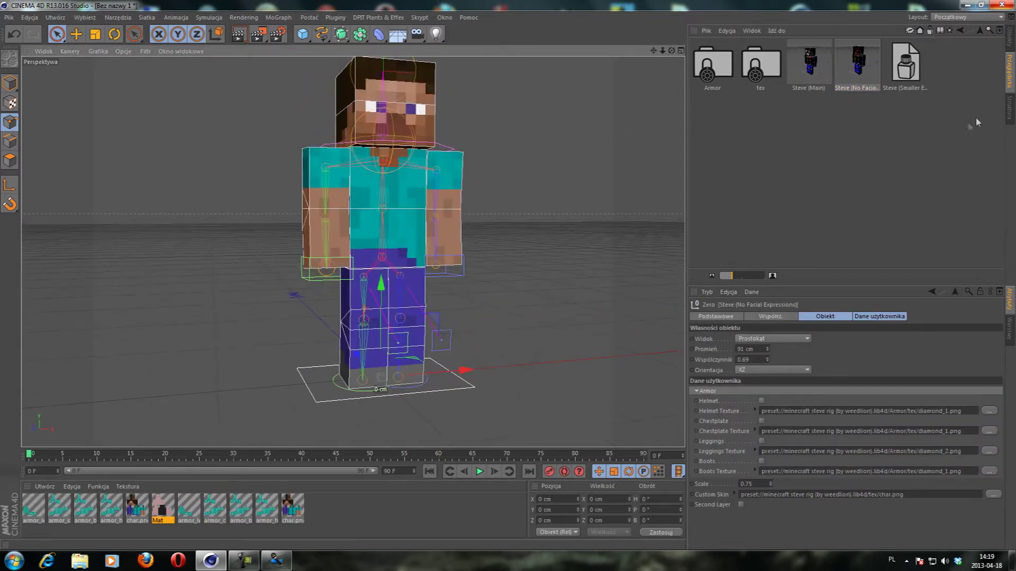
key(shift+F1)
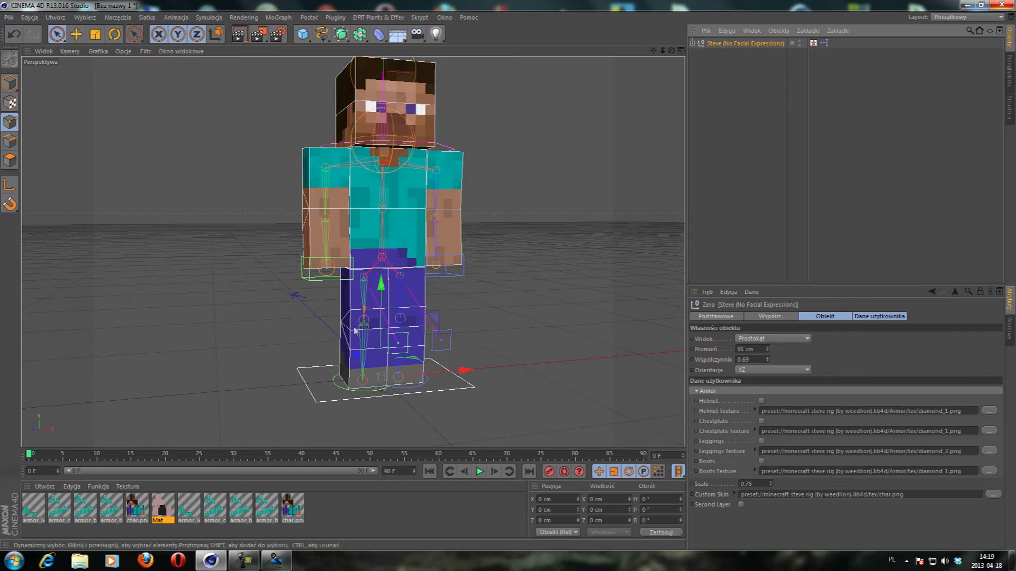
click(693, 43)
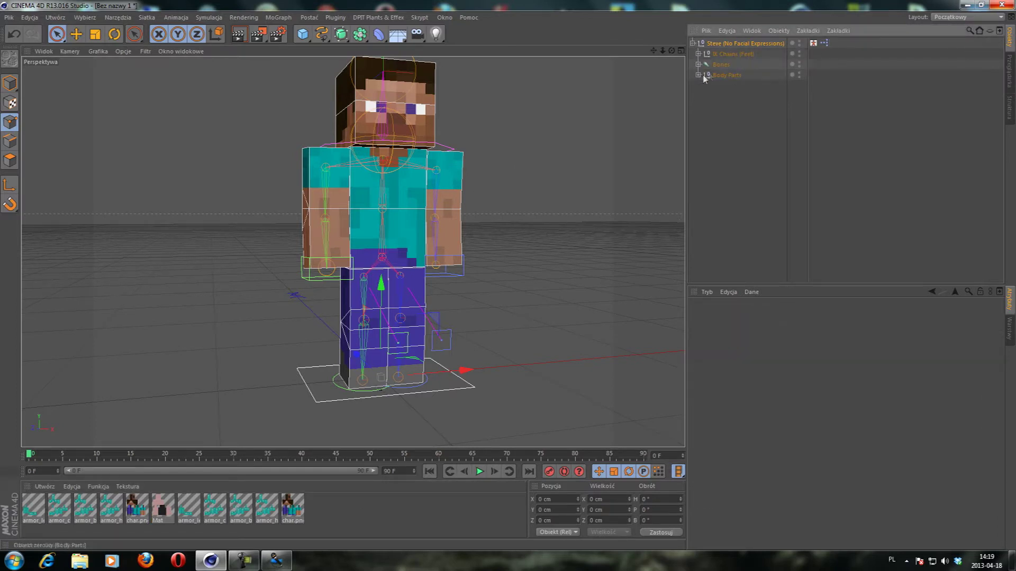
click(697, 78)
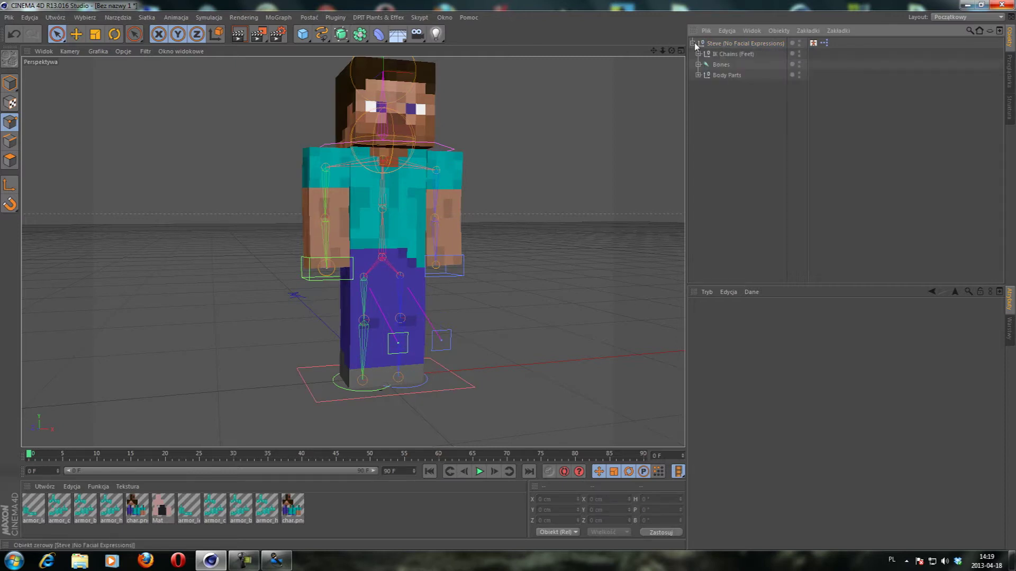
click(698, 76)
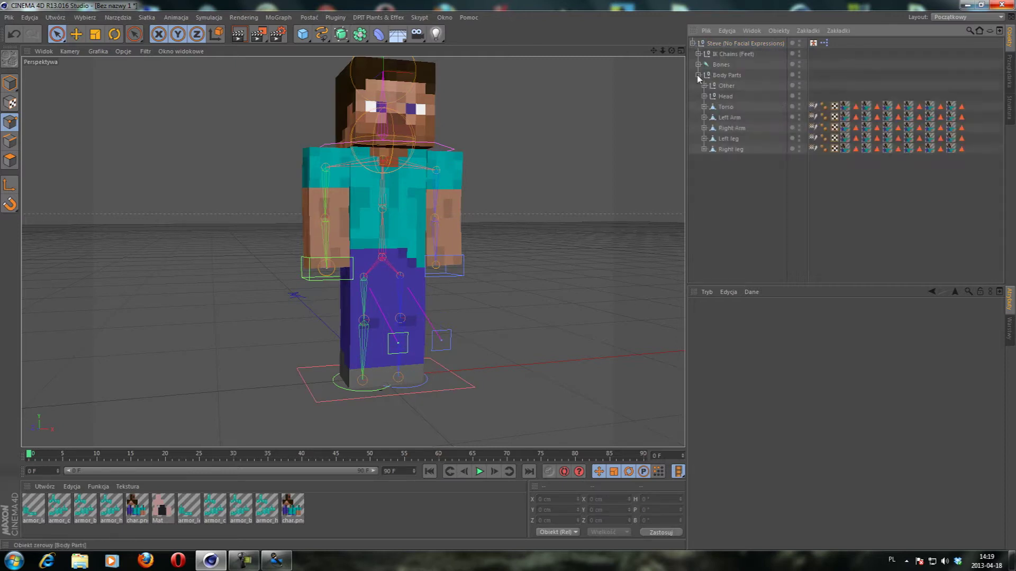
click(726, 107)
Paste a root-level Torso copy, delete its Skora child, and create new material Mat.1.
scroll(404, 214, up, 1)
scroll(405, 214, up, 2)
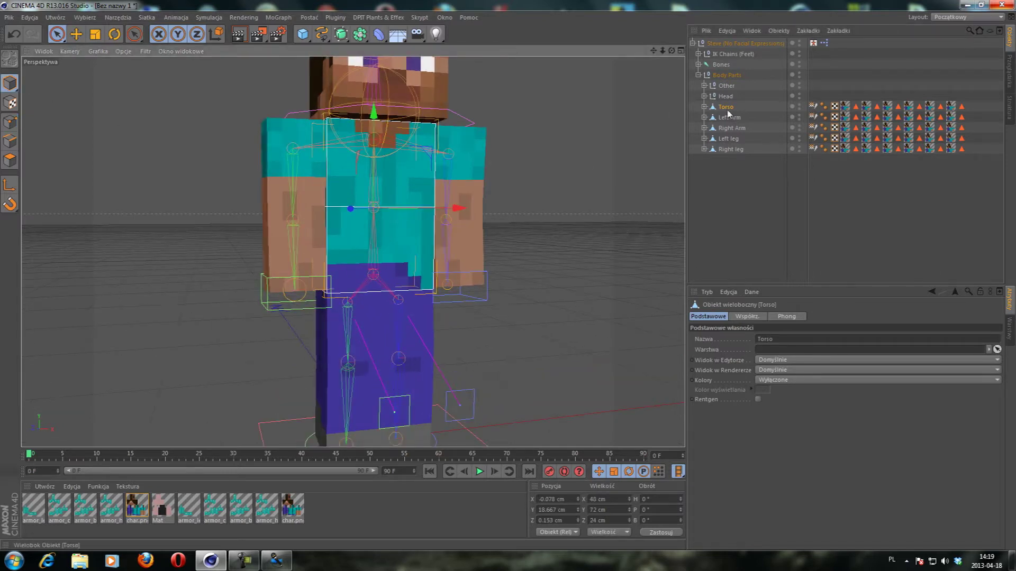
click(704, 107)
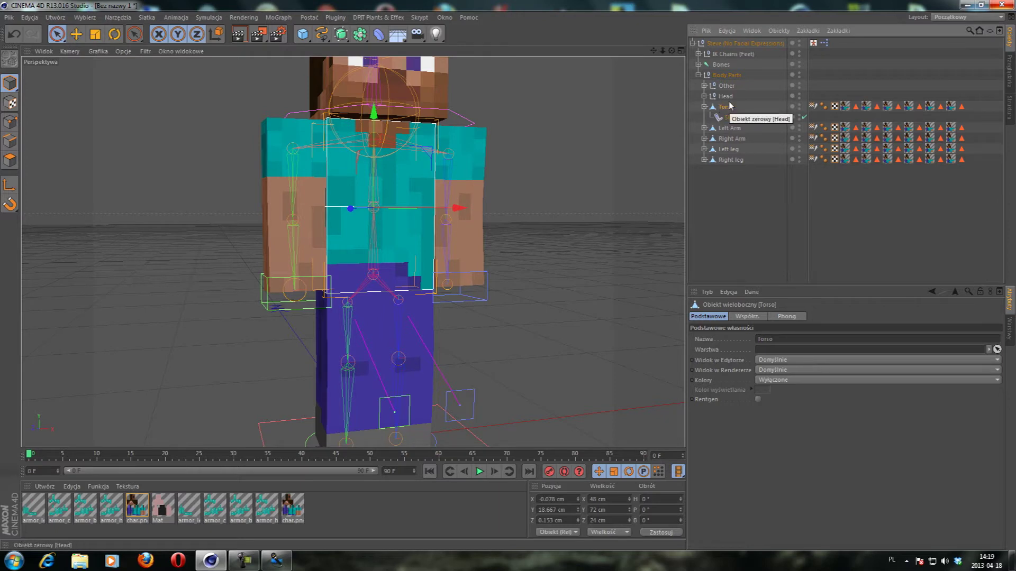
key(ctrl+c)
key(ctrl+v)
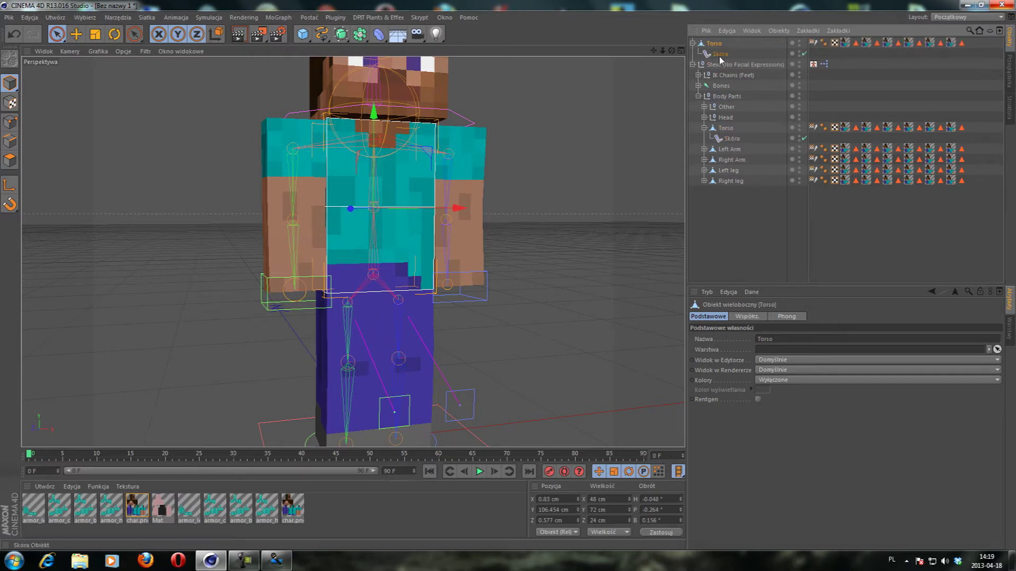
click(721, 55)
key(Delete)
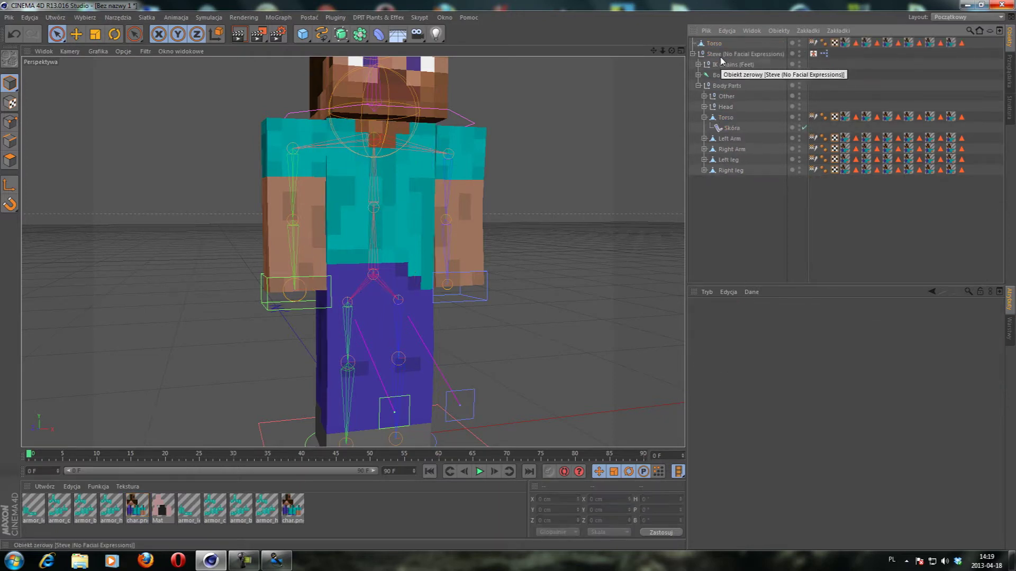
click(719, 43)
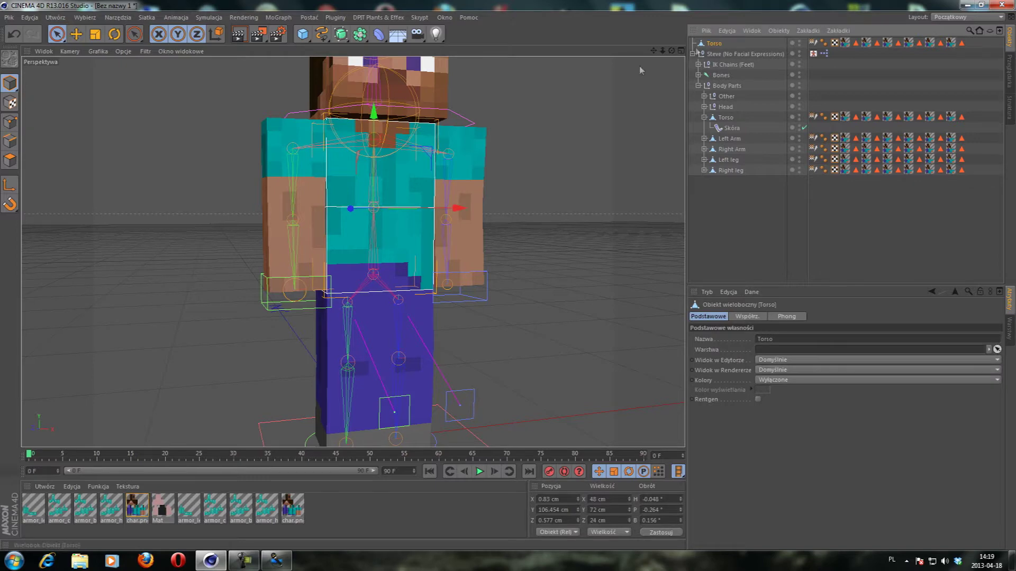
double_click(392, 514)
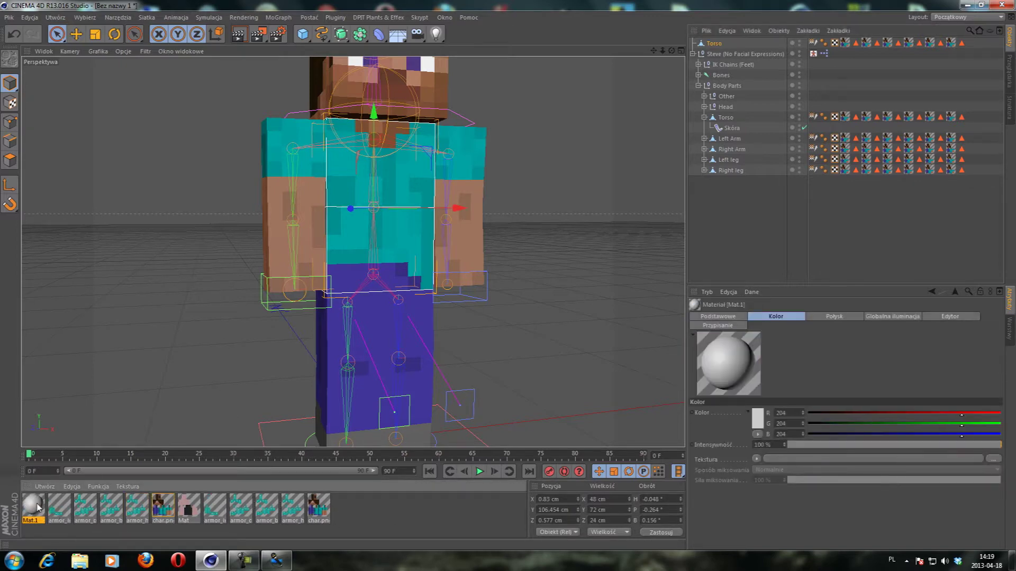
Load do tuta.png as Mat.1's colour texture with texture sampling turned off.
double_click(36, 507)
click(457, 170)
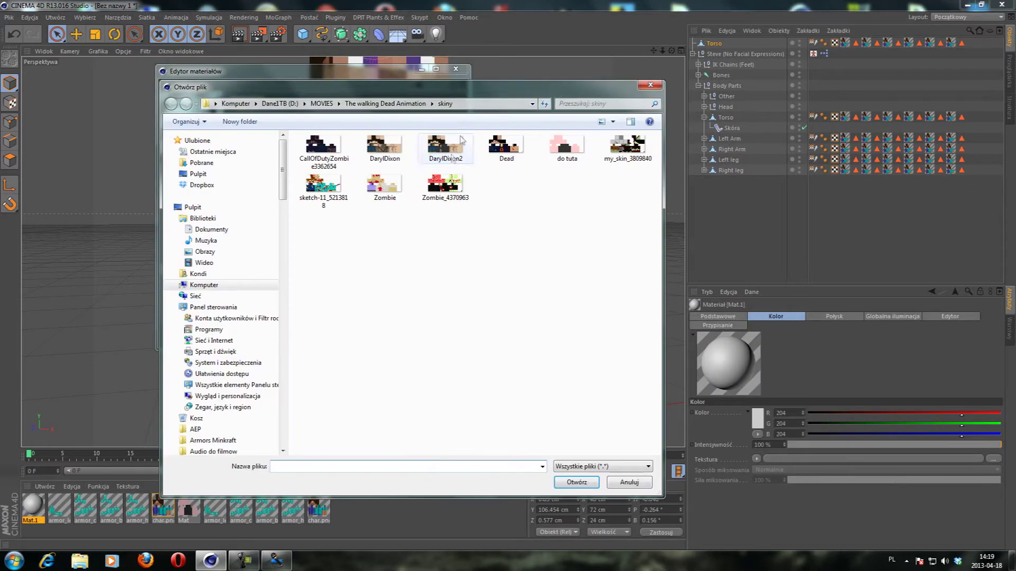
key(Escape)
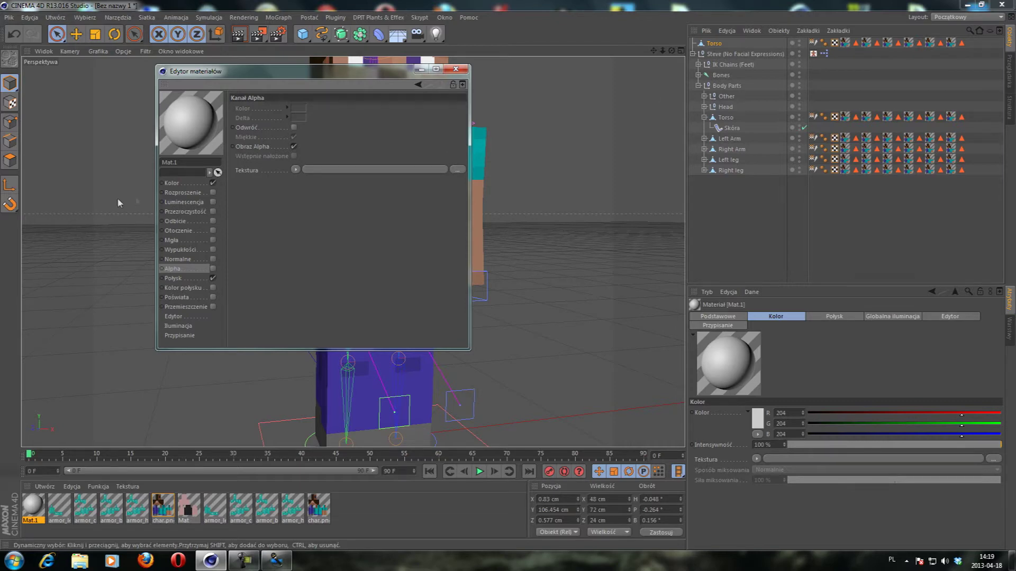
click(172, 182)
click(457, 155)
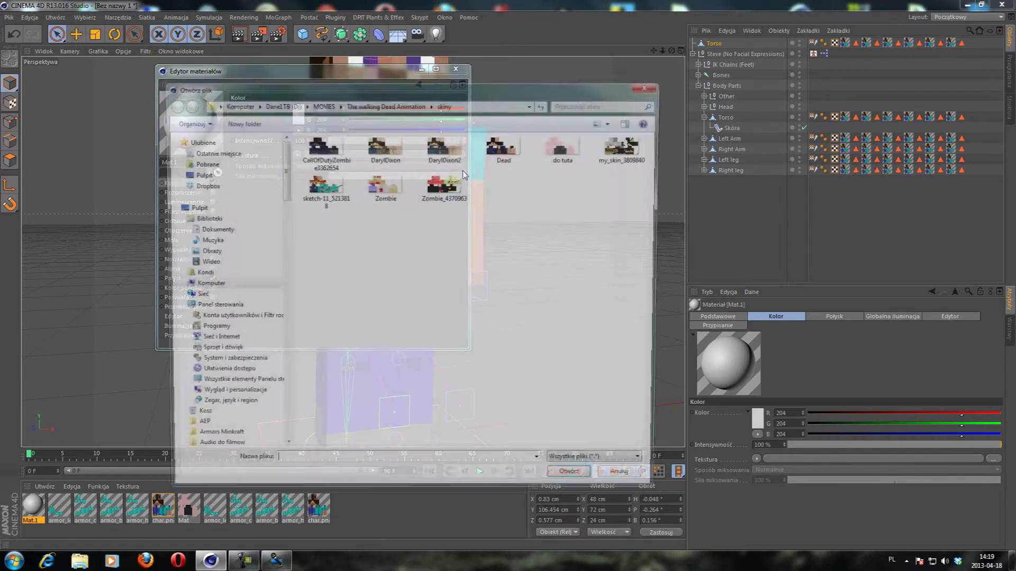
click(560, 151)
double_click(559, 150)
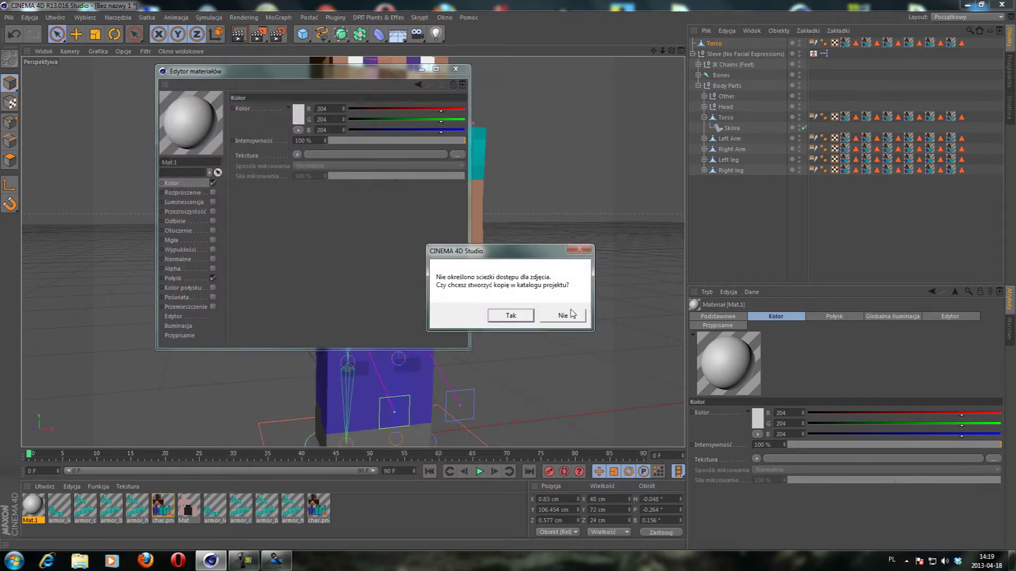
click(569, 316)
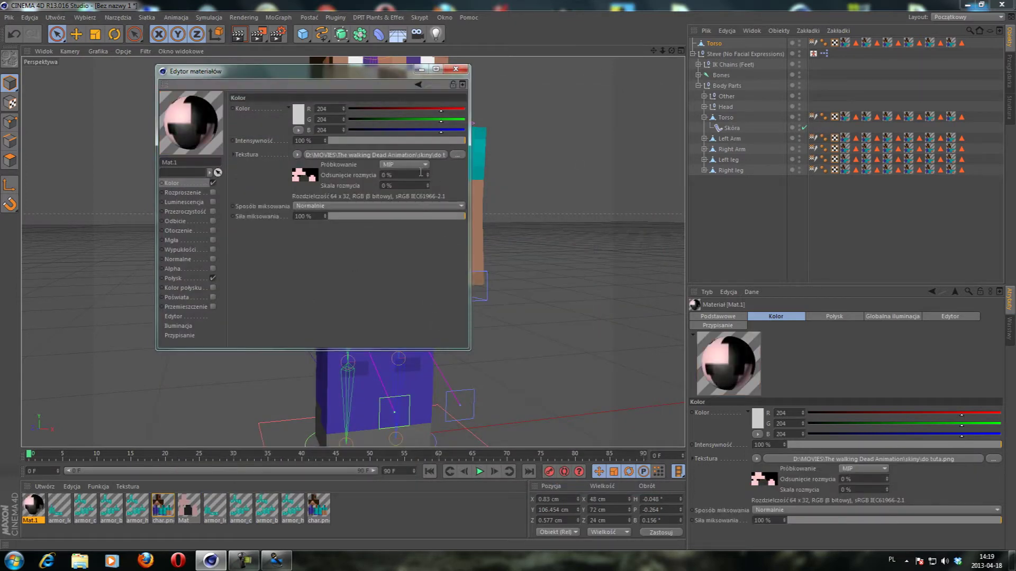
click(405, 165)
click(405, 180)
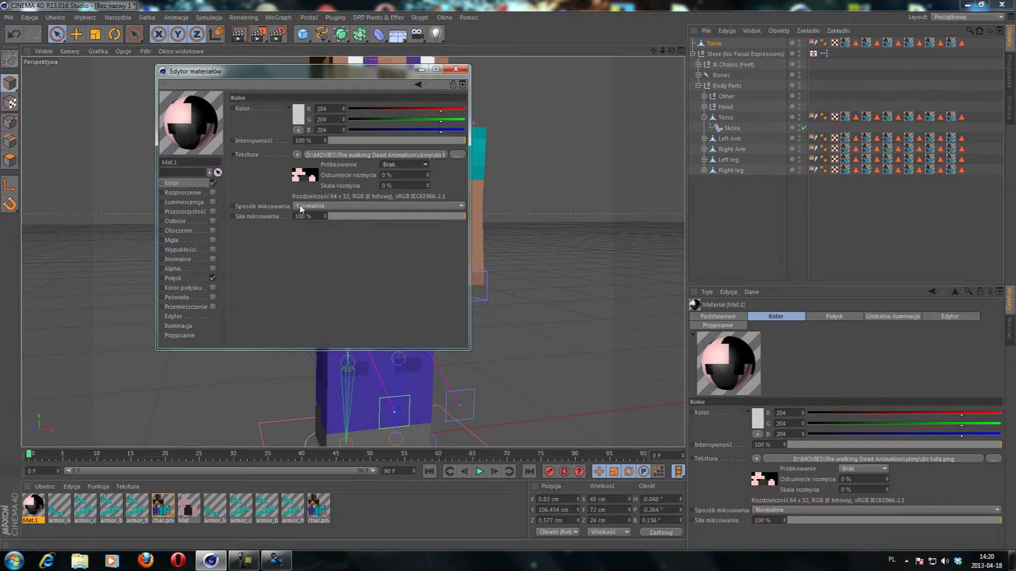
Enable Mat.1's alpha channel using do tuta.png as its texture, then close the editor.
click(179, 268)
click(213, 269)
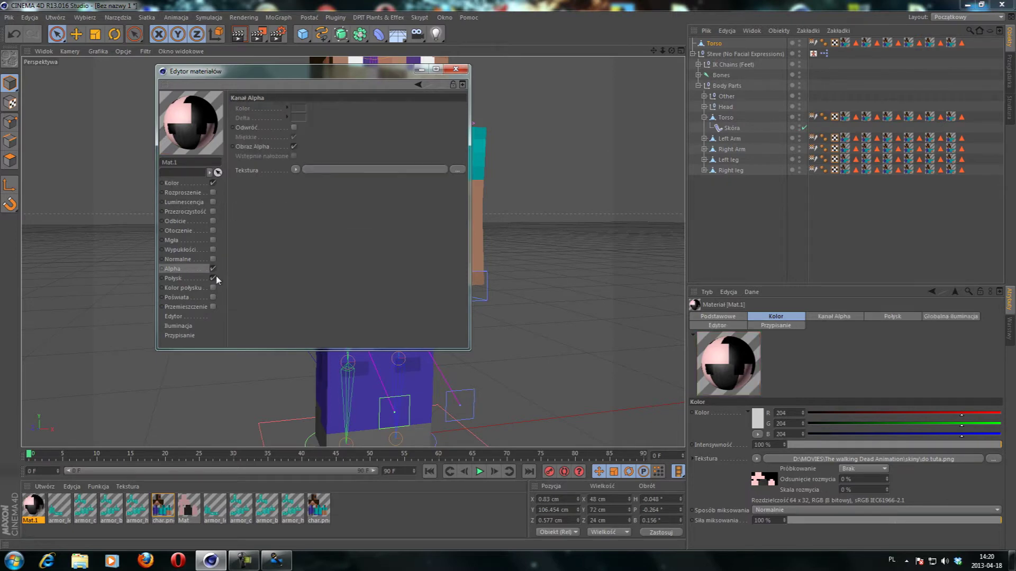
click(457, 169)
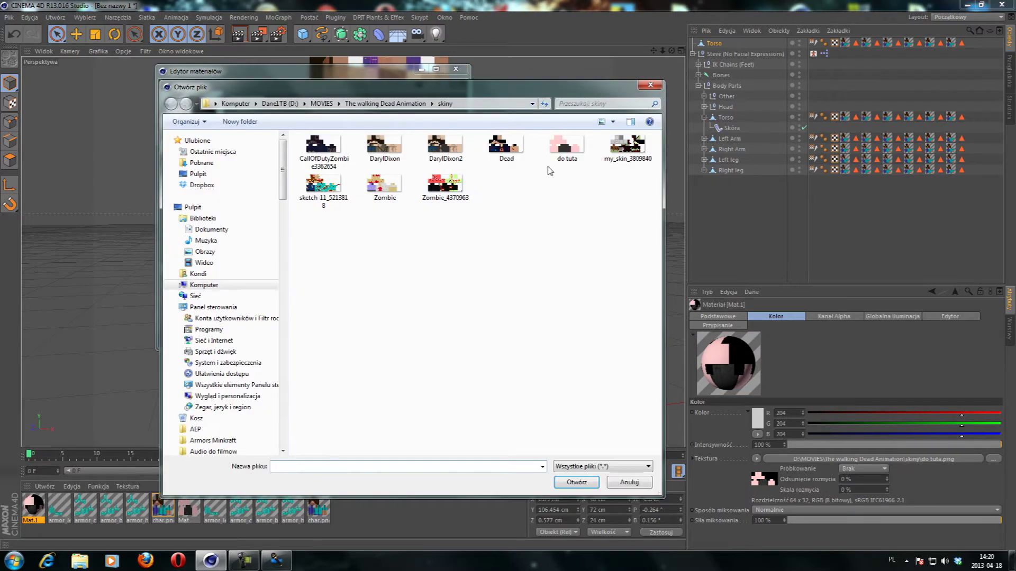
double_click(561, 149)
click(562, 316)
click(402, 180)
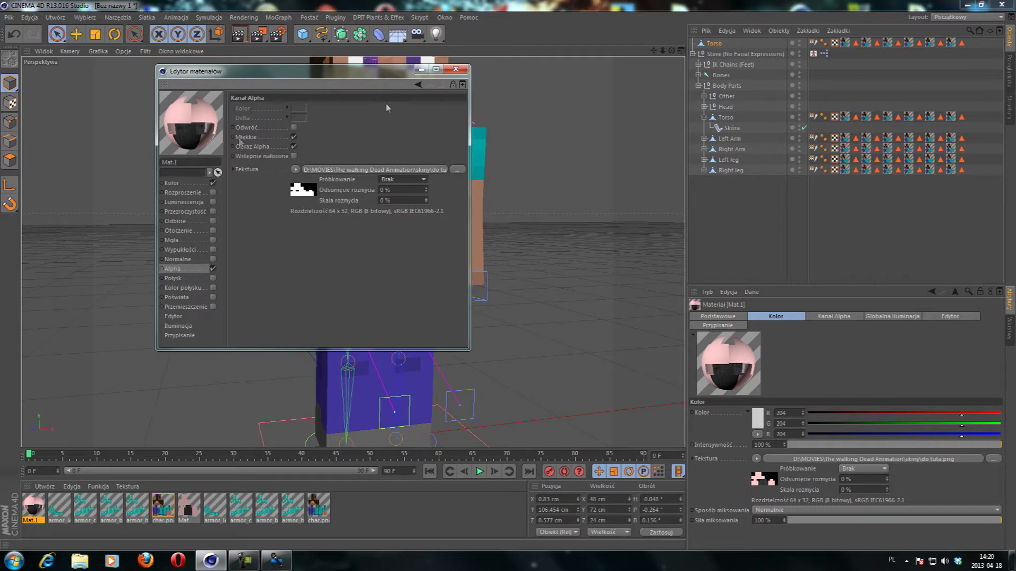
click(456, 70)
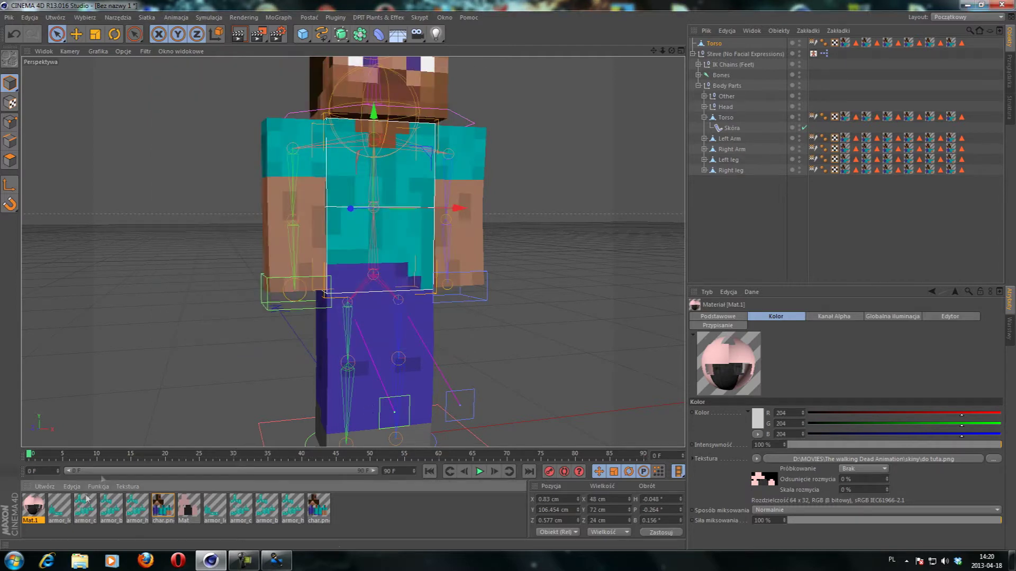
Apply Mat.1 as a texture tag on the root-level Torso copy, replacing the misplaced tag.
drag(40, 515, 716, 47)
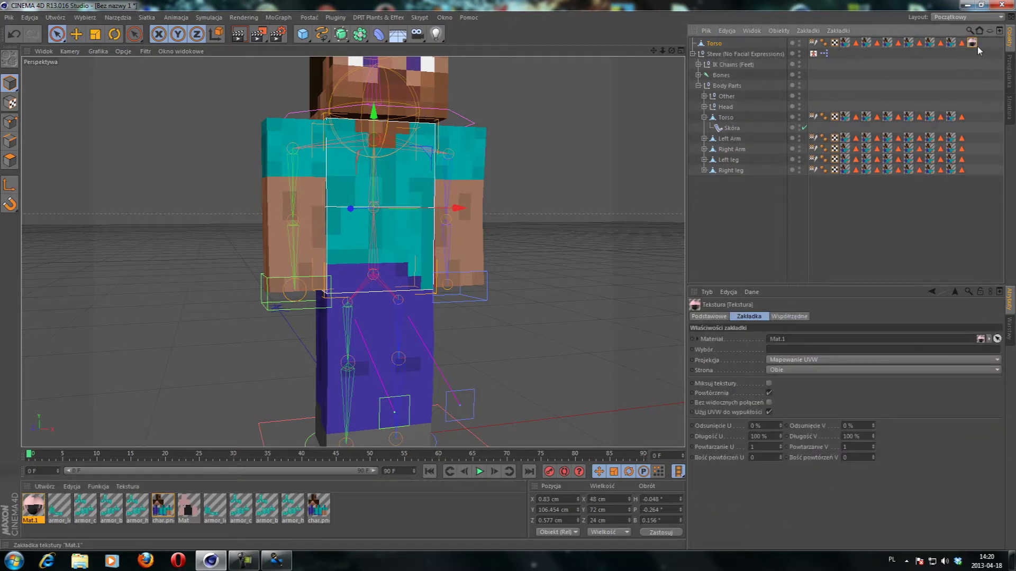
key(Delete)
drag(33, 507, 844, 45)
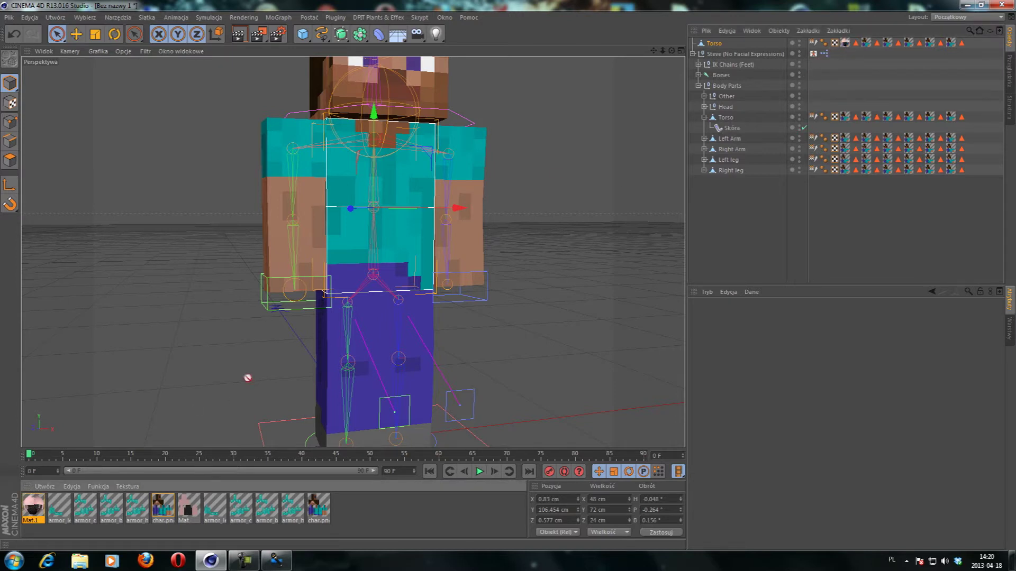
drag(33, 503, 862, 44)
mouse_move(106, 453)
mouse_down()
mouse_move(886, 64)
mouse_move(887, 44)
mouse_up()
drag(987, 71, 956, 45)
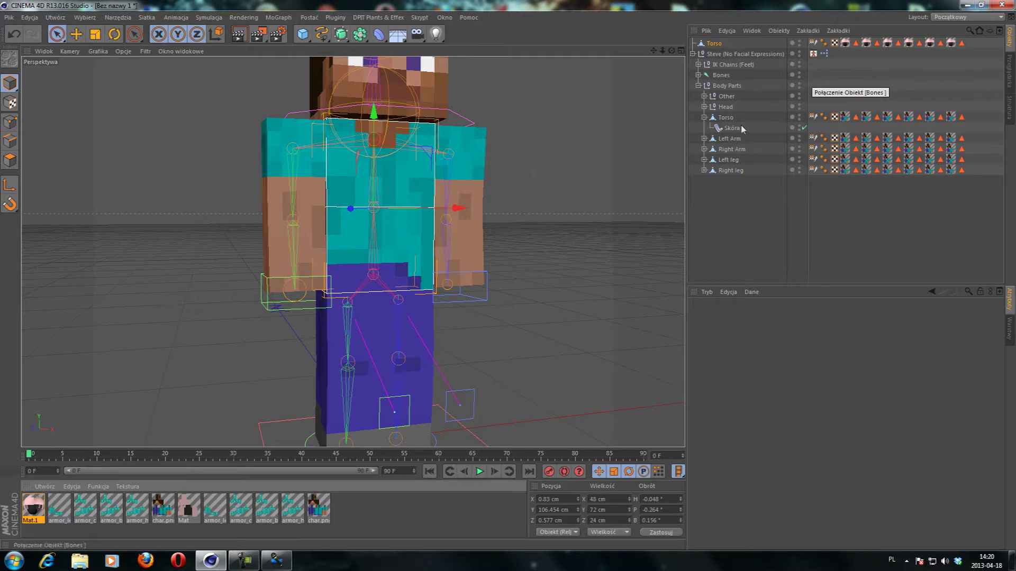
click(366, 201)
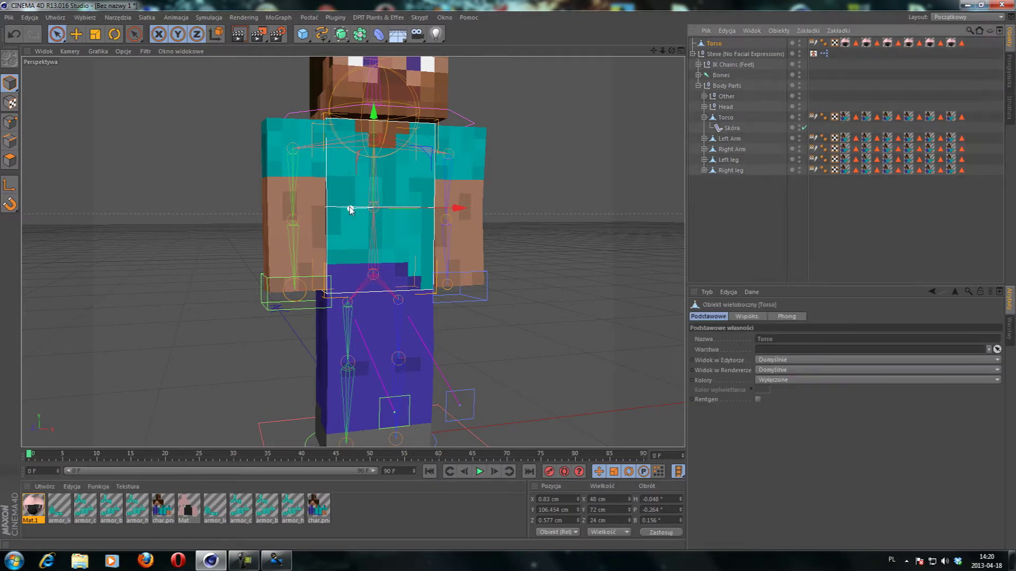
Move the Torso copy about 120 cm forward over Steve's body and switch to Polygons mode.
drag(349, 209, 626, 167)
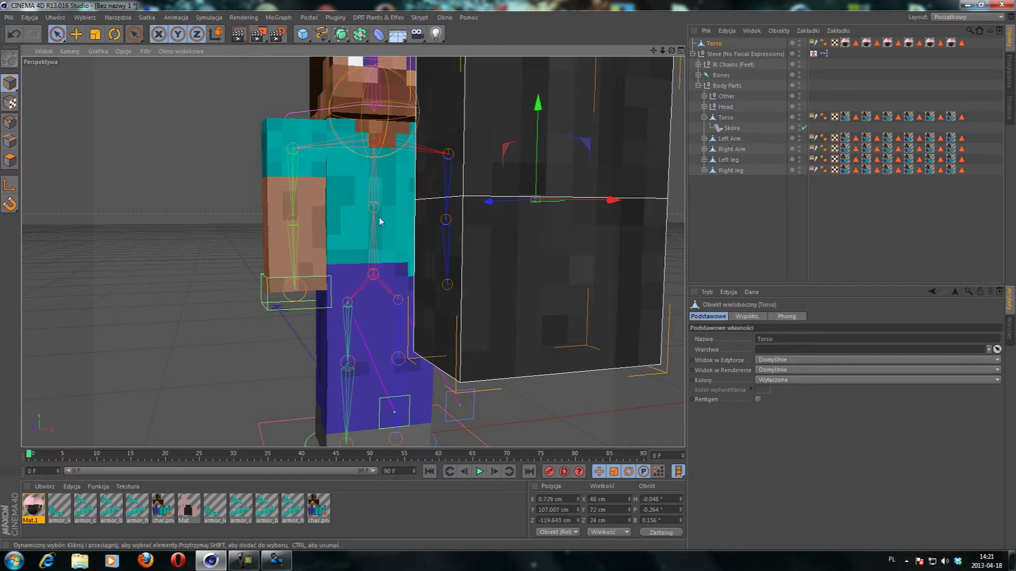
click(15, 158)
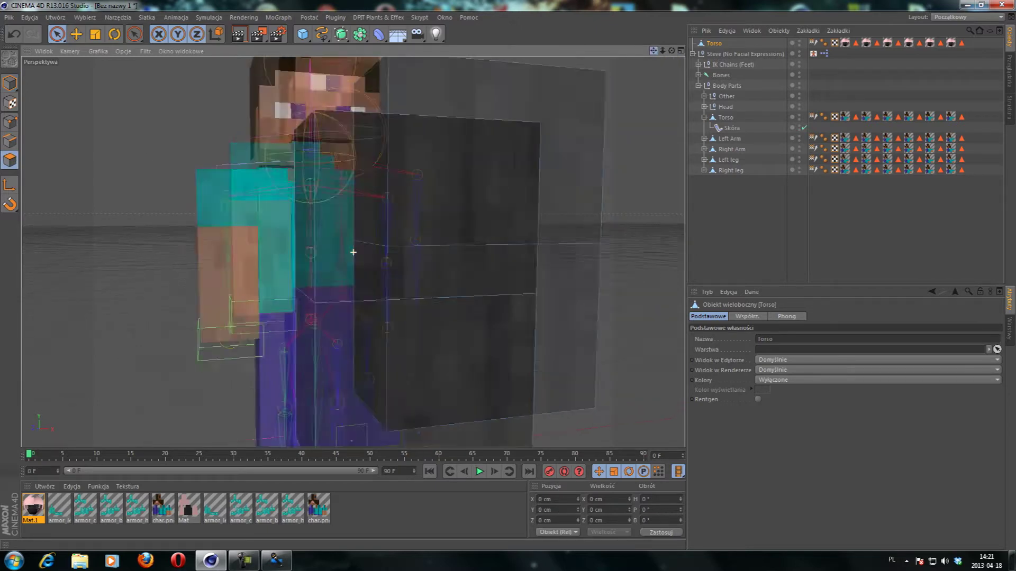
drag(653, 51, 354, 252)
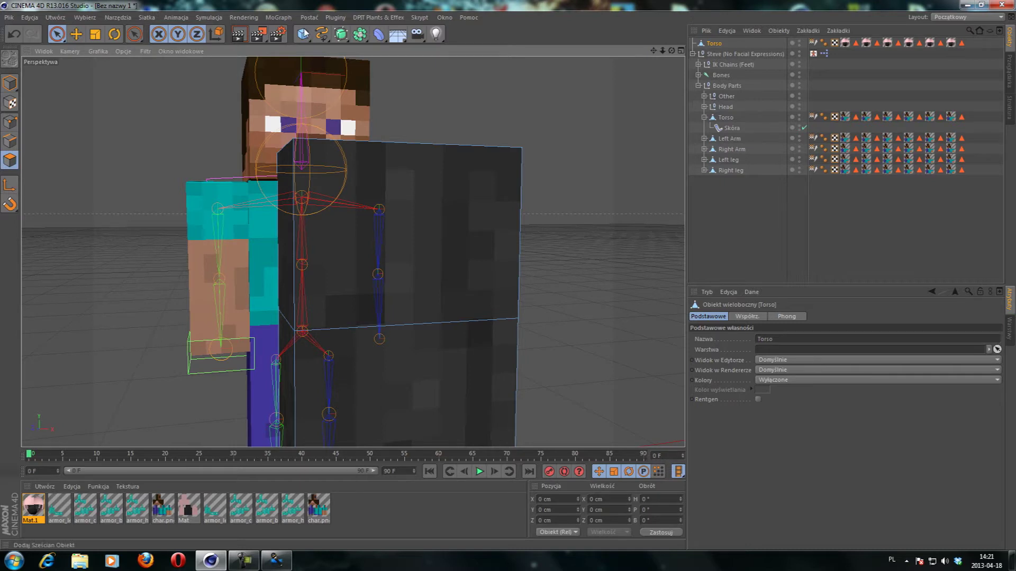
drag(654, 51, 354, 252)
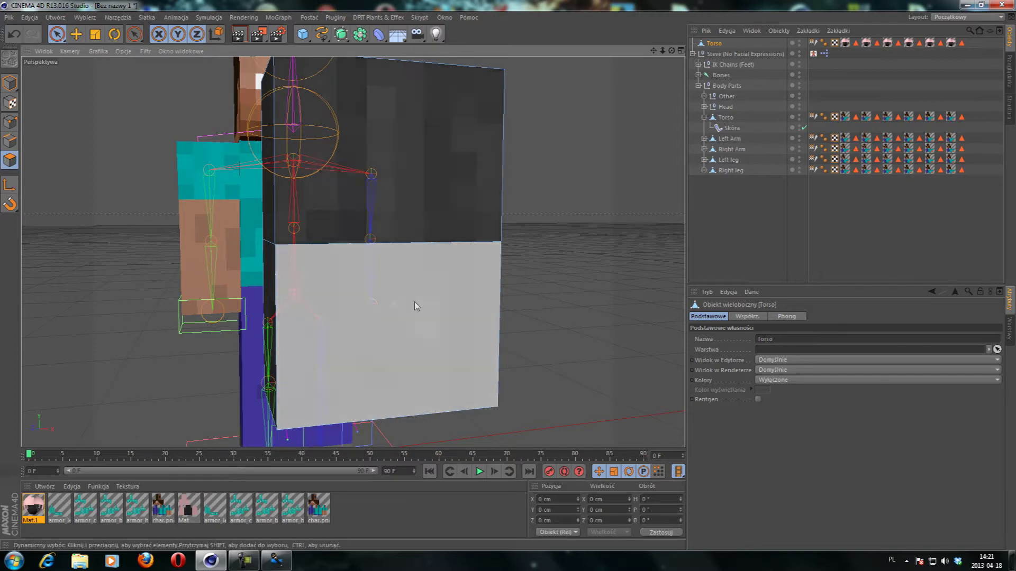
Subdivide the Torso copy once with Mesh > Commands > Subdivide.
drag(670, 53, 353, 252)
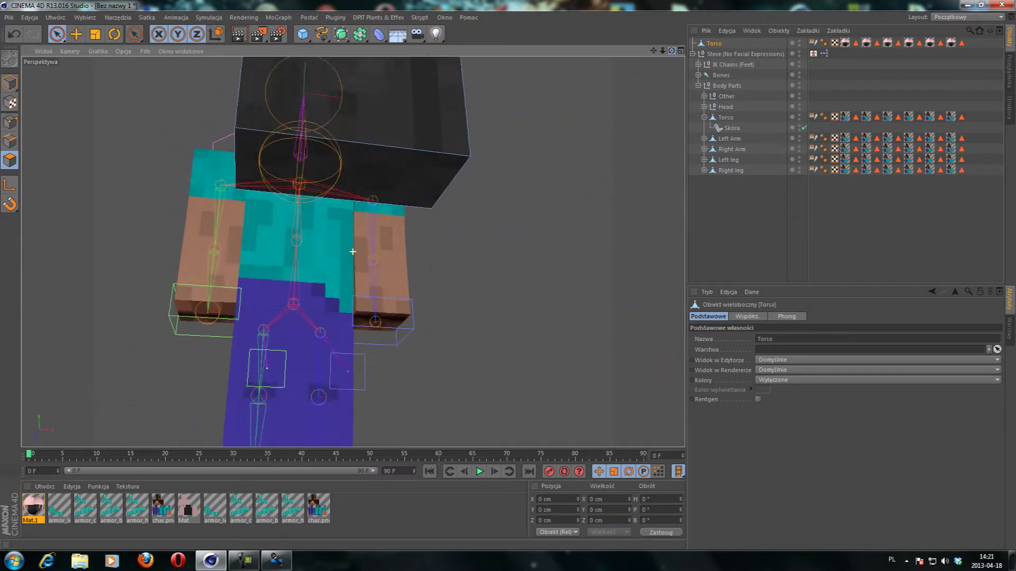
drag(352, 252, 526, 147)
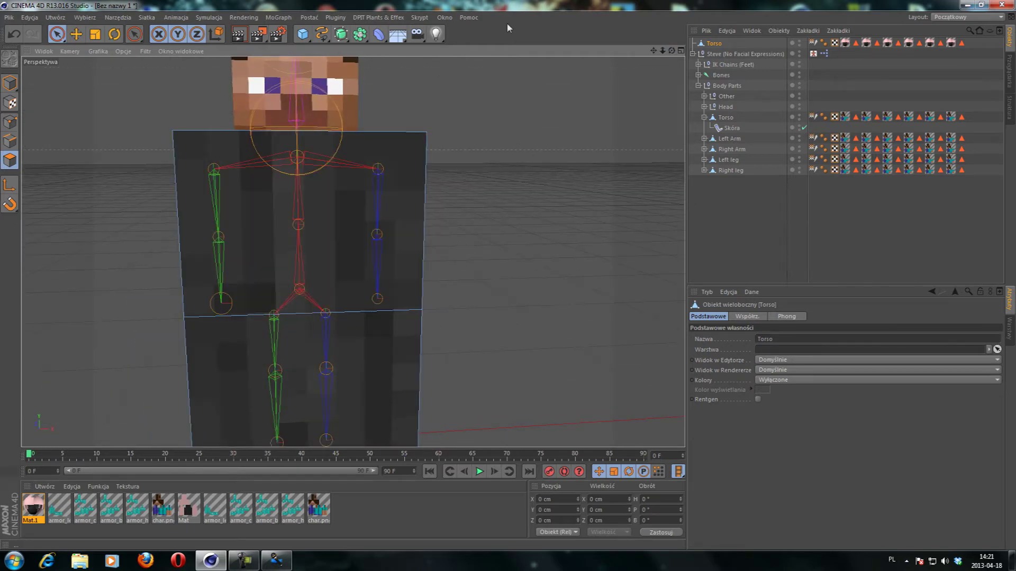
click(146, 17)
click(249, 139)
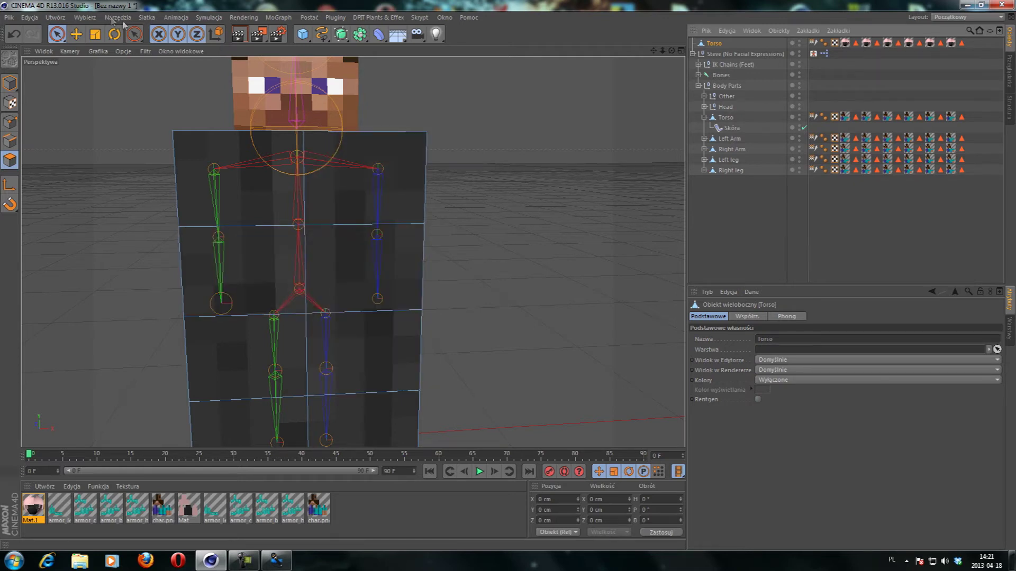
Subdivide the Torso copy twice more into a dense grid of small square faces.
click(147, 18)
mouse_move(154, 43)
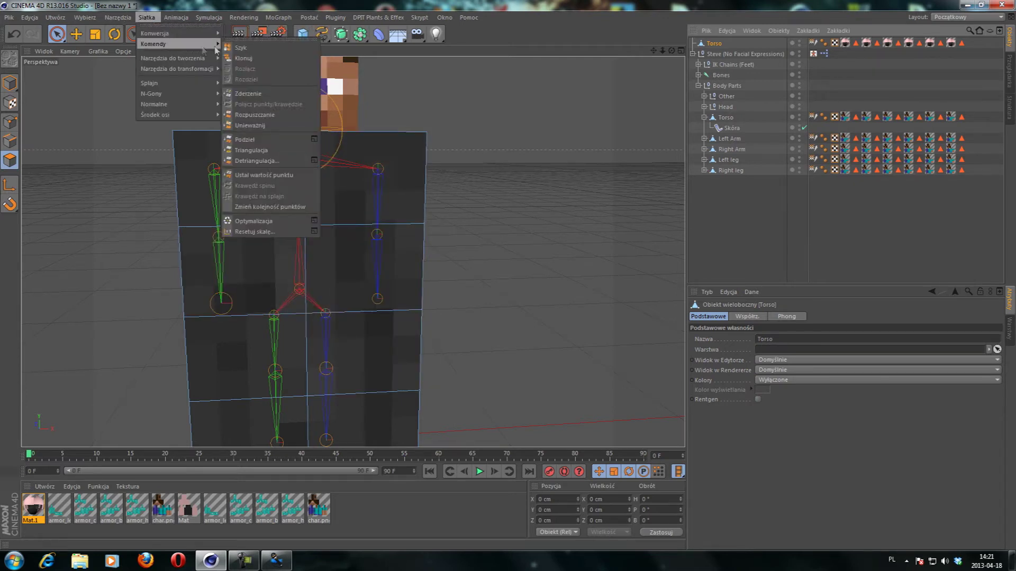
click(254, 138)
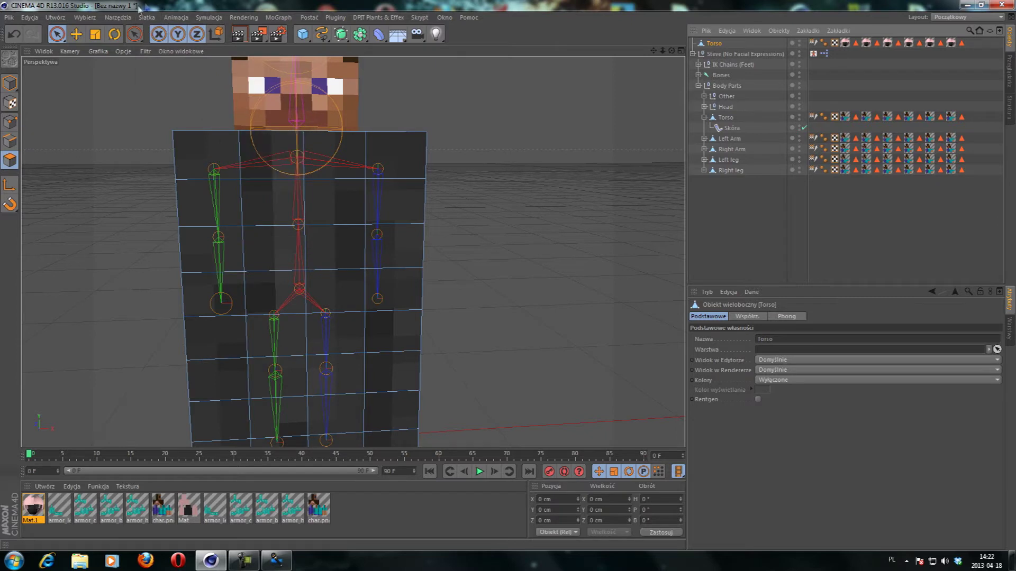
click(146, 18)
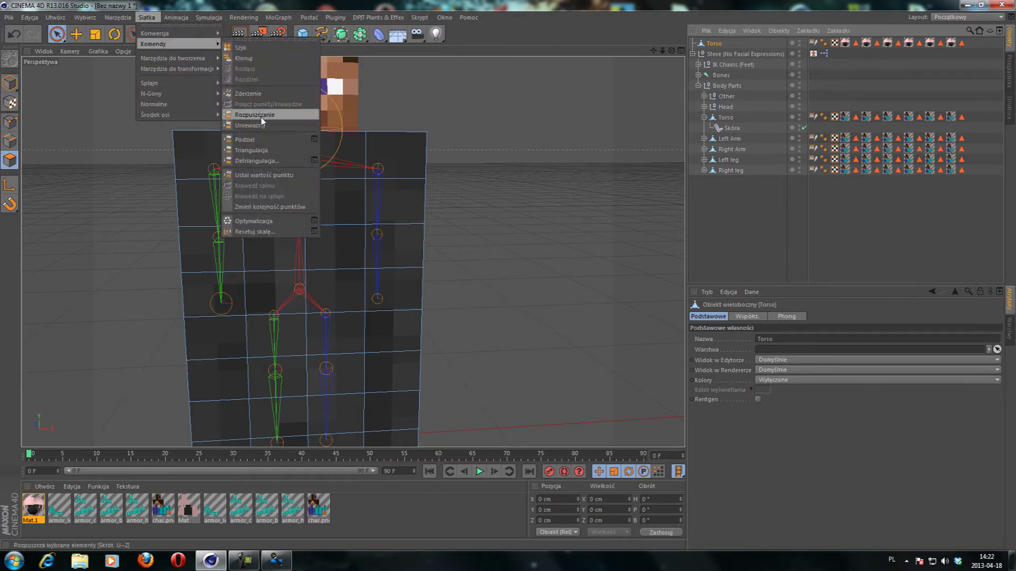
click(245, 139)
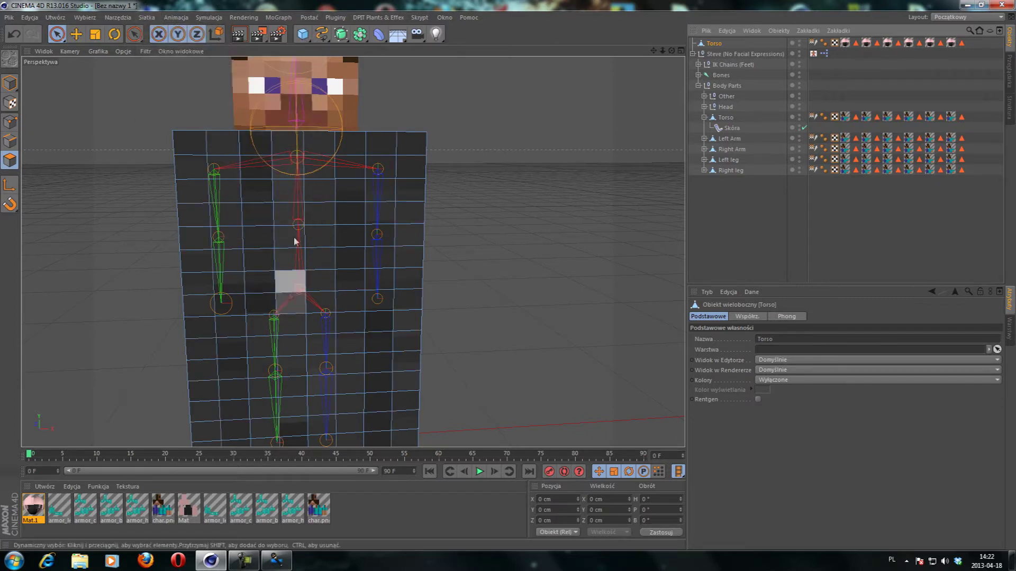
click(57, 34)
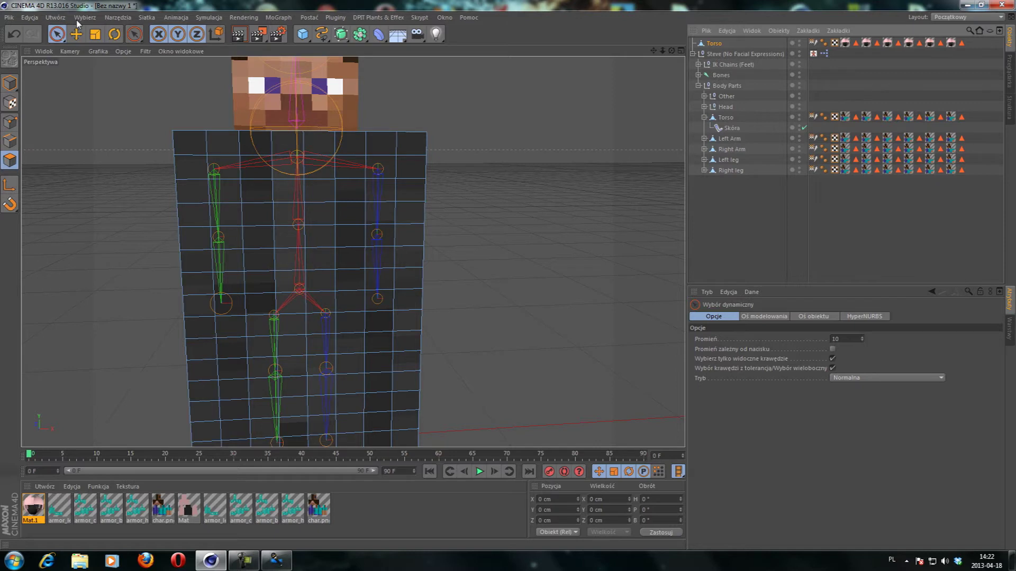
Paint-select the central polygon column down the front of the Torso copy to the hip.
click(297, 157)
mouse_move(298, 157)
mouse_down()
mouse_move(311, 311)
mouse_move(278, 431)
mouse_up()
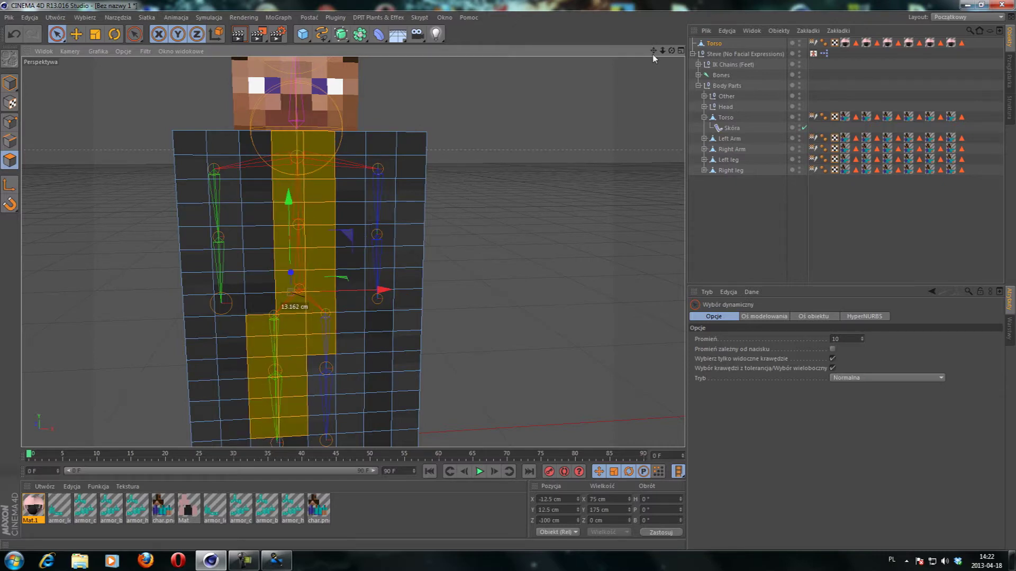
drag(655, 53, 438, 152)
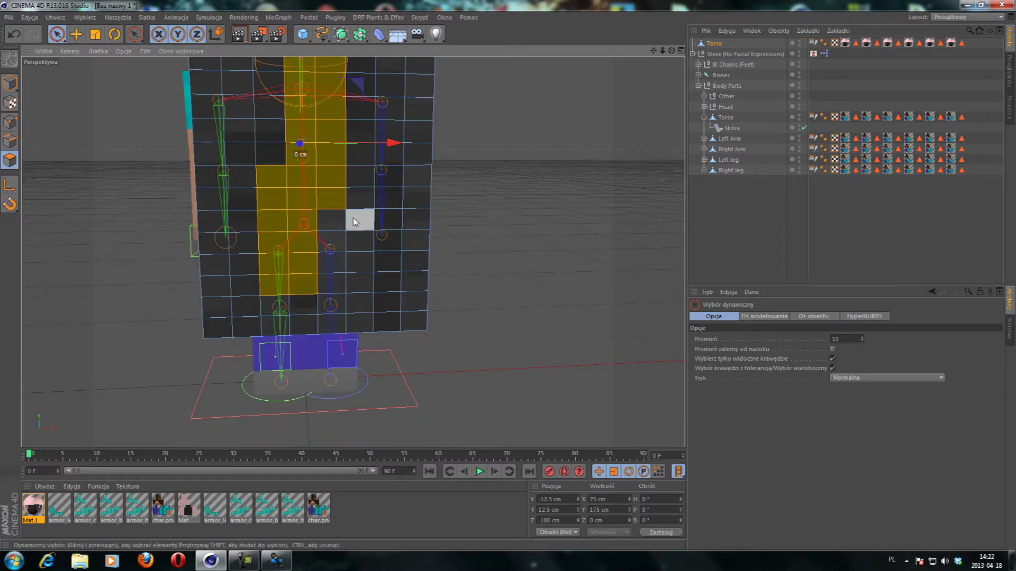
click(341, 234)
mouse_move(341, 233)
mouse_down()
mouse_move(363, 236)
mouse_move(363, 206)
mouse_move(340, 294)
mouse_move(329, 290)
mouse_move(351, 324)
mouse_move(281, 318)
mouse_up()
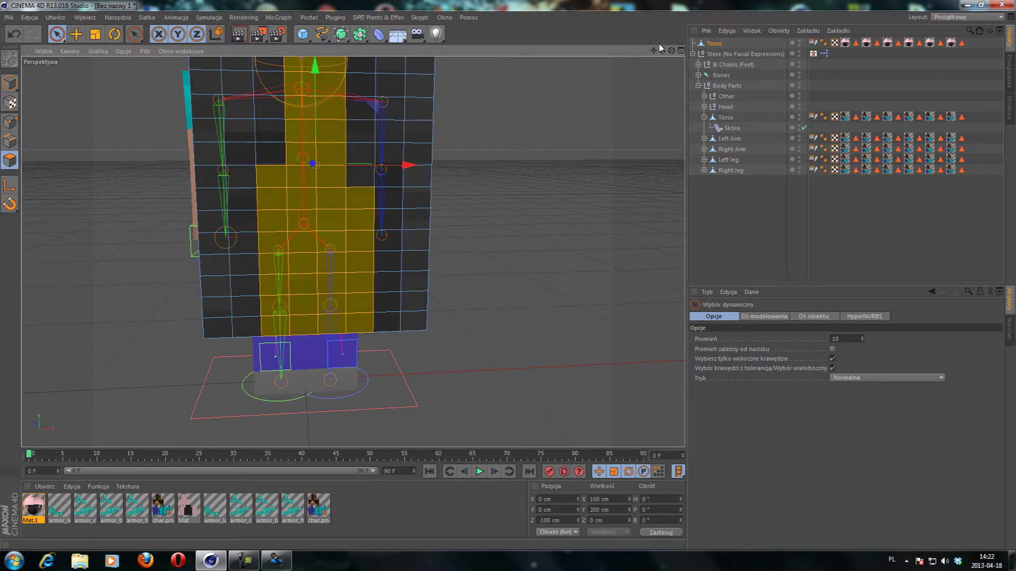
drag(653, 52, 656, 123)
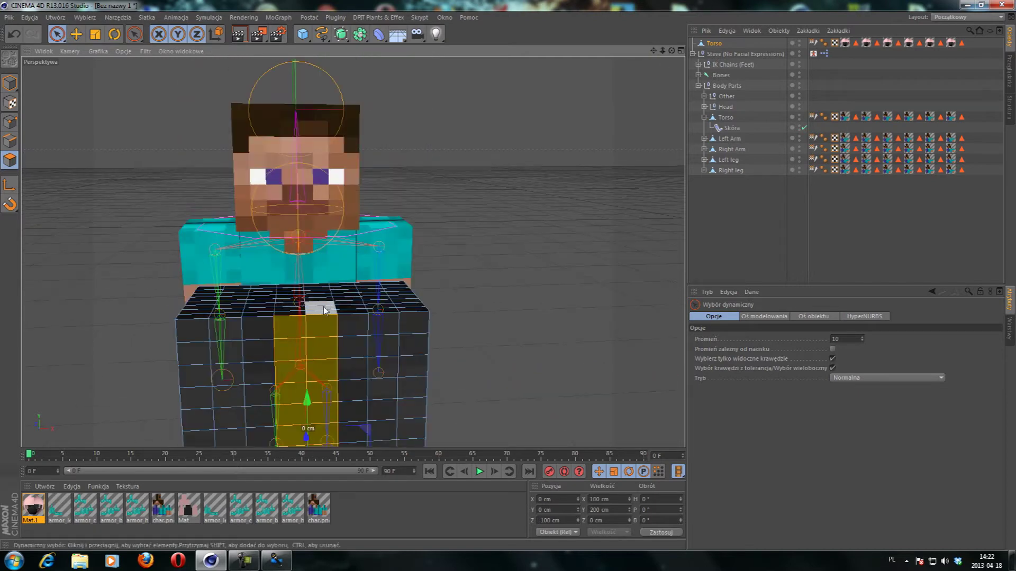
drag(672, 51, 540, 183)
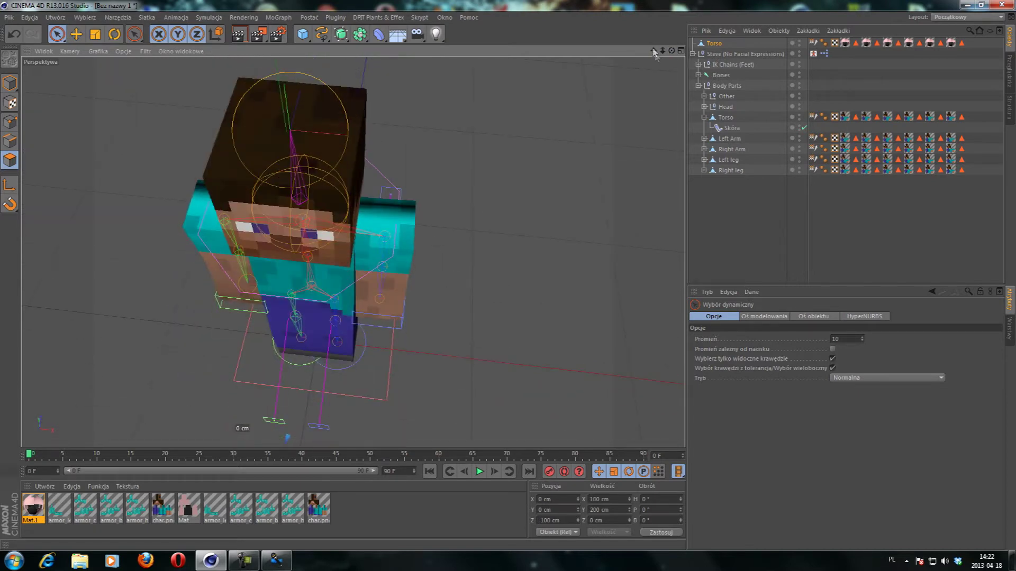
Extend the selection across the box's upper front and delete the polygon strip.
mouse_move(272, 350)
mouse_down()
mouse_move(296, 333)
mouse_move(284, 356)
mouse_up()
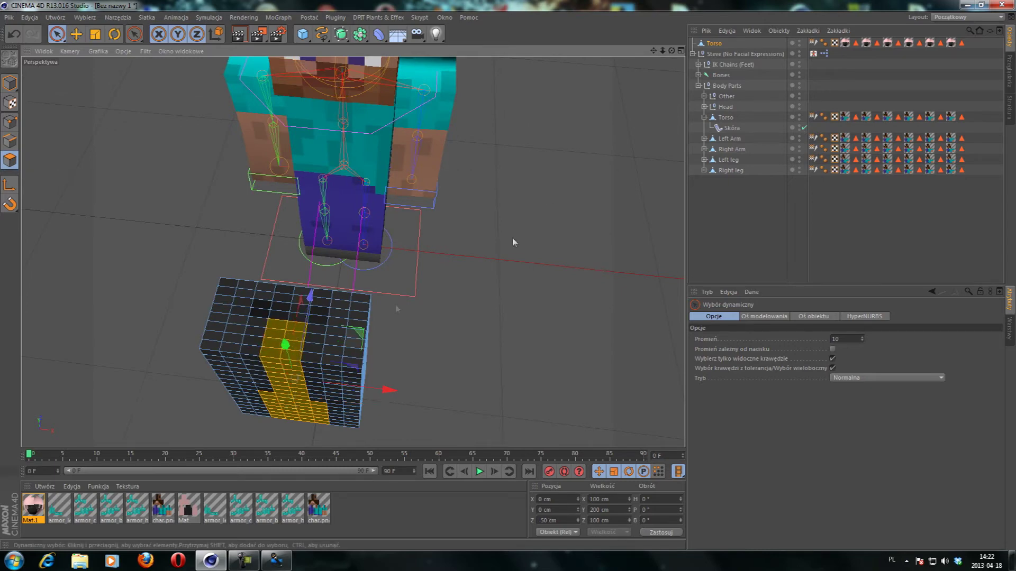
drag(675, 56, 415, 127)
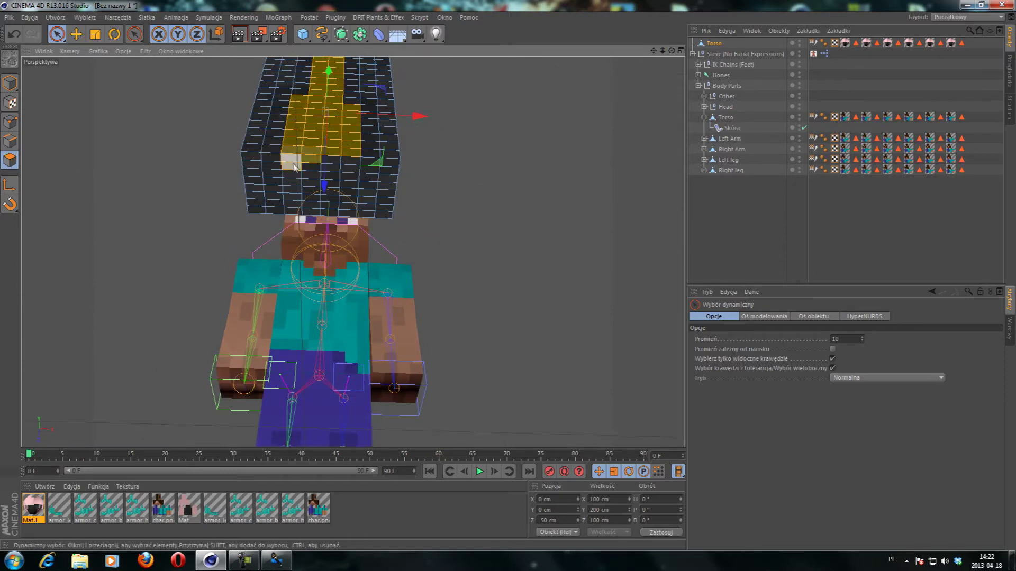
mouse_move(296, 164)
mouse_down()
mouse_move(270, 170)
mouse_move(302, 200)
mouse_move(339, 190)
mouse_move(327, 212)
mouse_up()
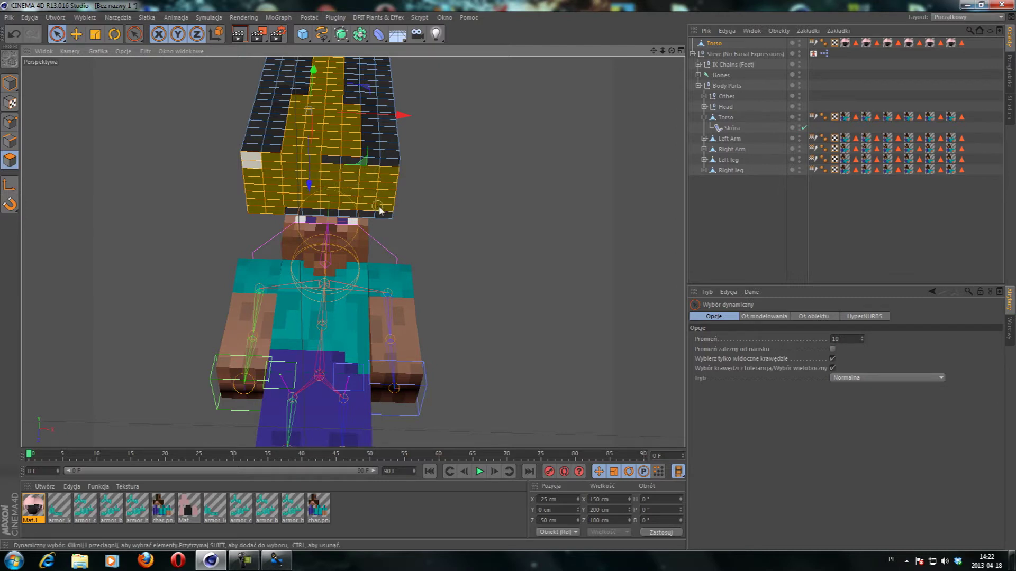
mouse_move(330, 180)
mouse_down()
mouse_move(351, 168)
mouse_move(394, 174)
mouse_up()
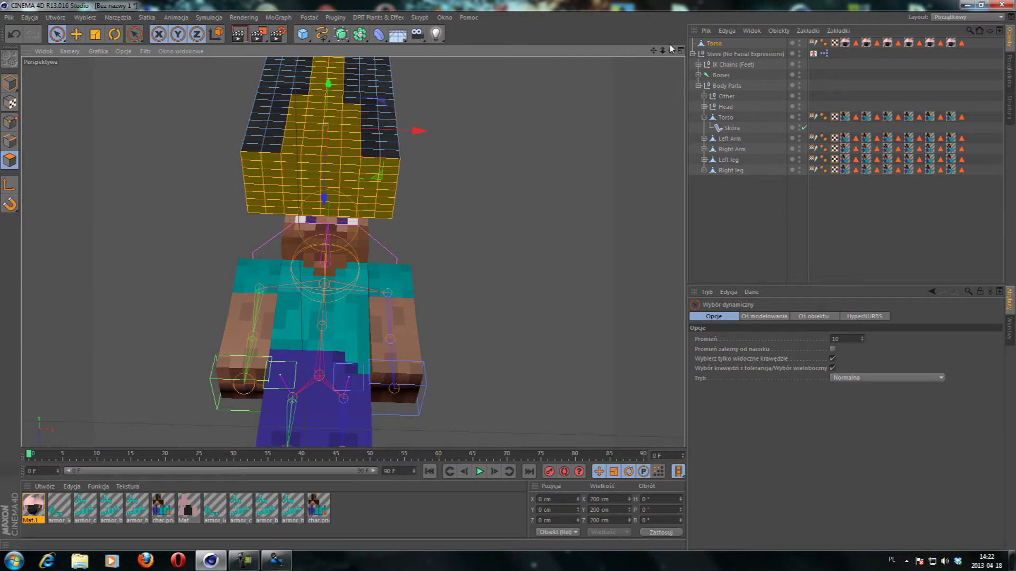
drag(672, 51, 678, 44)
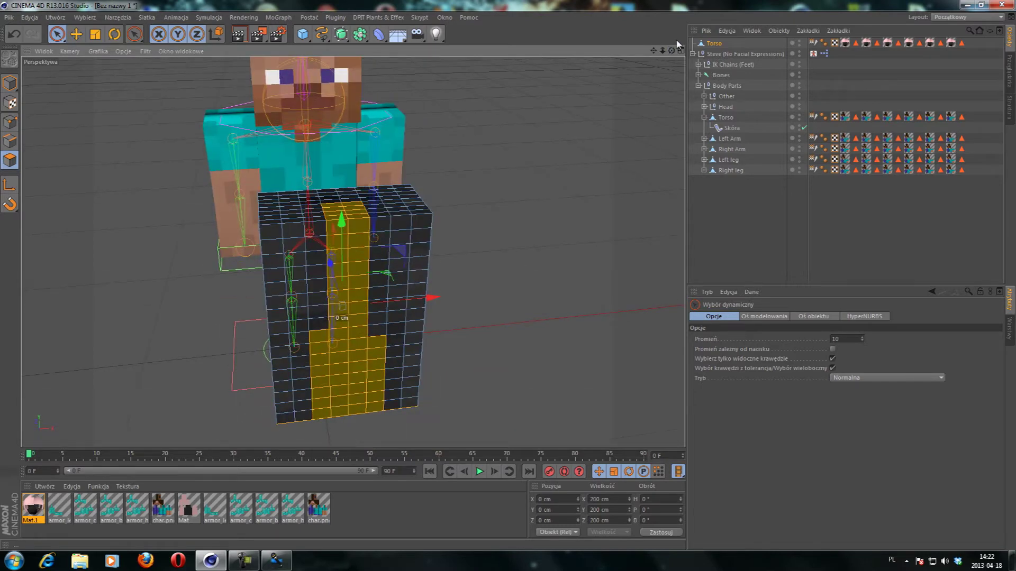
key(Delete)
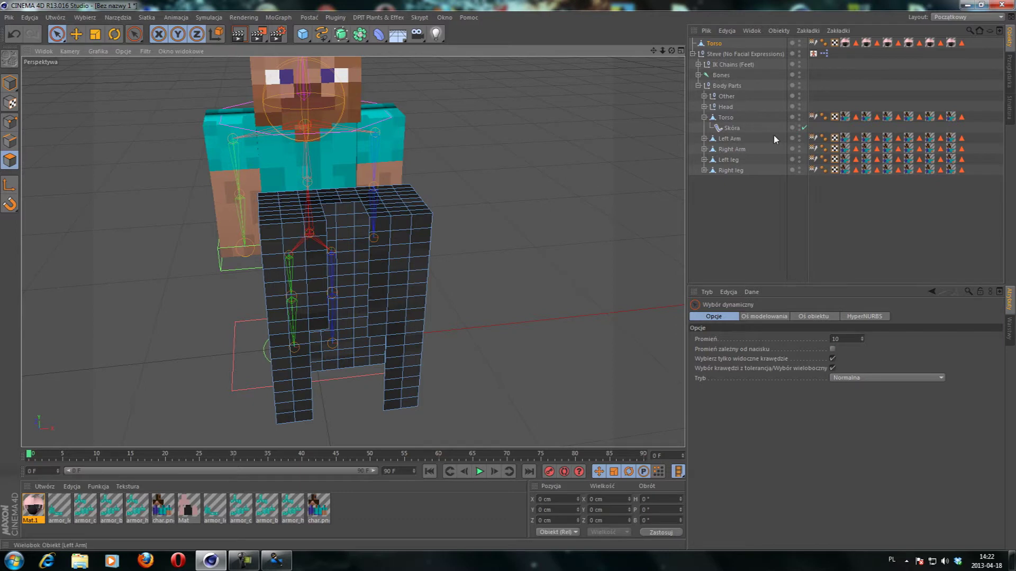
click(726, 107)
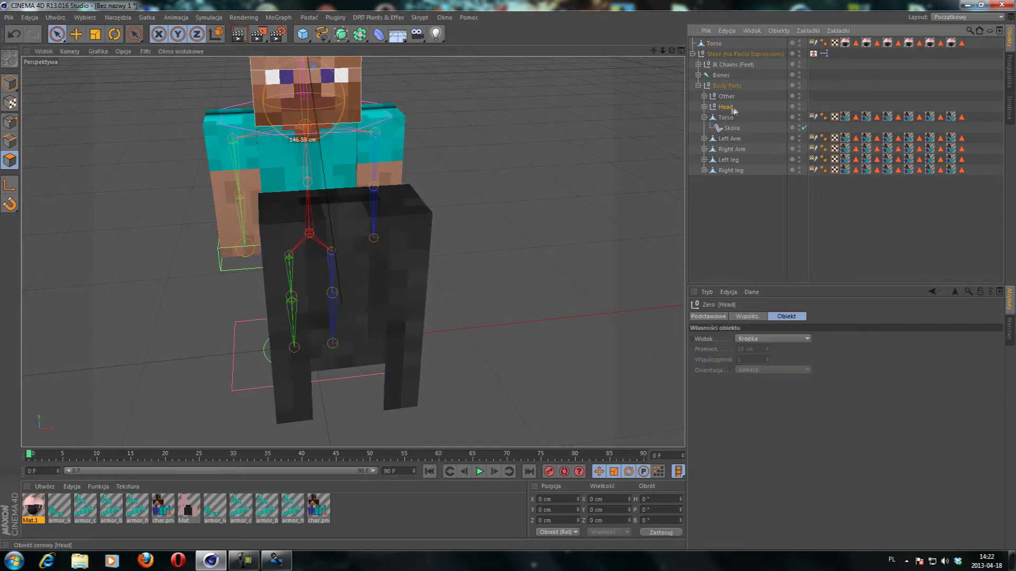
Hide Head, Left Arm and Right Arm in the viewport, then reselect the armor Torso for moving.
click(800, 105)
click(799, 106)
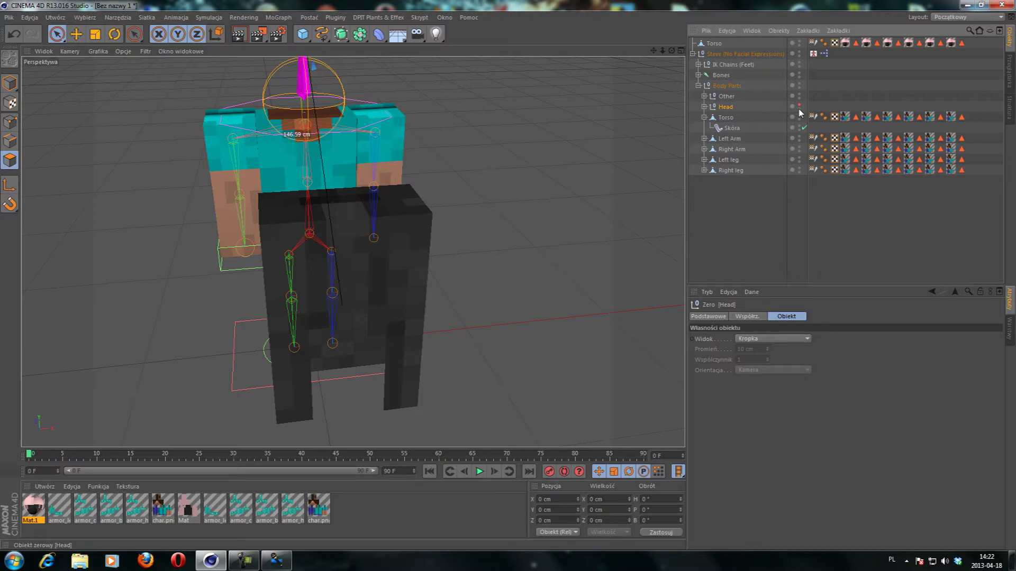
double_click(799, 138)
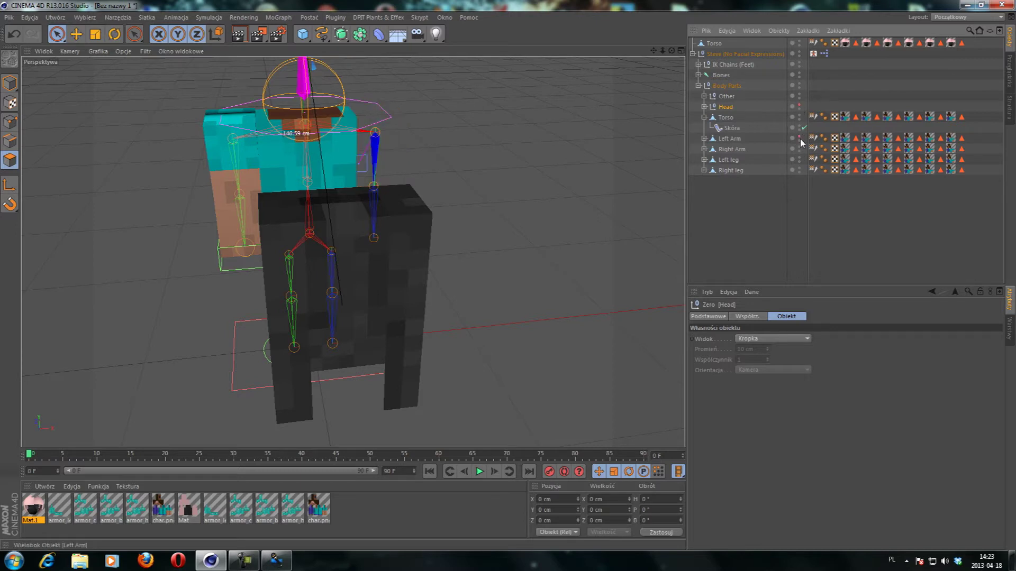
double_click(800, 149)
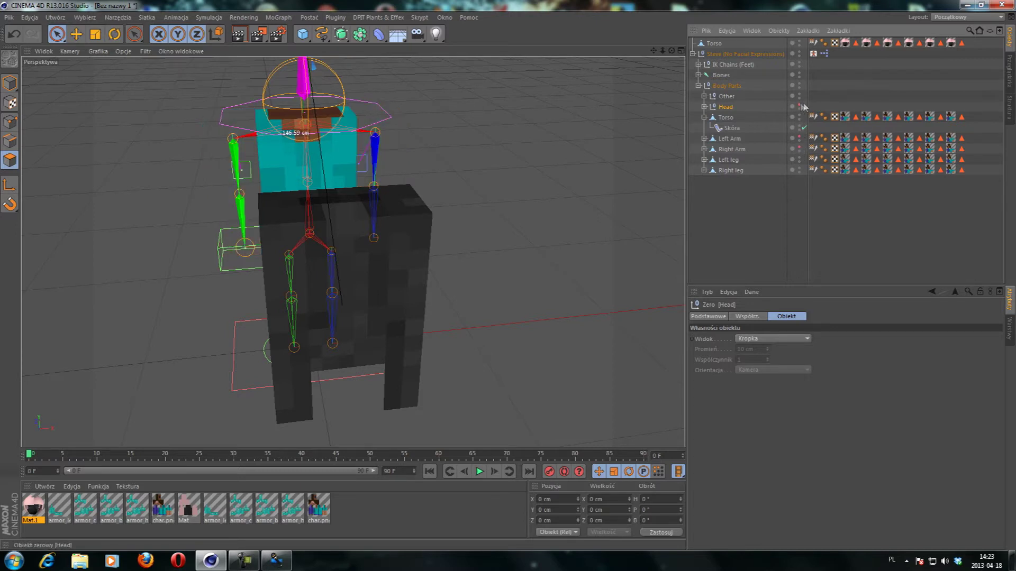
alt+drag(447, 159, 370, 169)
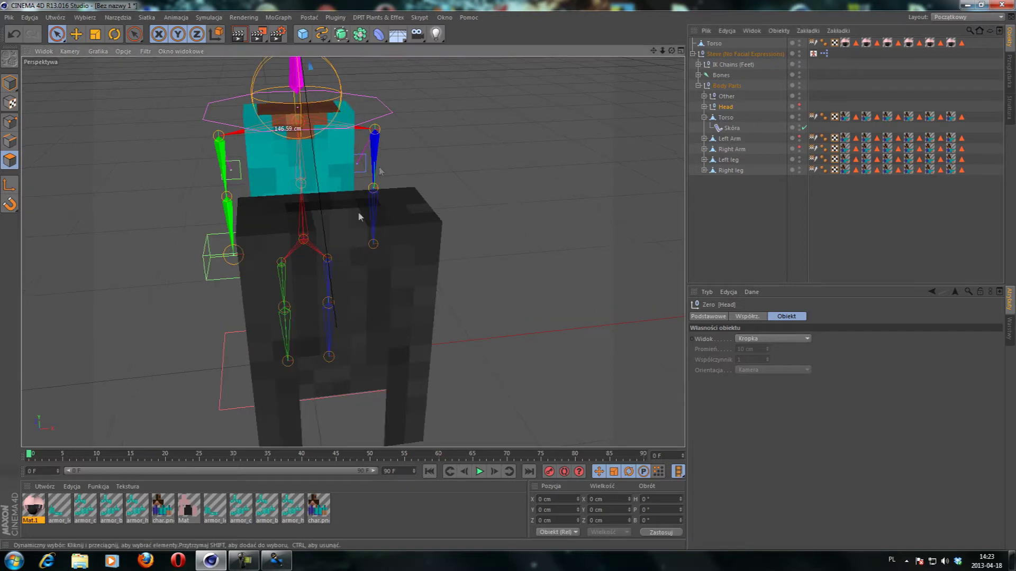
click(714, 43)
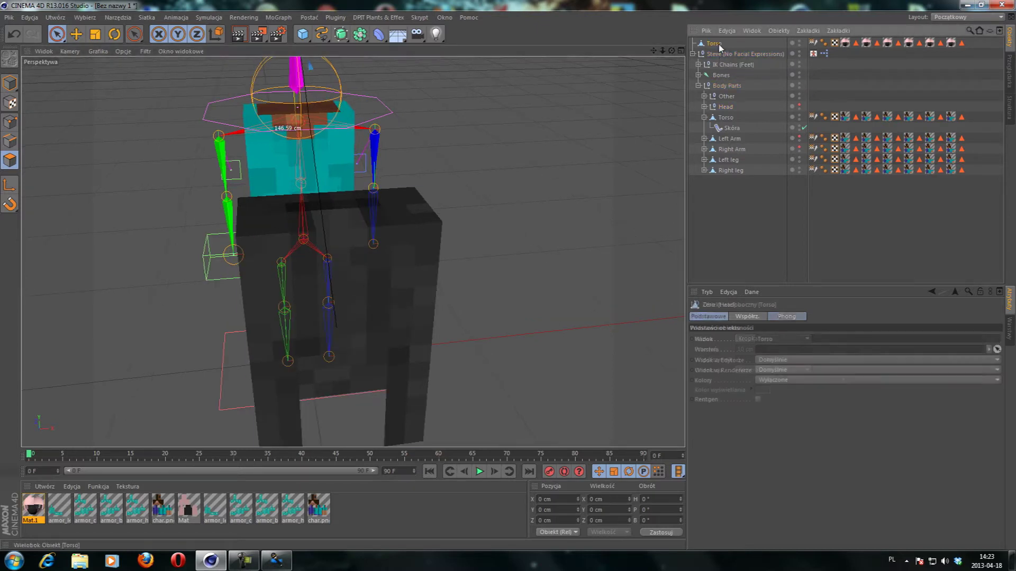
key(e)
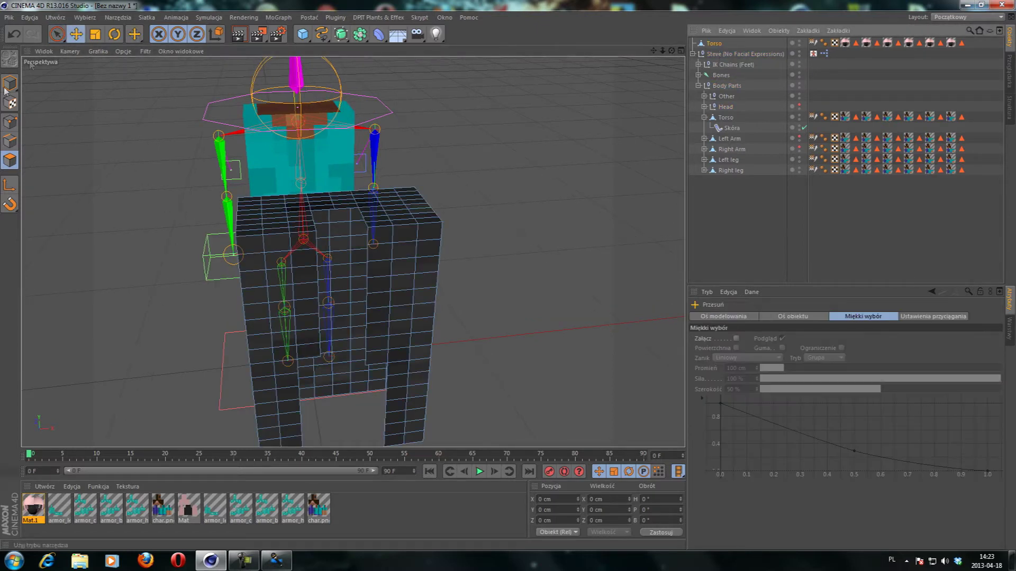
In Model mode, slide the armor block along Z onto Steve's body.
click(15, 84)
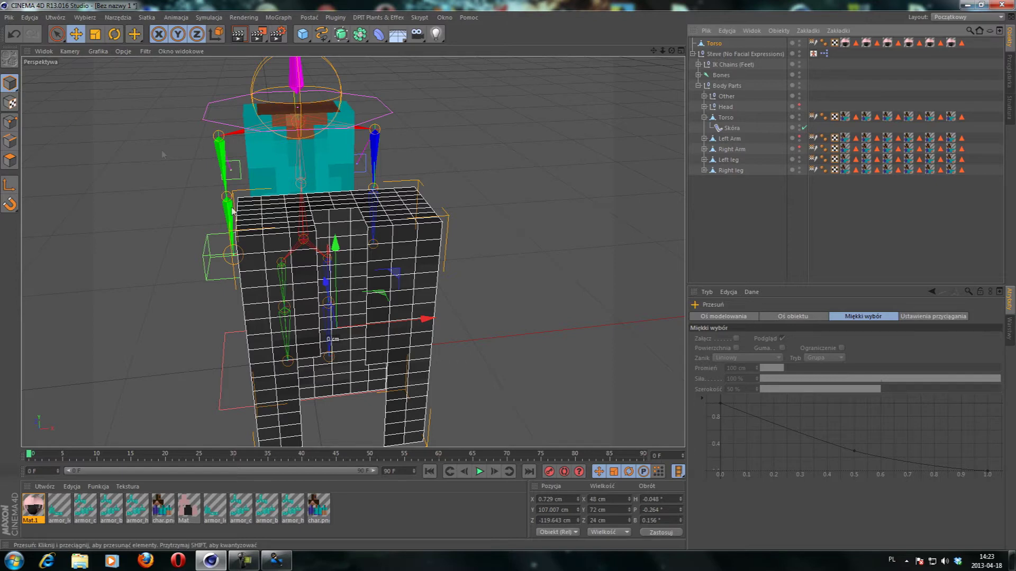
mouse_move(325, 278)
mouse_down()
mouse_move(305, 240)
mouse_move(293, 162)
mouse_up()
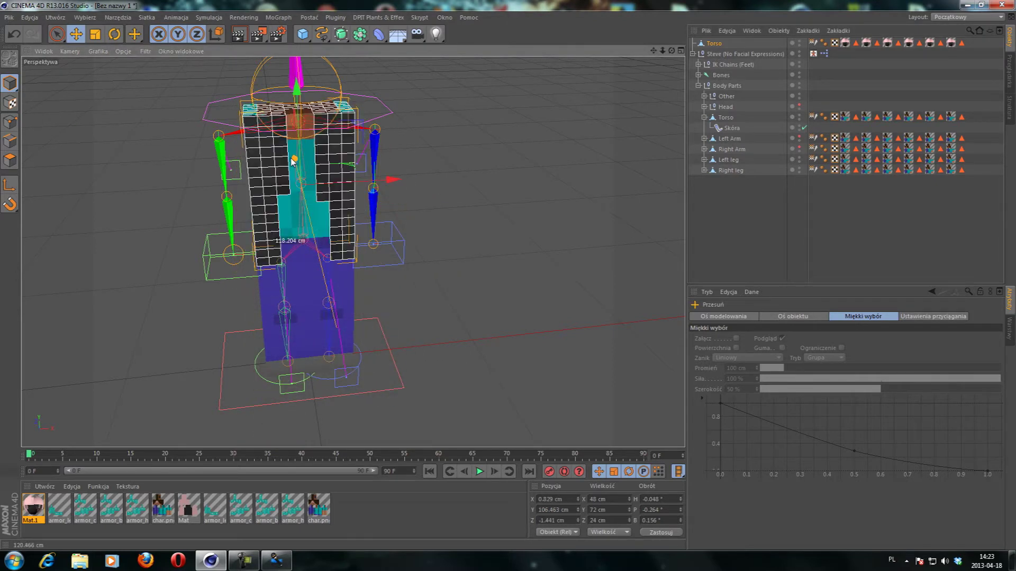
drag(672, 51, 231, 327)
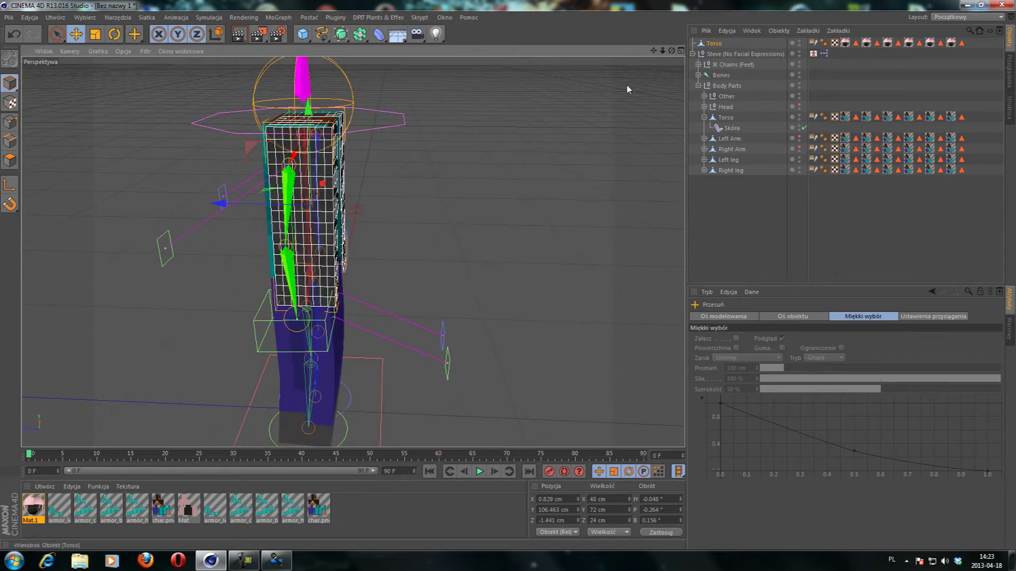
mouse_move(672, 51)
mouse_down()
mouse_move(244, 212)
mouse_move(252, 202)
mouse_up()
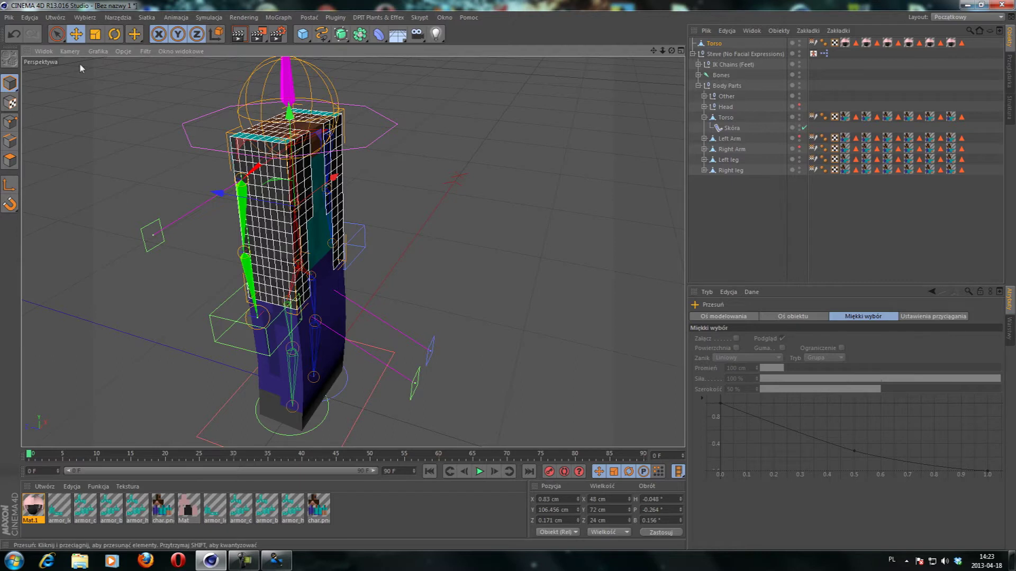
Scale the armor up slightly to about 48.7 × 73 × 24.3 cm.
click(95, 34)
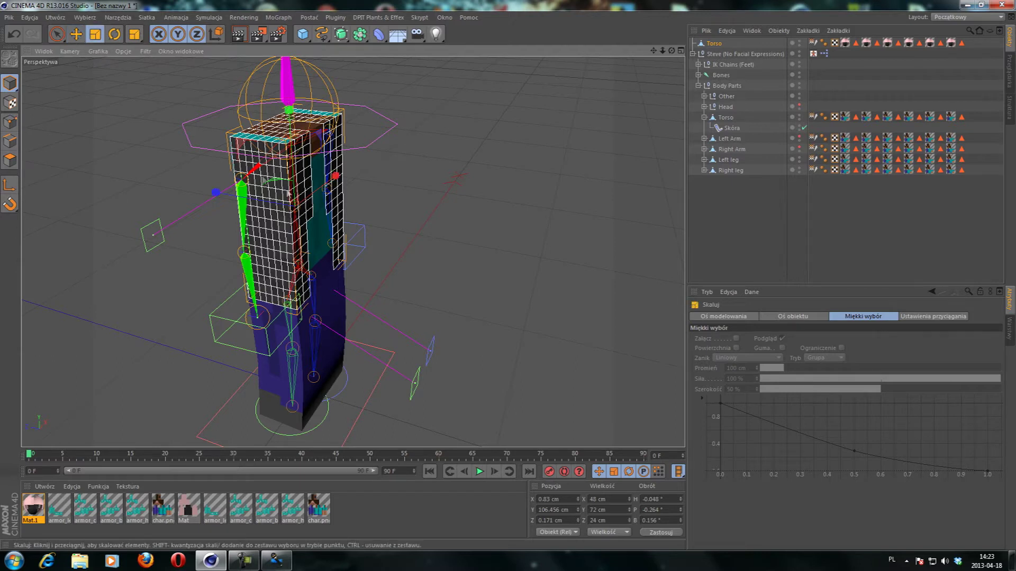
drag(308, 166, 313, 168)
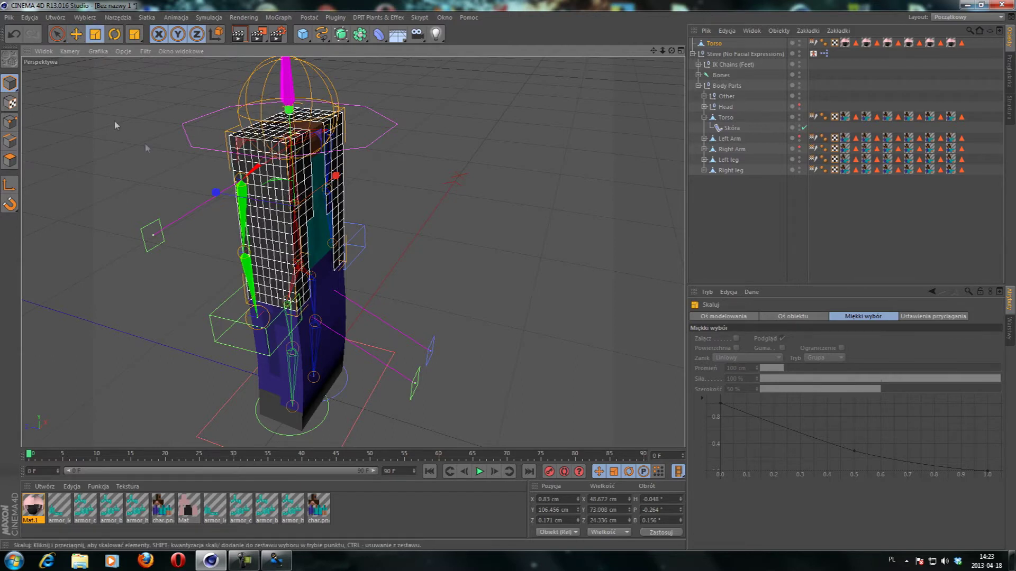
key(e)
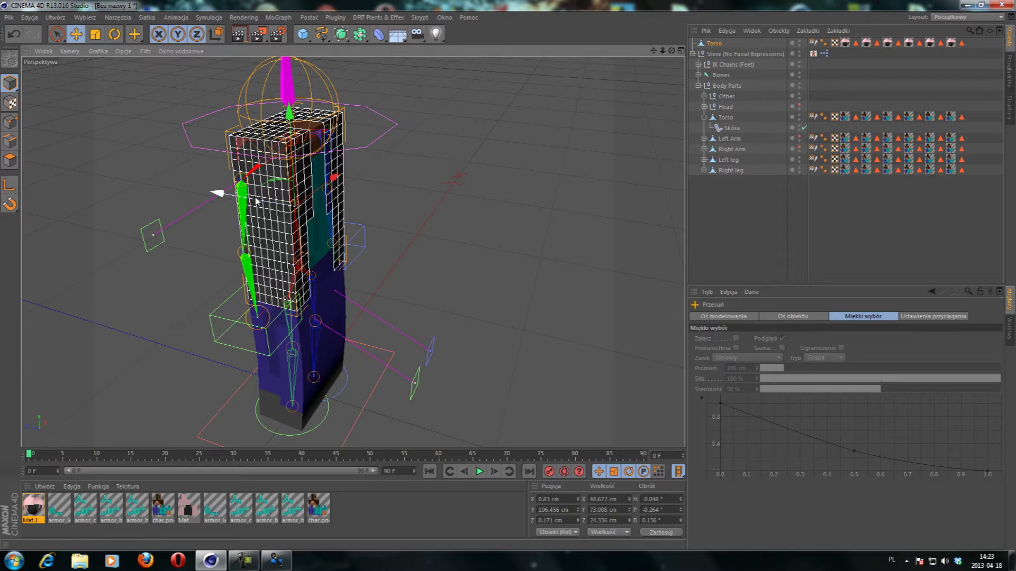
mouse_move(220, 193)
alt+mouse_down()
mouse_move(352, 252)
mouse_move(648, 50)
alt+mouse_up()
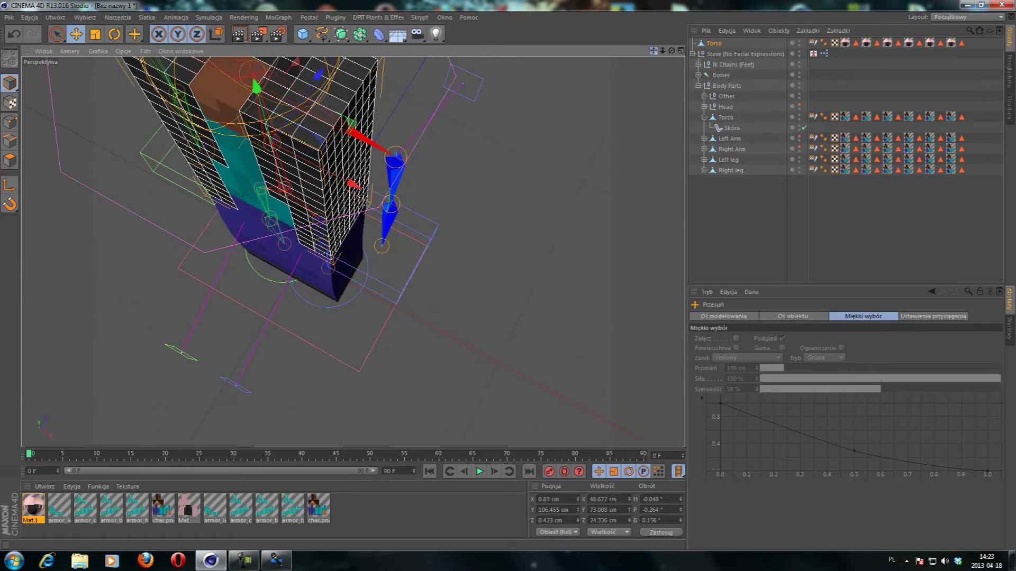
drag(672, 50, 671, 51)
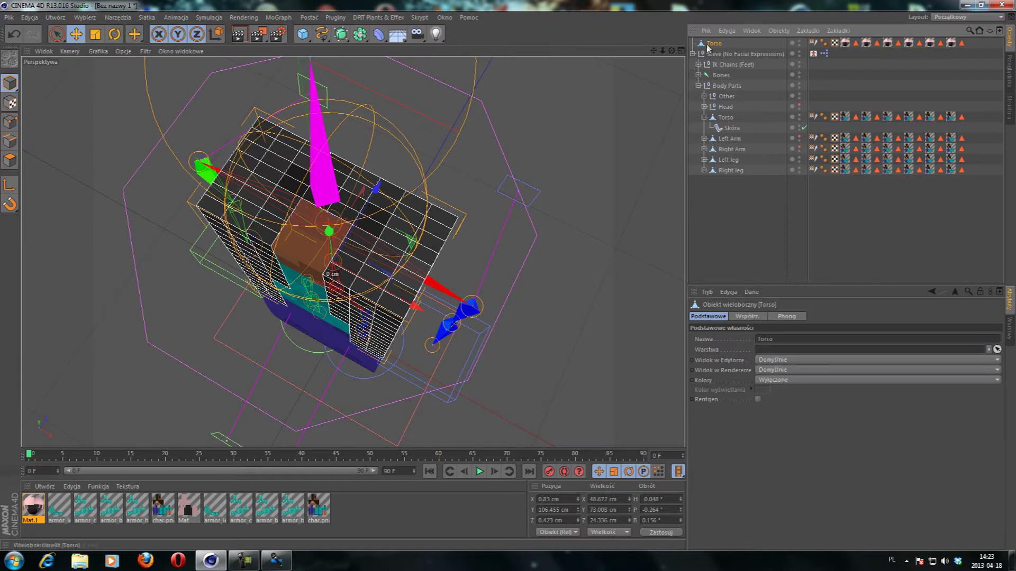
In Points mode, use Live Selection on the corner and top-edge points of the armor block.
click(10, 122)
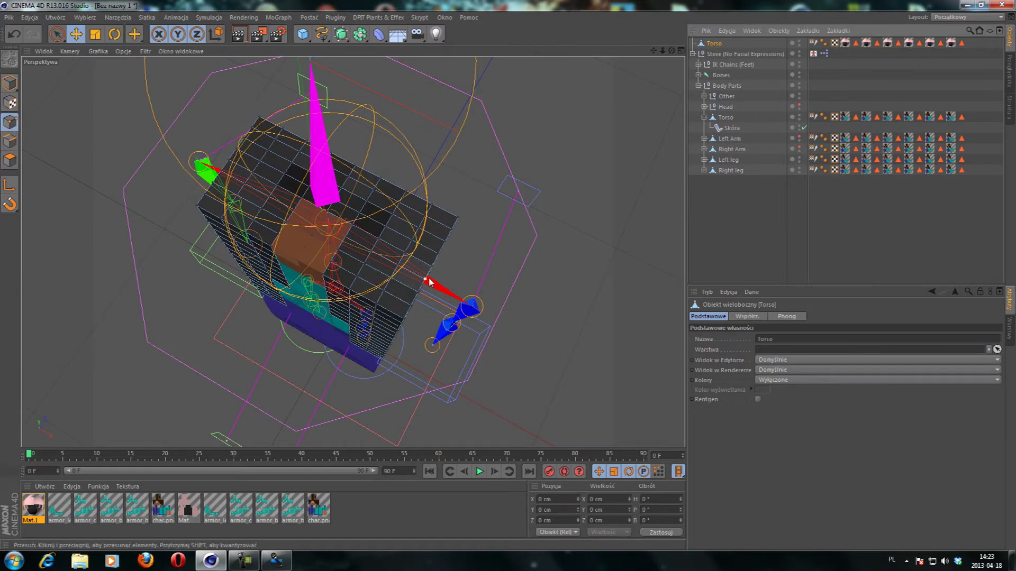
scroll(428, 281, up, 1)
scroll(428, 282, up, 1)
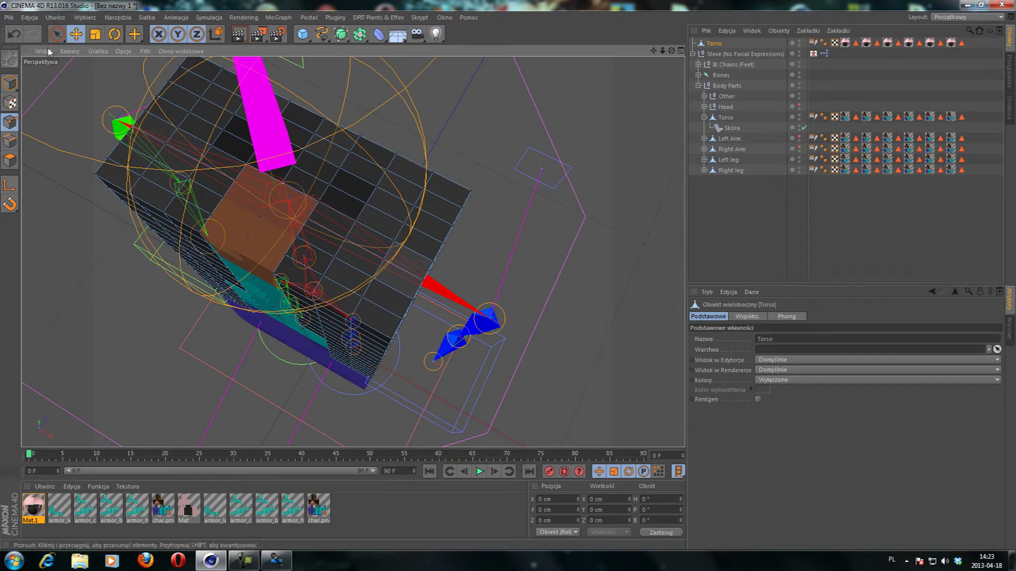
click(63, 33)
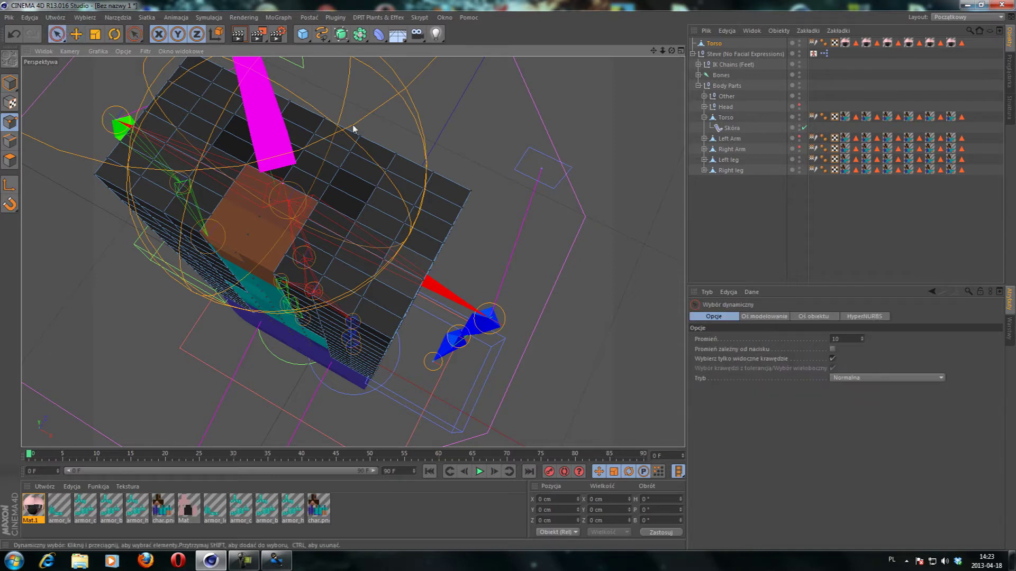
click(467, 200)
mouse_move(445, 240)
mouse_down()
mouse_move(387, 343)
mouse_move(370, 324)
mouse_move(365, 293)
mouse_move(416, 205)
mouse_move(411, 165)
mouse_move(387, 165)
mouse_move(349, 229)
mouse_up()
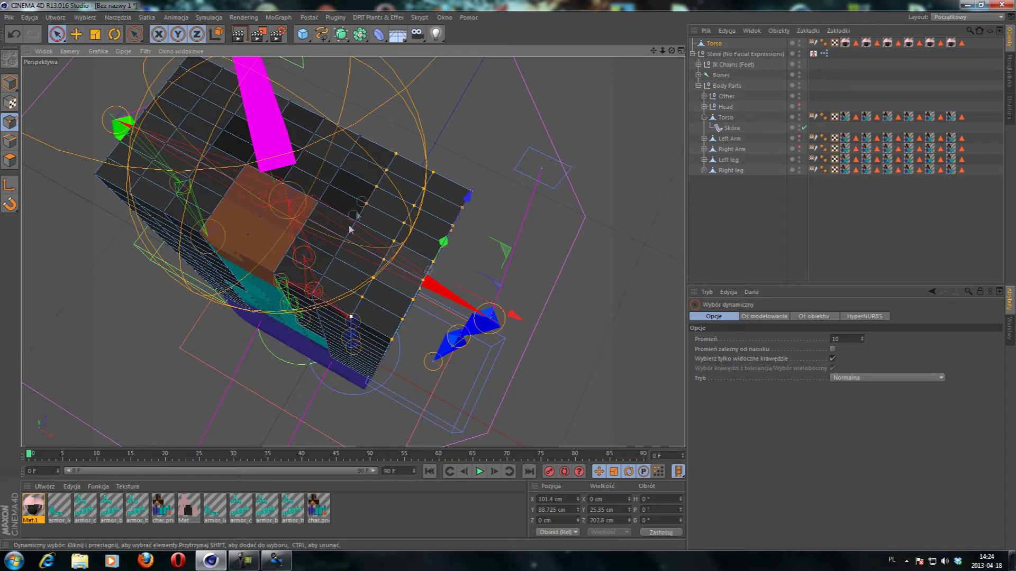
mouse_move(311, 289)
mouse_down()
mouse_move(338, 249)
mouse_move(319, 258)
mouse_move(312, 215)
mouse_move(358, 143)
mouse_up()
Add the remaining top-face points and deselect a stray lower side point.
drag(328, 195, 341, 172)
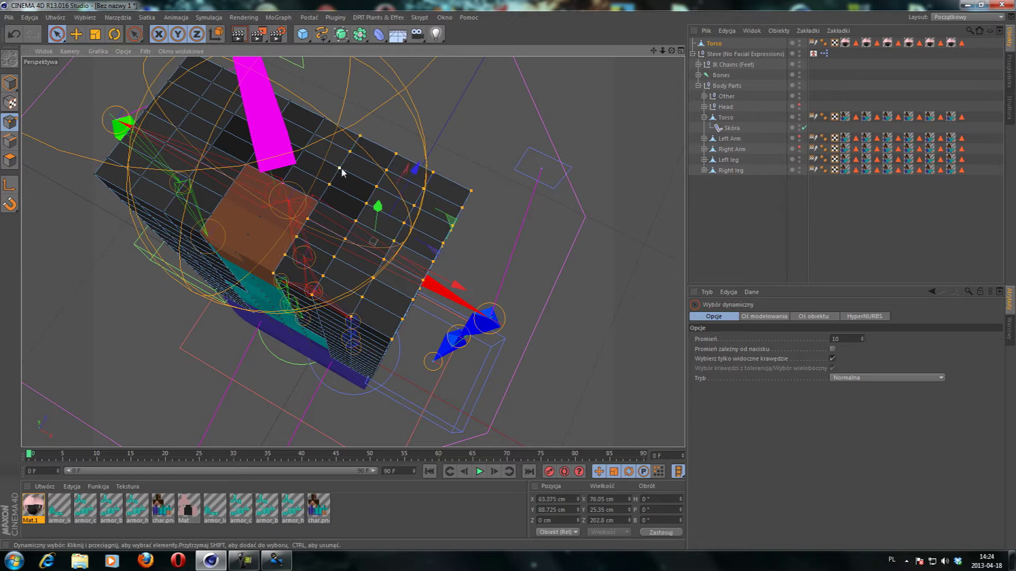
mouse_move(671, 50)
mouse_down()
mouse_move(352, 252)
mouse_move(541, 171)
mouse_up()
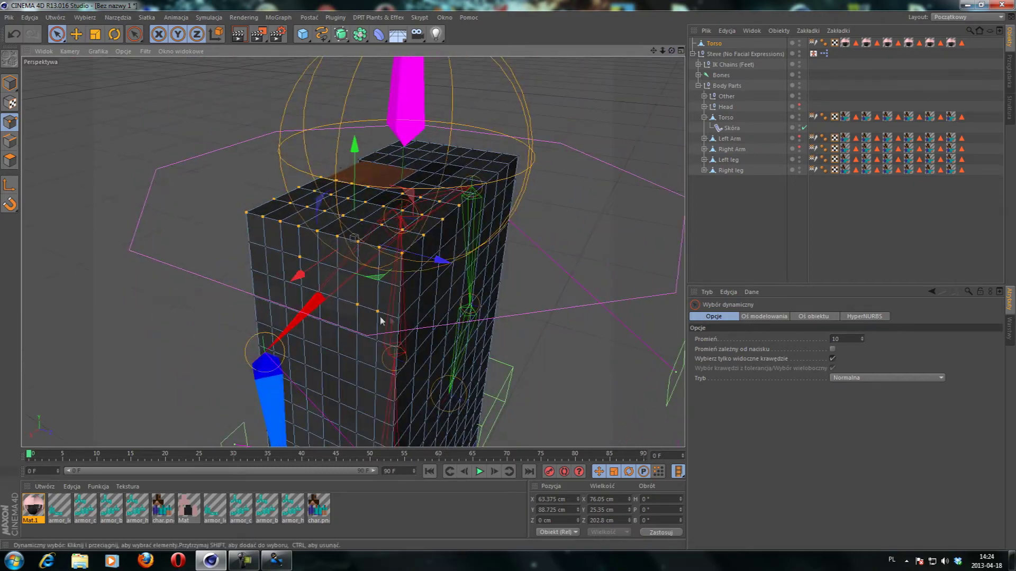
ctrl+click(357, 309)
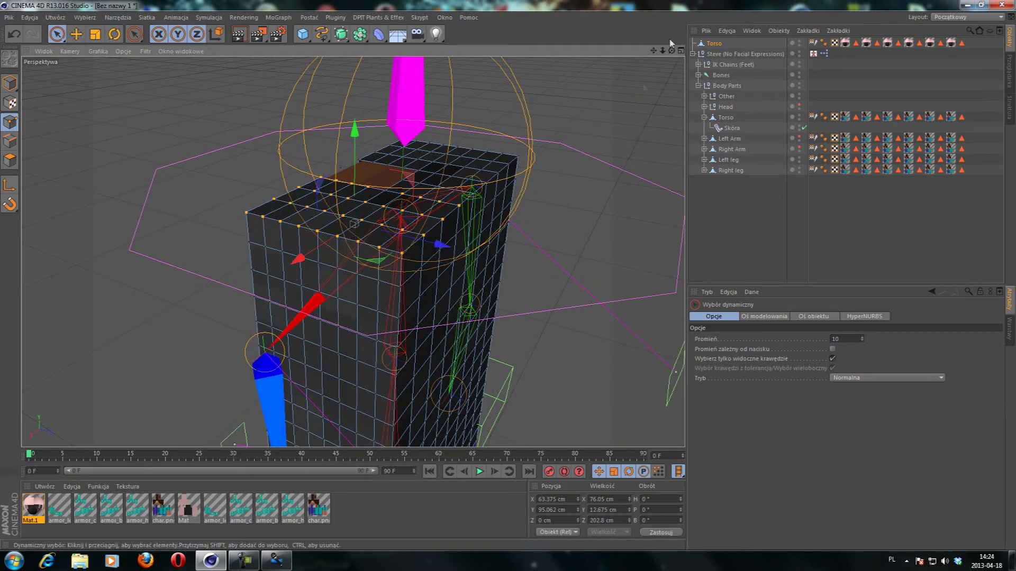
mouse_move(672, 50)
mouse_down()
mouse_move(443, 227)
mouse_move(484, 233)
mouse_move(492, 260)
mouse_move(440, 250)
mouse_move(445, 287)
mouse_move(499, 300)
mouse_move(647, 307)
mouse_move(597, 172)
mouse_move(560, 168)
mouse_move(577, 262)
mouse_move(584, 223)
mouse_move(536, 243)
mouse_move(533, 229)
mouse_up()
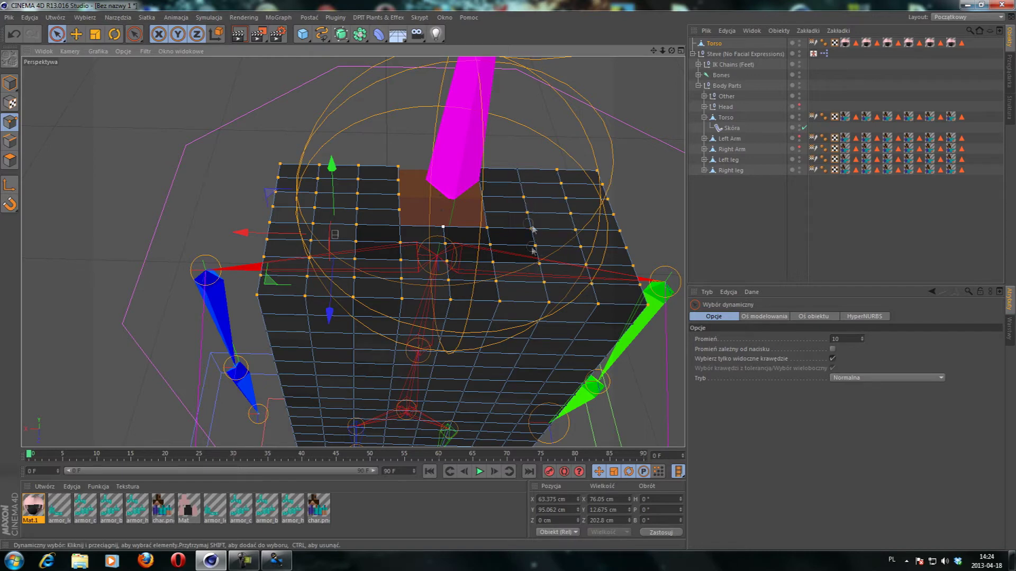
mouse_move(519, 173)
shift+mouse_down()
mouse_move(483, 175)
mouse_move(484, 227)
shift+mouse_up()
drag(676, 54, 313, 273)
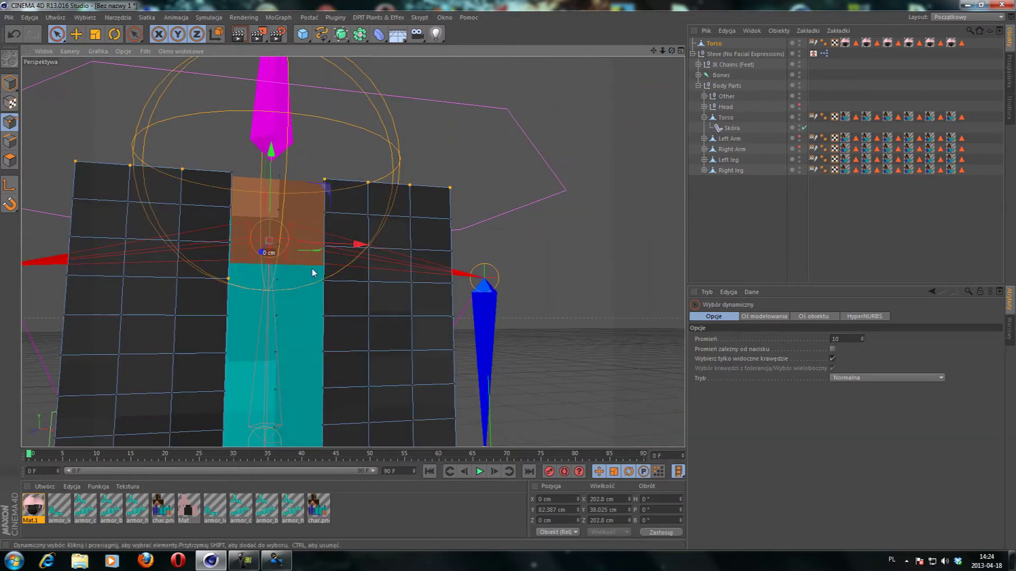
Drop a stray lower point and paint-select the torso's top two rows of points.
ctrl+click(228, 280)
drag(672, 50, 352, 252)
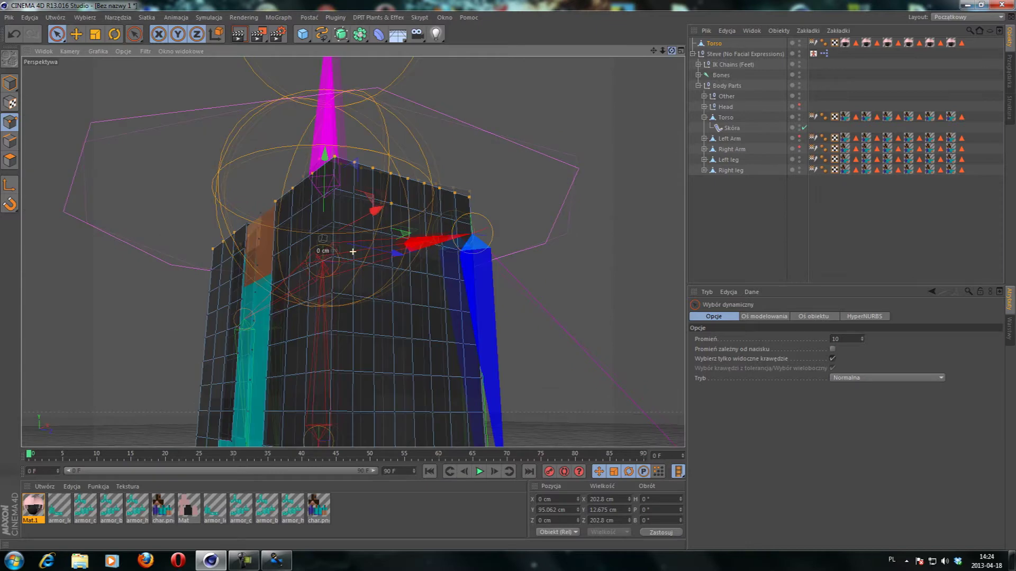
alt+drag(352, 252, 352, 252)
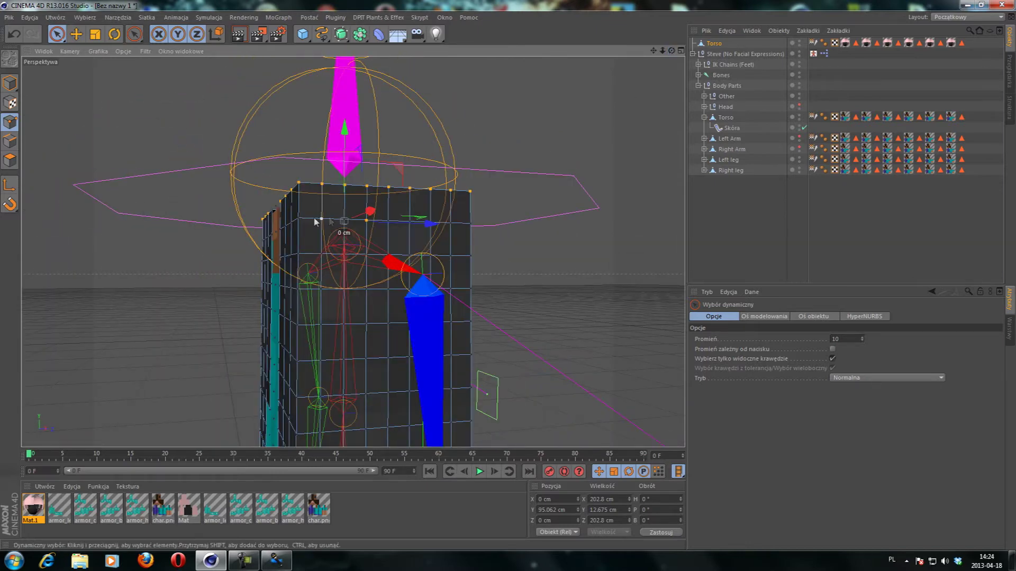
mouse_move(376, 228)
mouse_down()
mouse_move(464, 229)
mouse_move(467, 261)
mouse_move(311, 256)
mouse_move(444, 260)
mouse_move(466, 288)
mouse_move(314, 298)
mouse_move(299, 243)
mouse_move(379, 322)
mouse_up()
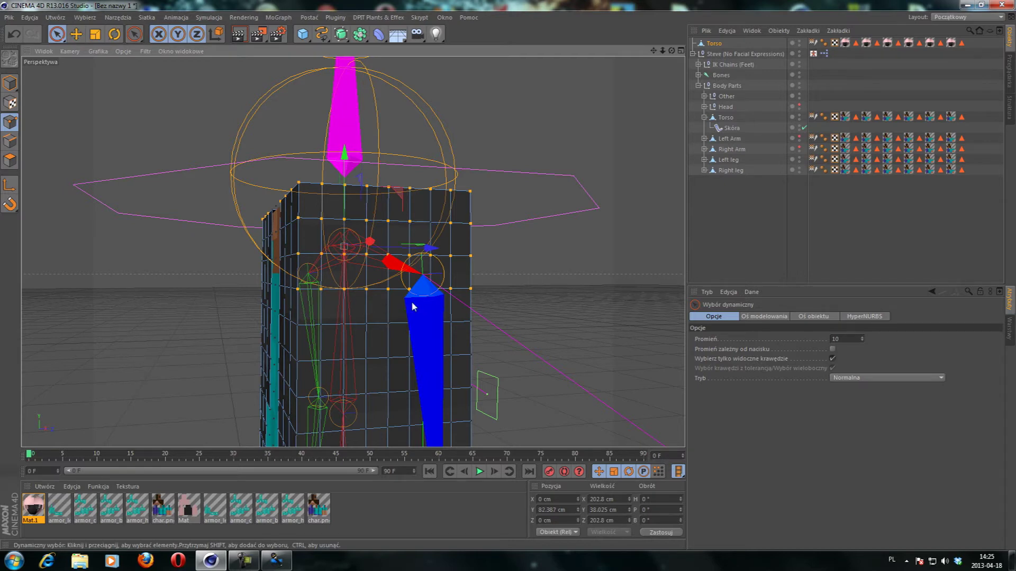
mouse_move(376, 329)
mouse_down()
mouse_move(306, 325)
mouse_move(307, 362)
mouse_up()
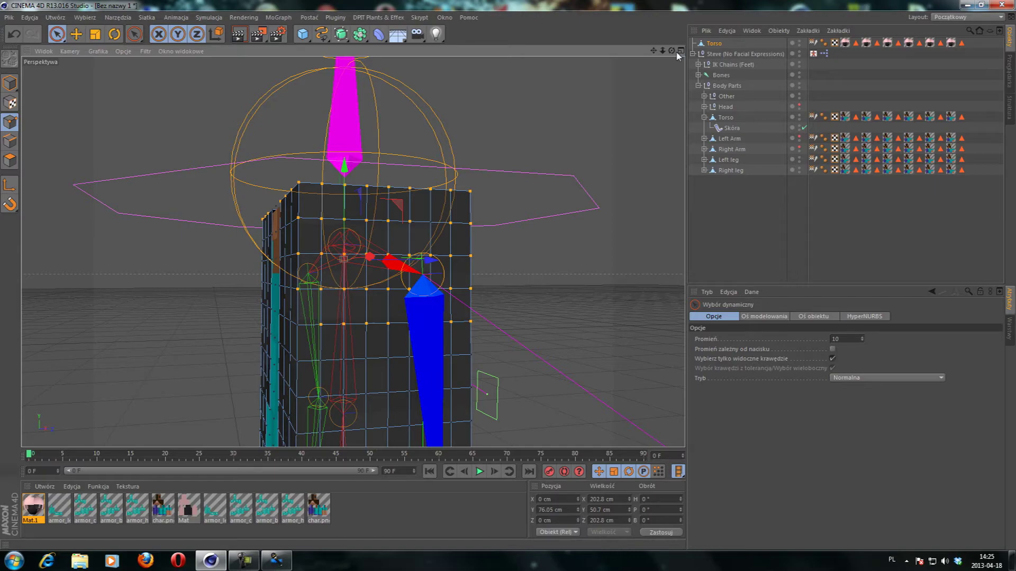
drag(680, 48, 332, 256)
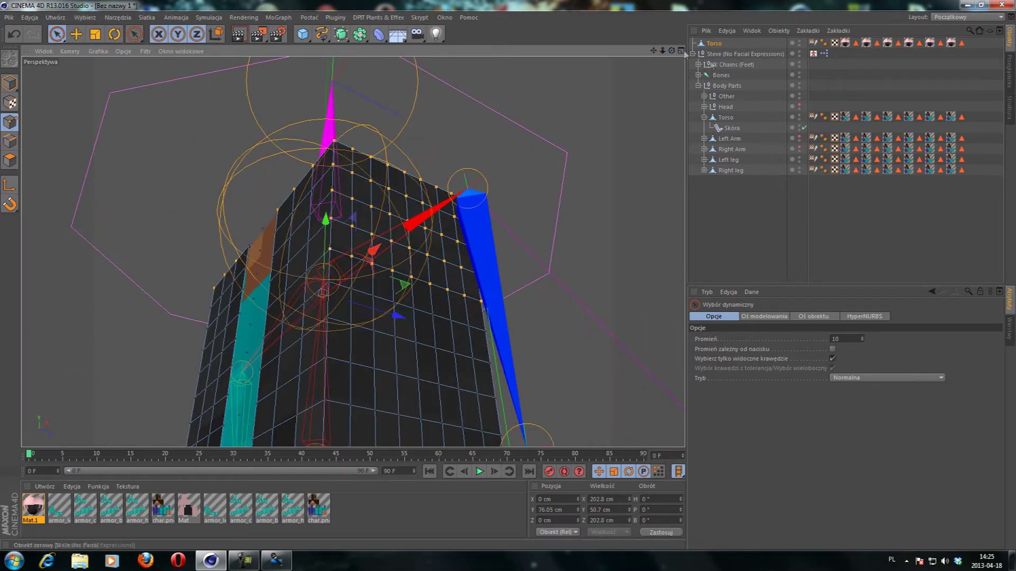
mouse_move(671, 50)
mouse_down()
mouse_move(352, 251)
mouse_move(536, 100)
mouse_up()
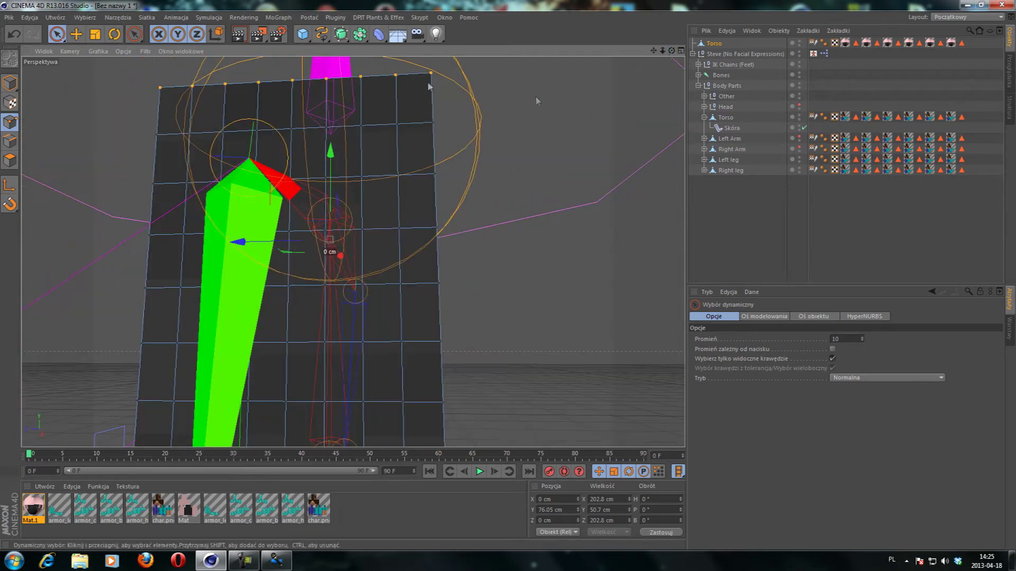
Add the points down the torso's side edge to the selection.
mouse_move(433, 124)
mouse_down()
mouse_move(418, 287)
mouse_move(147, 253)
mouse_move(157, 107)
mouse_move(196, 133)
mouse_move(404, 129)
mouse_move(381, 164)
mouse_move(325, 184)
mouse_up()
mouse_move(206, 183)
mouse_down()
mouse_move(184, 218)
mouse_move(281, 245)
mouse_move(358, 228)
mouse_move(350, 239)
mouse_up()
alt+drag(289, 234, 352, 252)
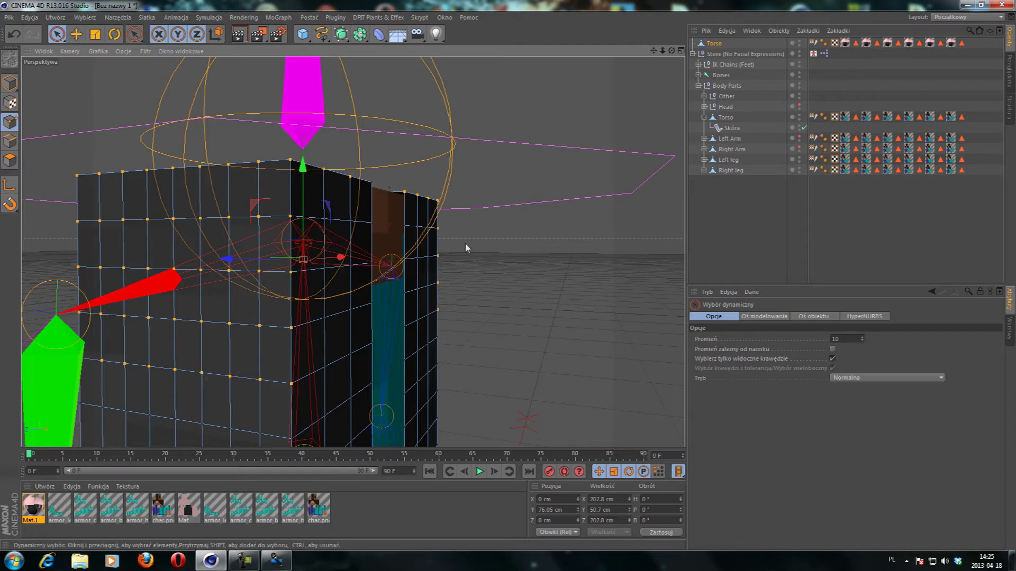
alt+drag(465, 248, 352, 251)
Add the upper front rows and left-side points to the selection.
mouse_move(429, 231)
mouse_down()
mouse_move(586, 270)
mouse_move(337, 274)
mouse_move(437, 259)
mouse_move(498, 275)
mouse_move(330, 307)
mouse_move(508, 287)
mouse_move(560, 294)
mouse_move(564, 283)
mouse_move(589, 320)
mouse_move(414, 325)
mouse_move(373, 339)
mouse_move(549, 329)
mouse_up()
mouse_move(671, 50)
mouse_down()
mouse_move(353, 251)
mouse_move(331, 216)
mouse_up()
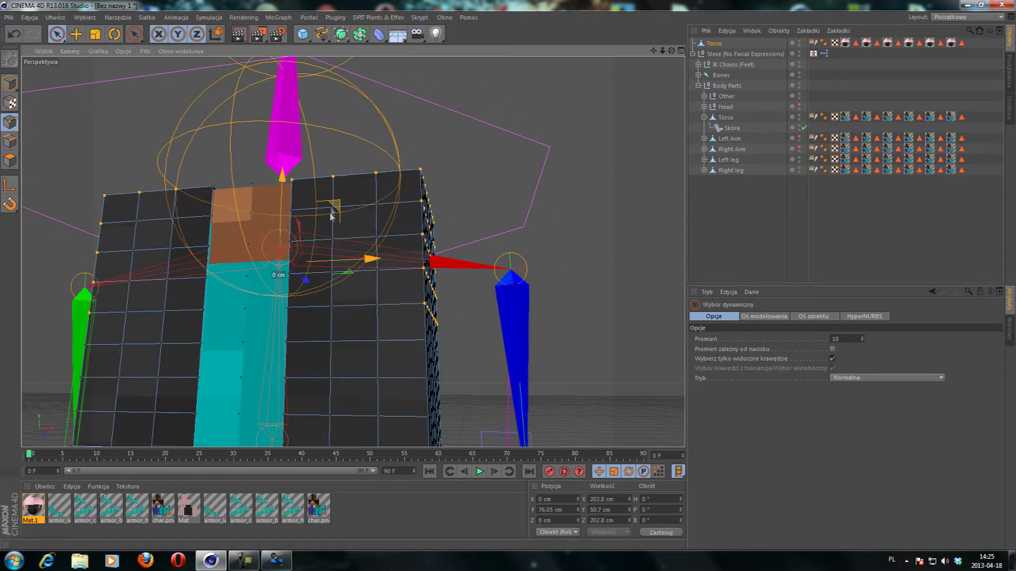
mouse_move(321, 215)
shift+mouse_down()
mouse_move(405, 315)
mouse_move(337, 269)
mouse_move(332, 248)
shift+mouse_up()
mouse_move(135, 223)
shift+mouse_down()
mouse_move(171, 220)
mouse_move(125, 270)
shift+mouse_up()
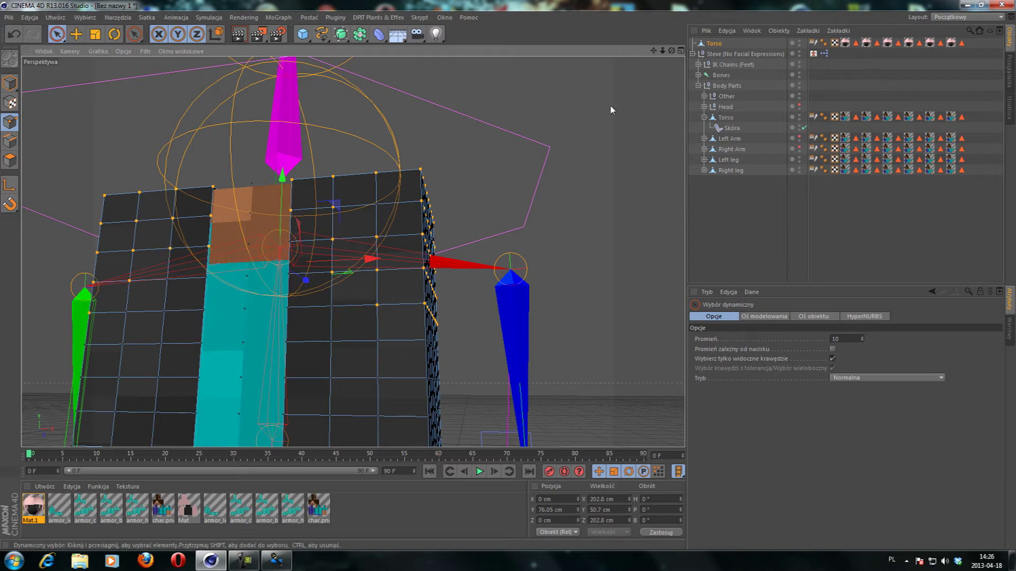
drag(672, 50, 608, 85)
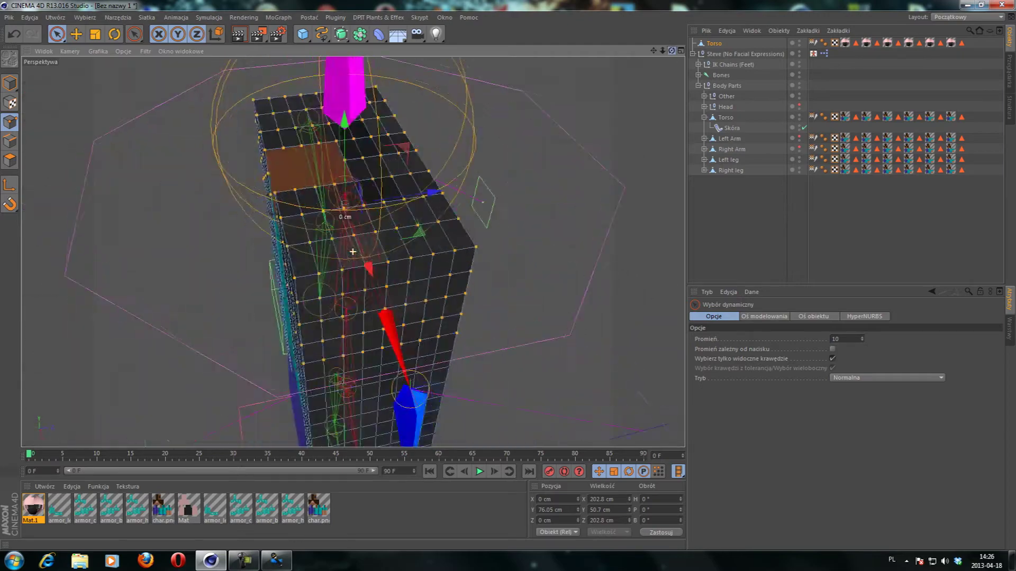
Add a Cloth Belt tag to the armor Torso, belted on the body Torso with selected points set.
right_click(716, 46)
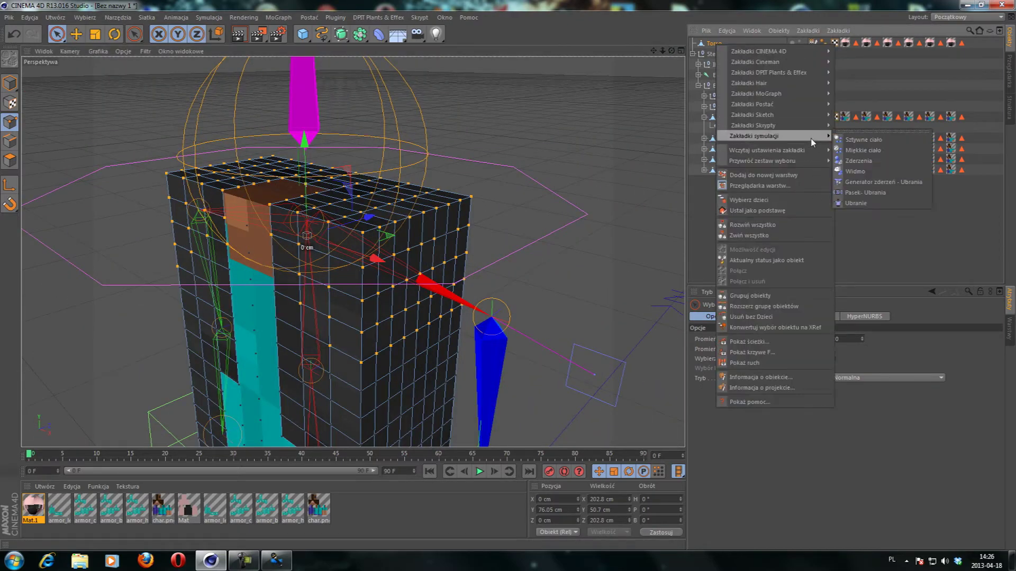
click(878, 192)
right_click(714, 45)
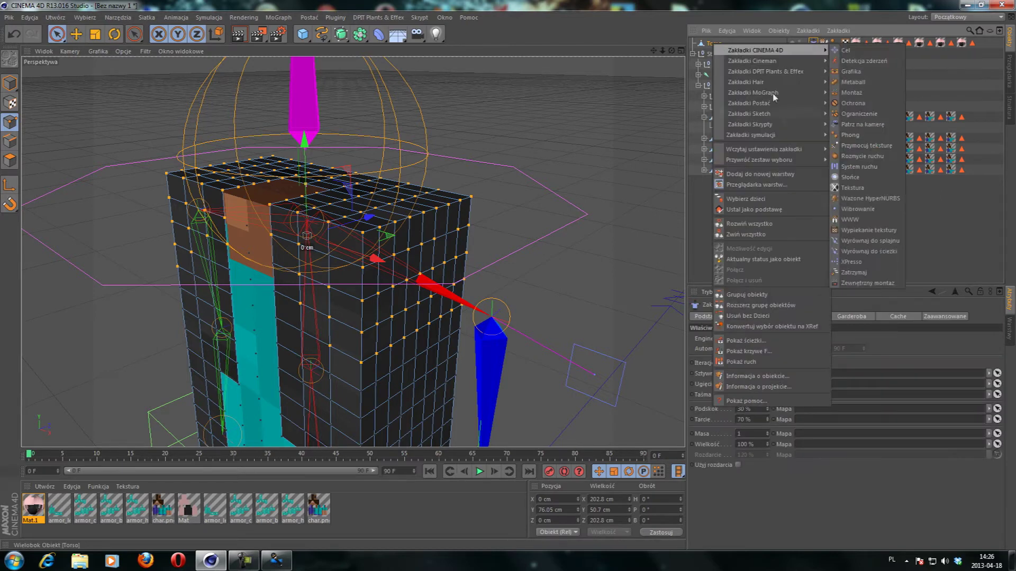
click(857, 192)
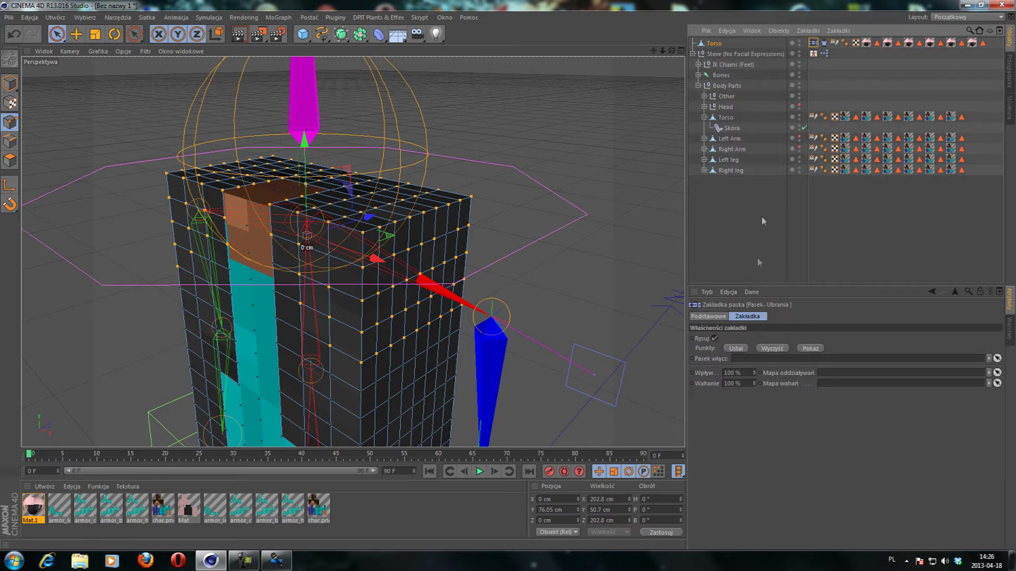
click(725, 118)
click(824, 117)
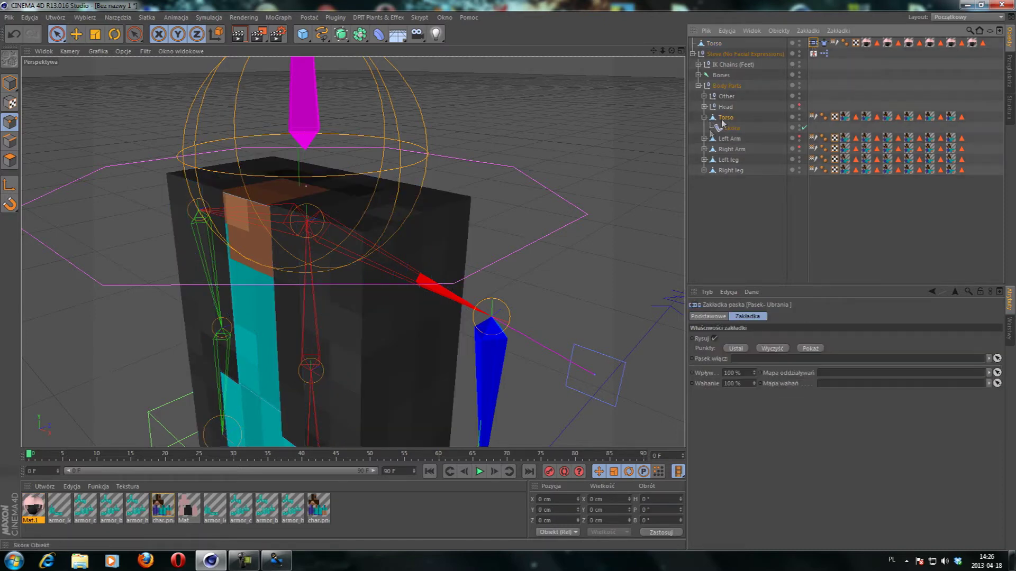
drag(770, 352, 776, 360)
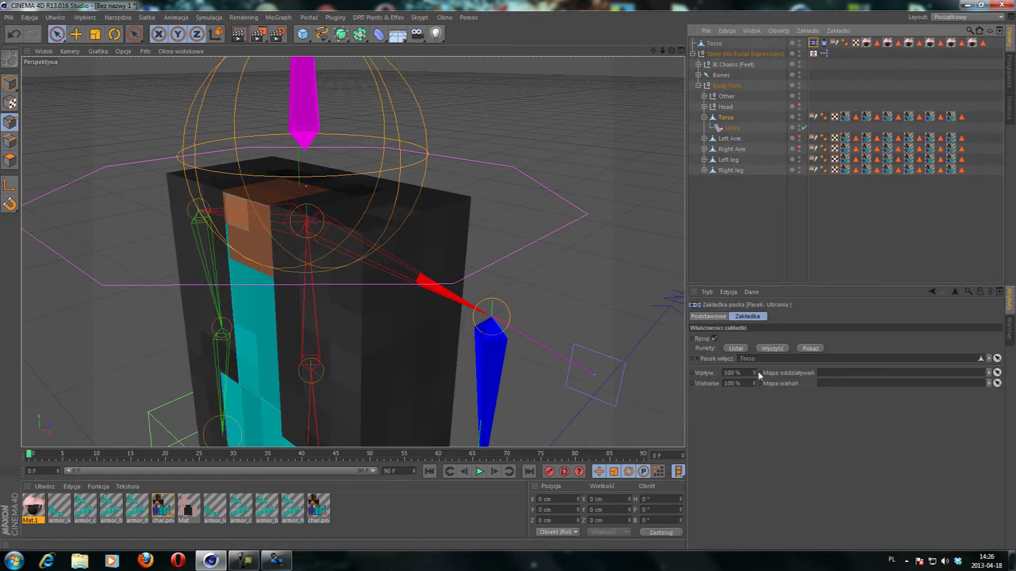
click(735, 348)
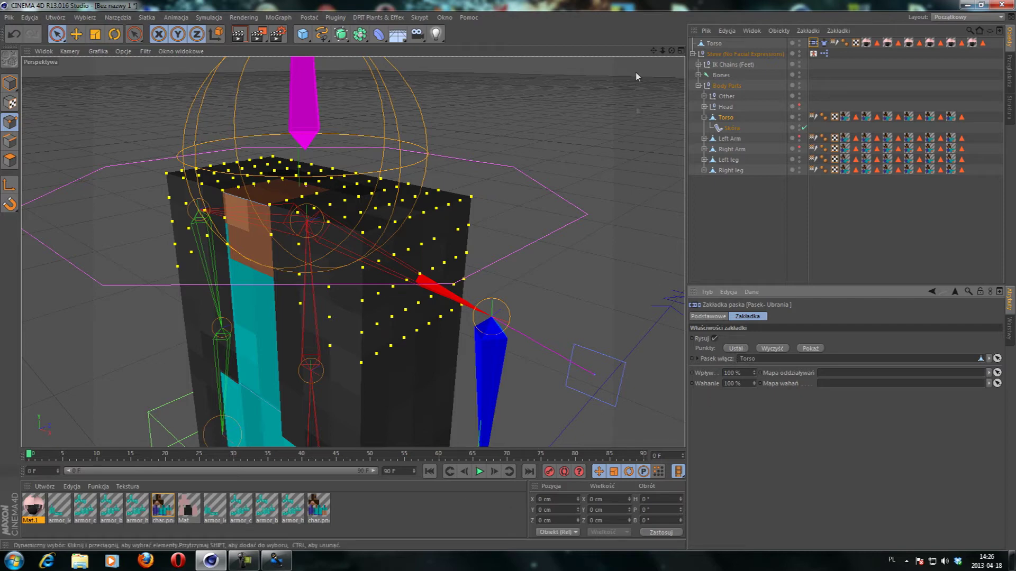
Reselect the armor Torso in Model mode and open the Window menu.
scroll(354, 253, up, 3)
scroll(353, 252, up, 3)
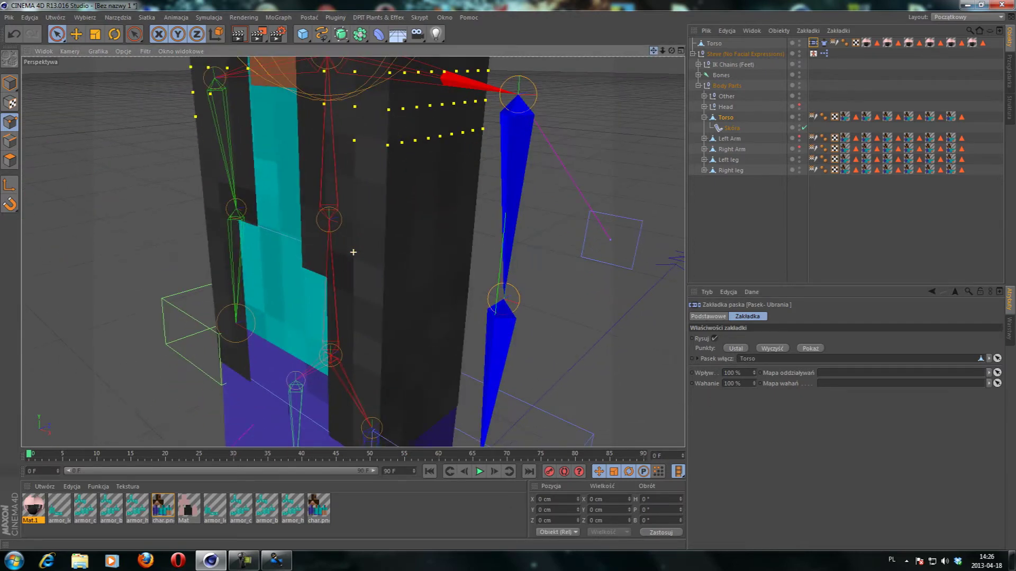
alt+drag(354, 252, 655, 56)
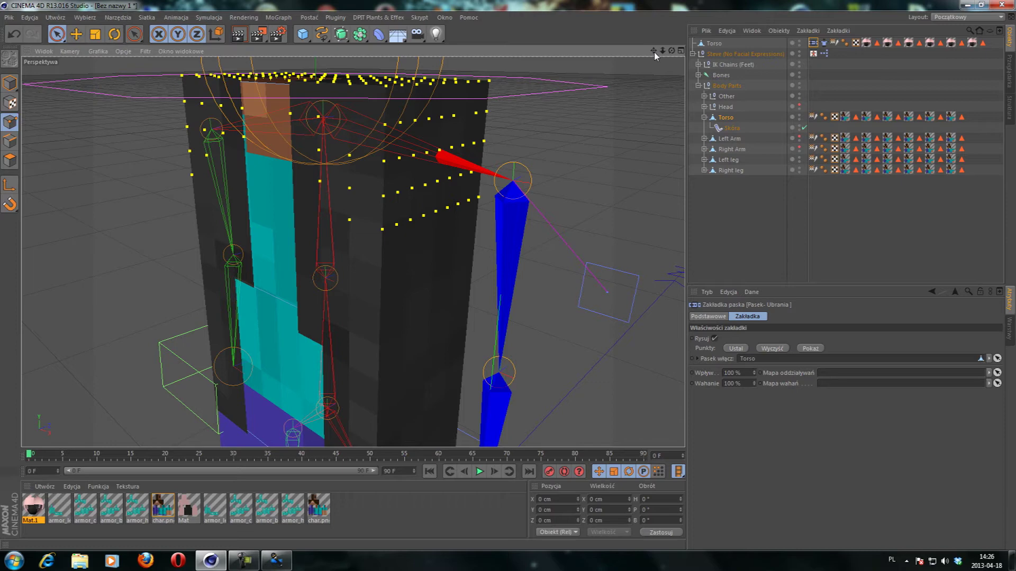
click(714, 44)
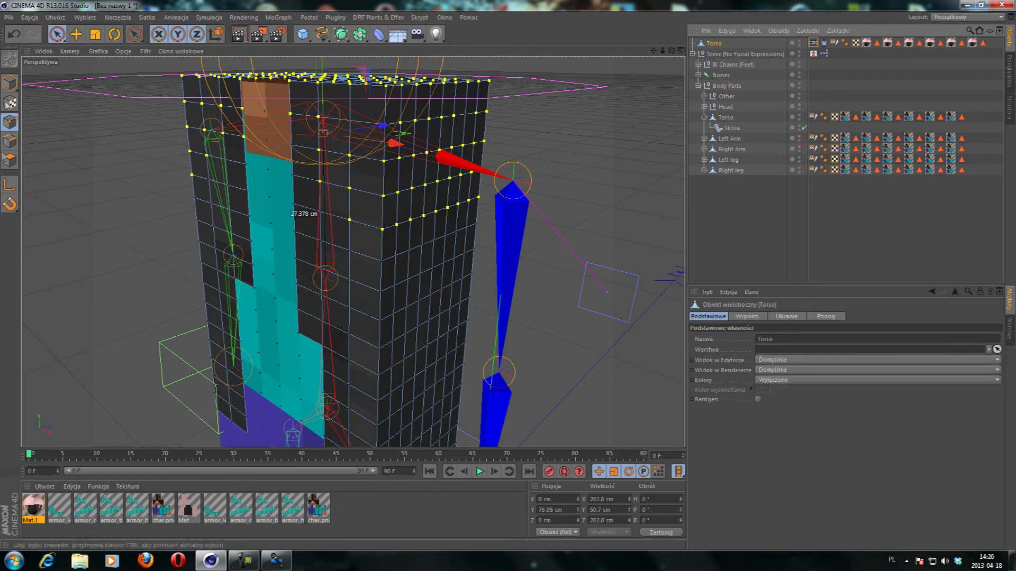
click(8, 87)
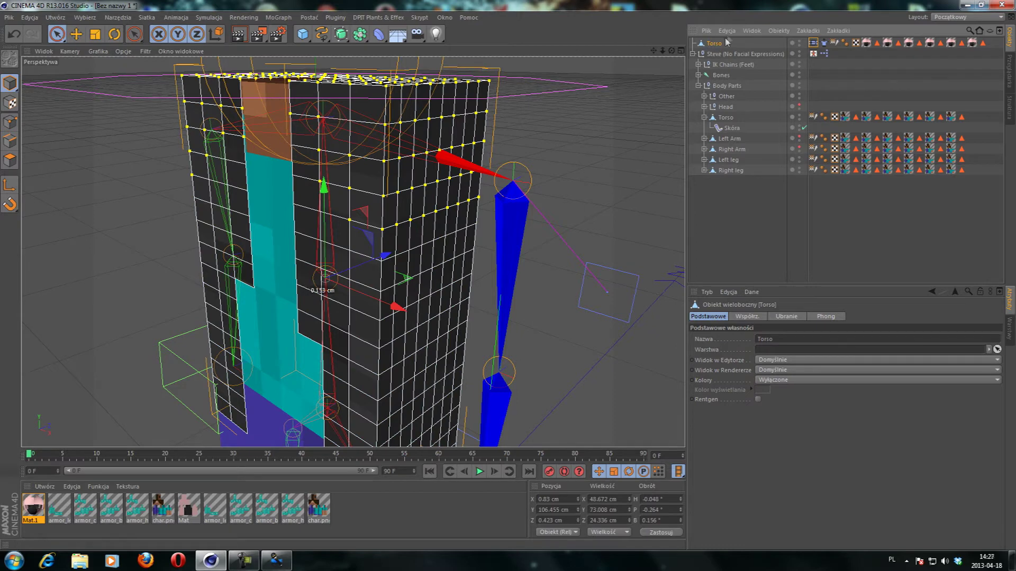
click(445, 17)
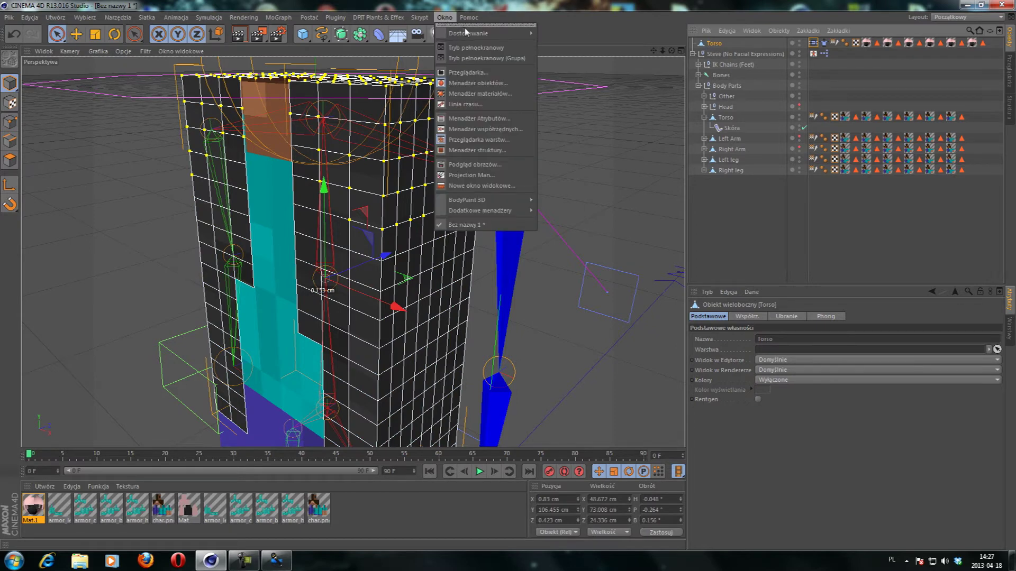
Add a Cloth NURBS from the Command Manager's 'cloth' search and nest the armor Torso under it.
click(563, 43)
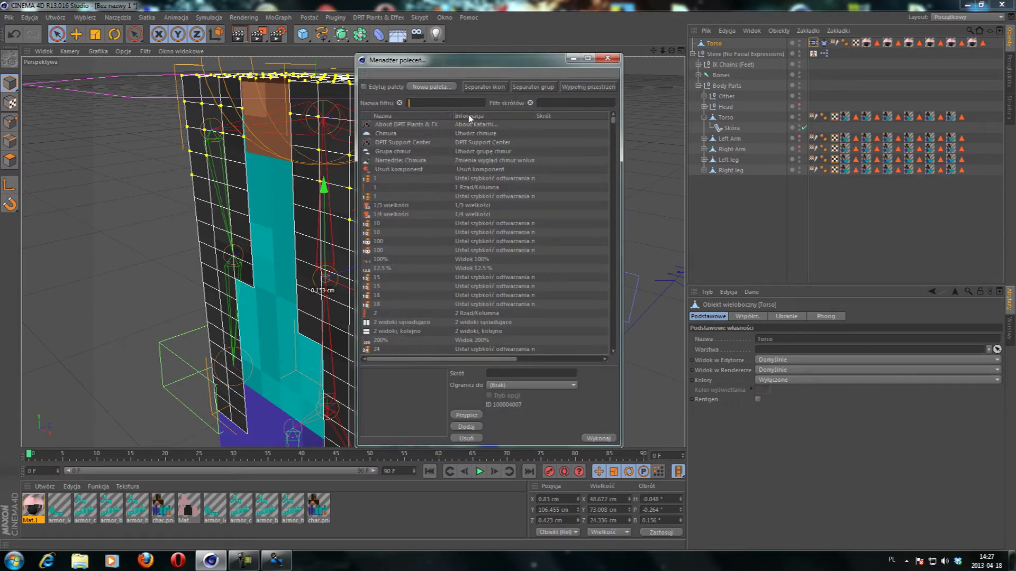
text(cloth)
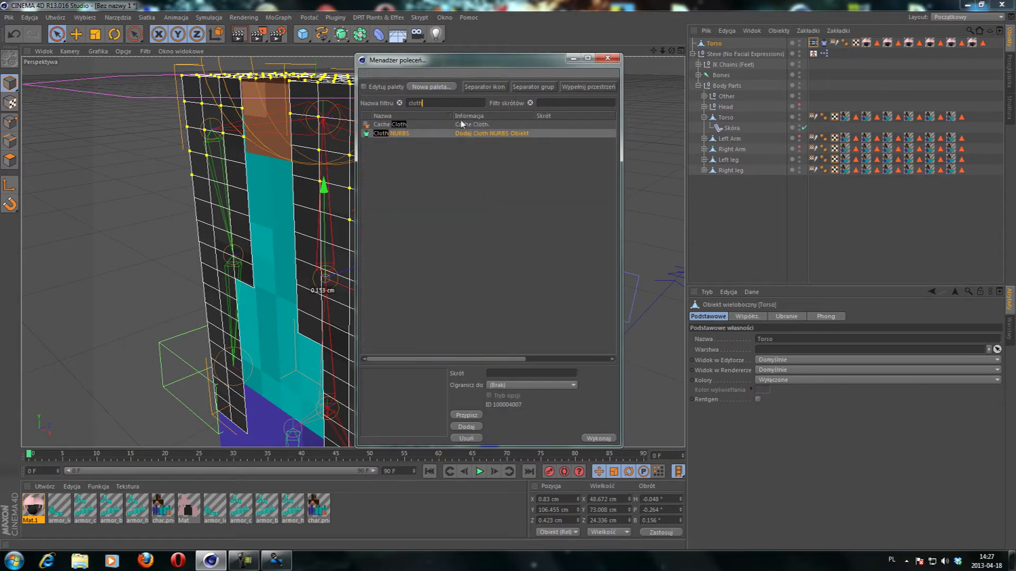
double_click(399, 133)
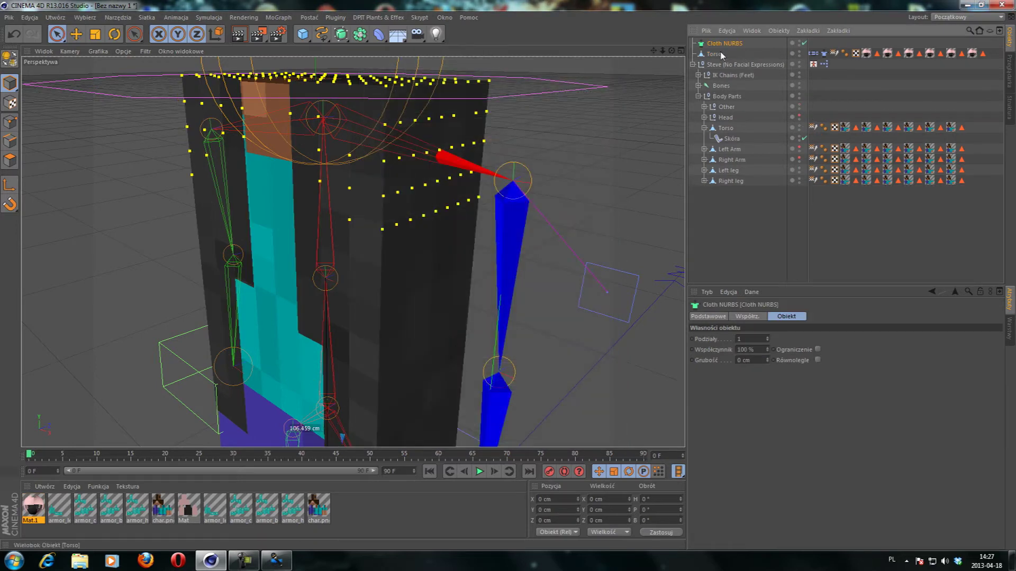
drag(713, 56, 722, 43)
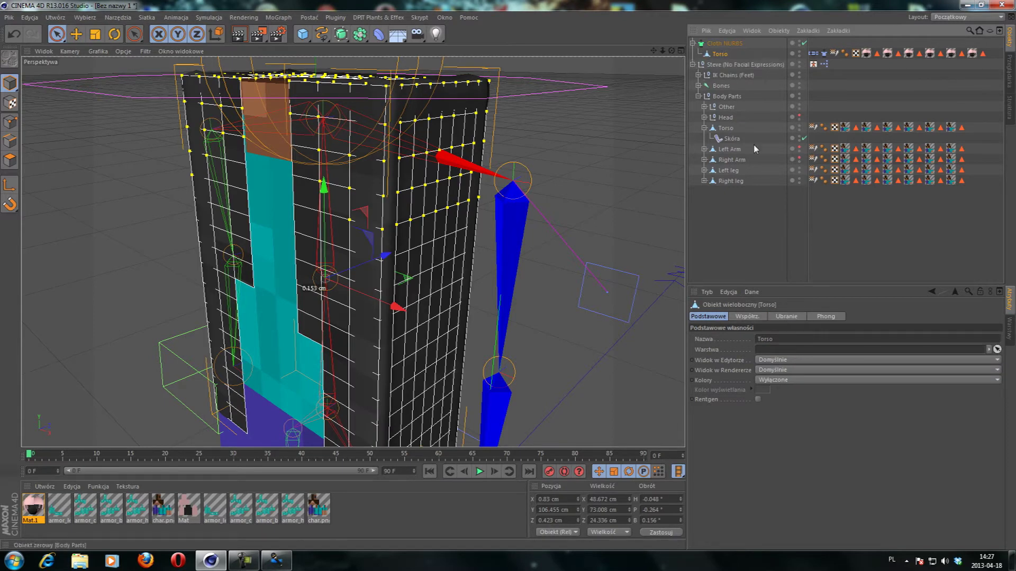
click(820, 220)
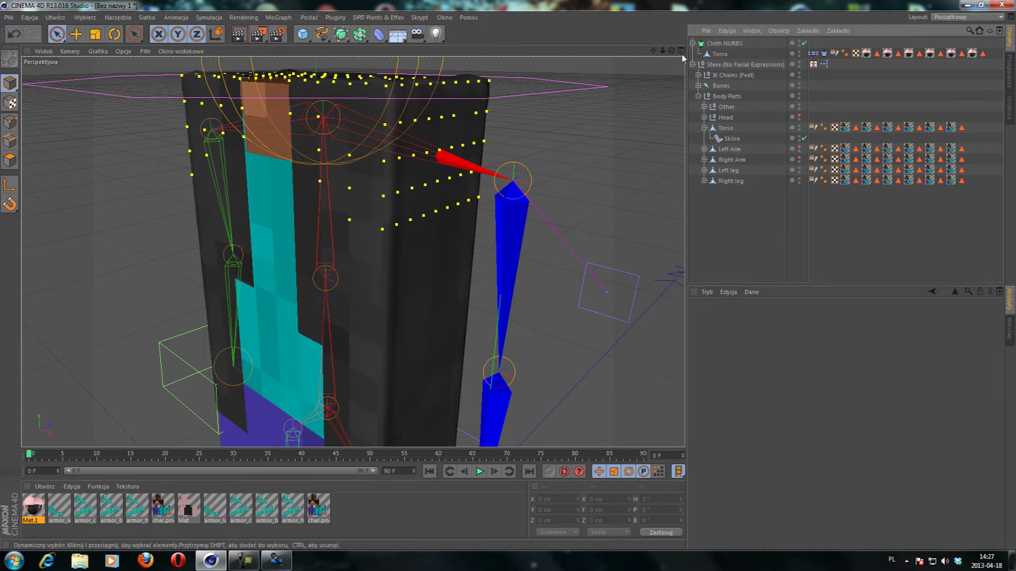
Set the Cloth NURBS subdivisions (Podziały) to 1.
mouse_move(672, 50)
mouse_down()
mouse_move(352, 252)
mouse_move(414, 111)
mouse_up()
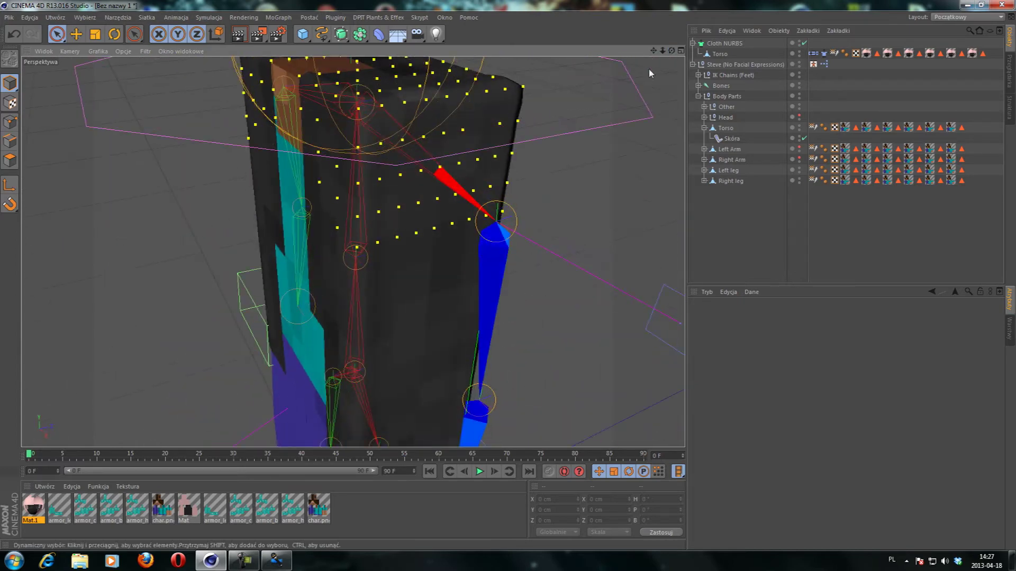
click(733, 44)
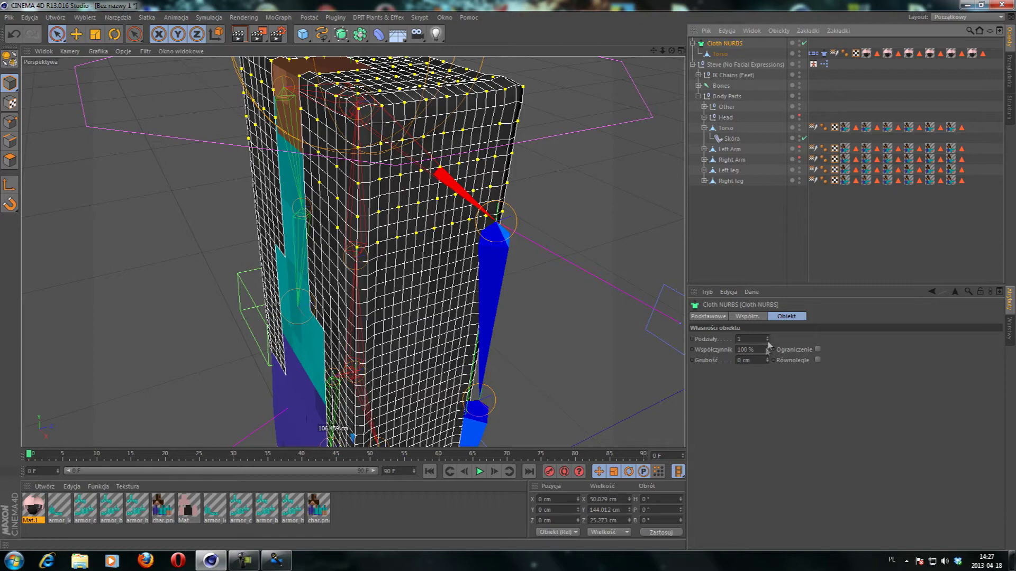
click(768, 337)
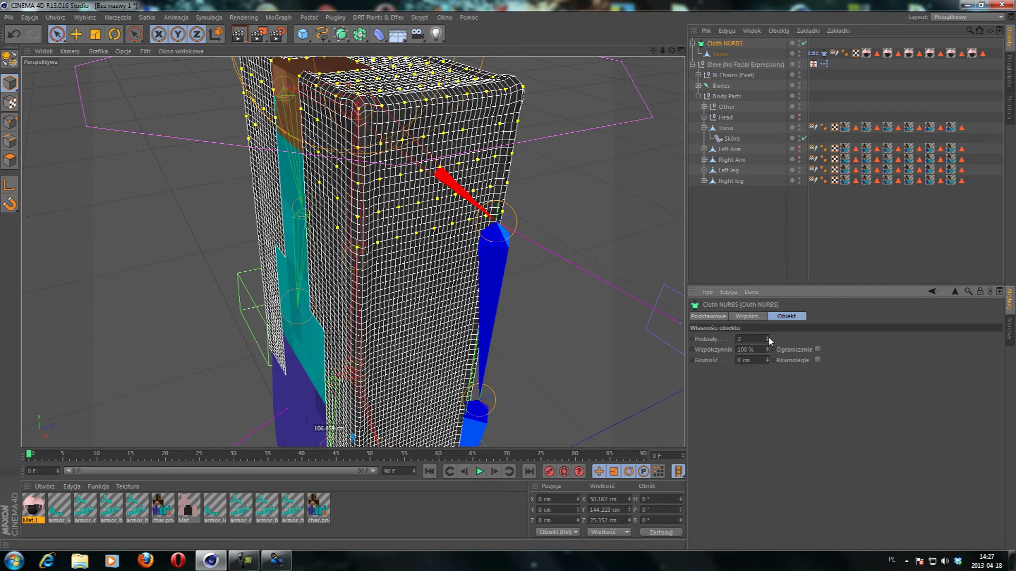
click(768, 337)
click(768, 337)
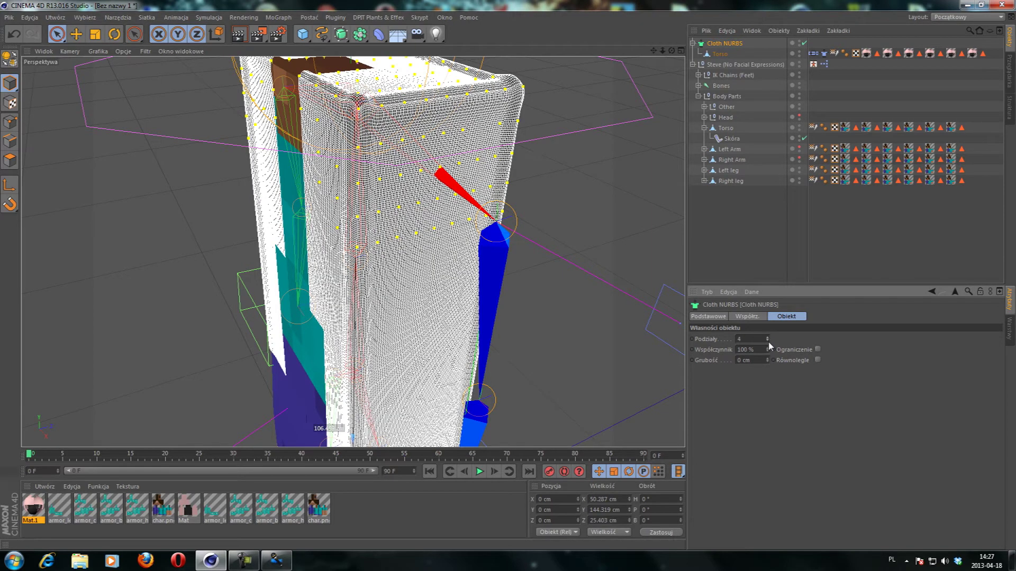
mouse_move(402, 228)
alt+mouse_down()
mouse_move(353, 252)
mouse_move(338, 223)
alt+mouse_up()
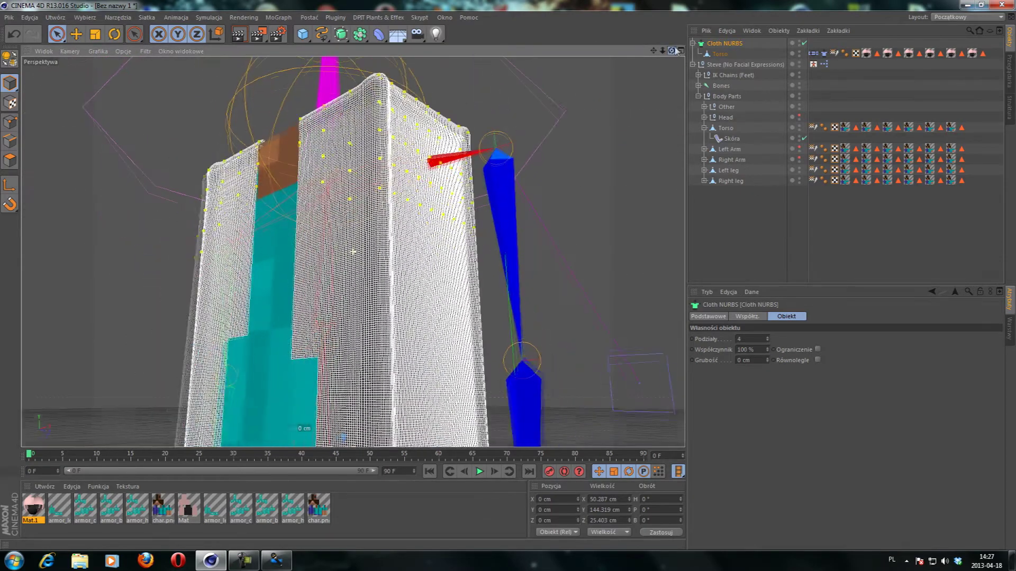
click(768, 341)
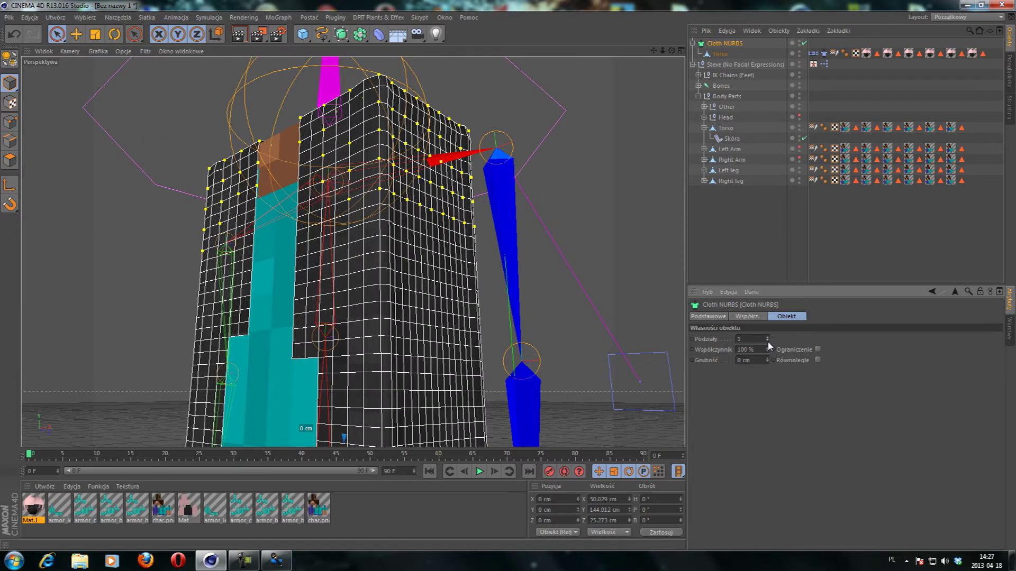
click(767, 342)
click(767, 337)
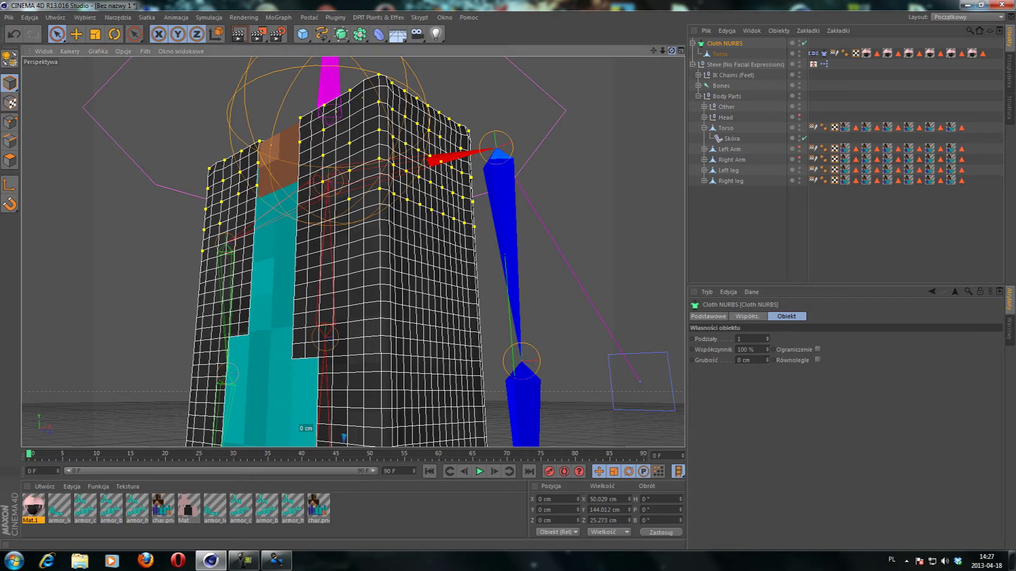
Set the Cloth NURBS thickness (Grubość) to 7 cm.
drag(671, 50, 808, 322)
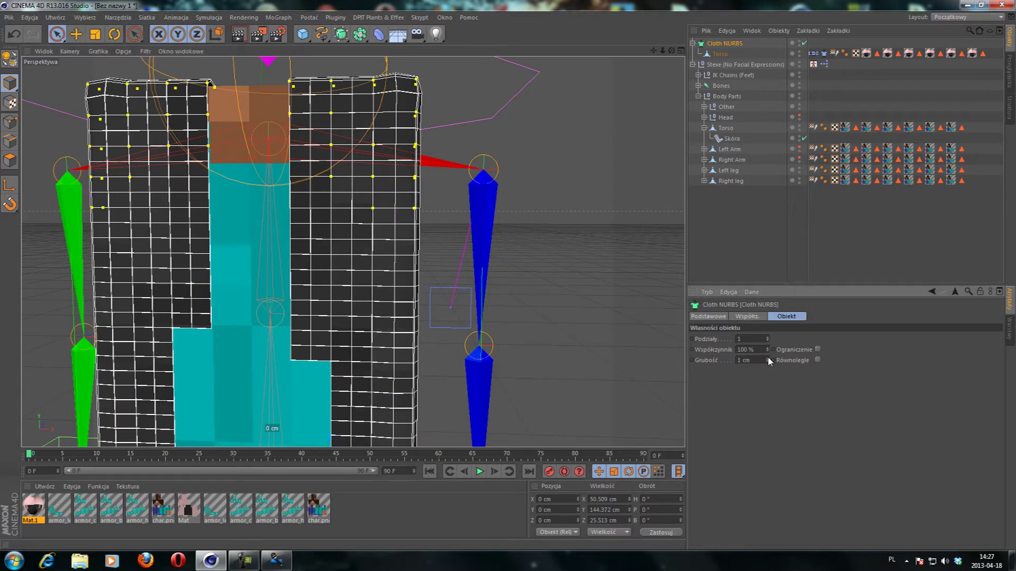
drag(767, 357, 768, 352)
drag(672, 50, 582, 42)
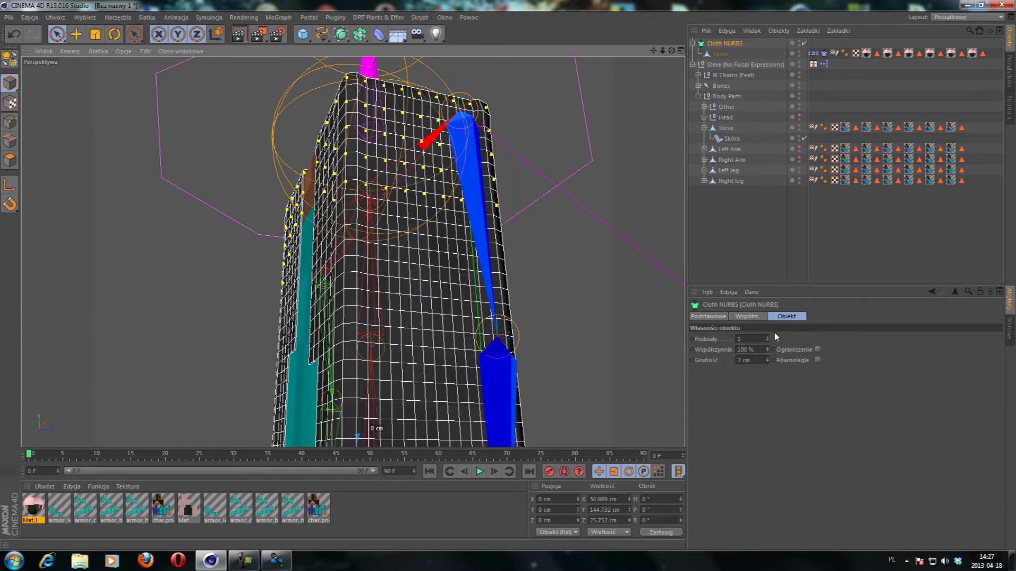
drag(767, 361, 766, 366)
mouse_move(671, 51)
mouse_down()
mouse_move(651, 63)
mouse_move(671, 51)
mouse_up()
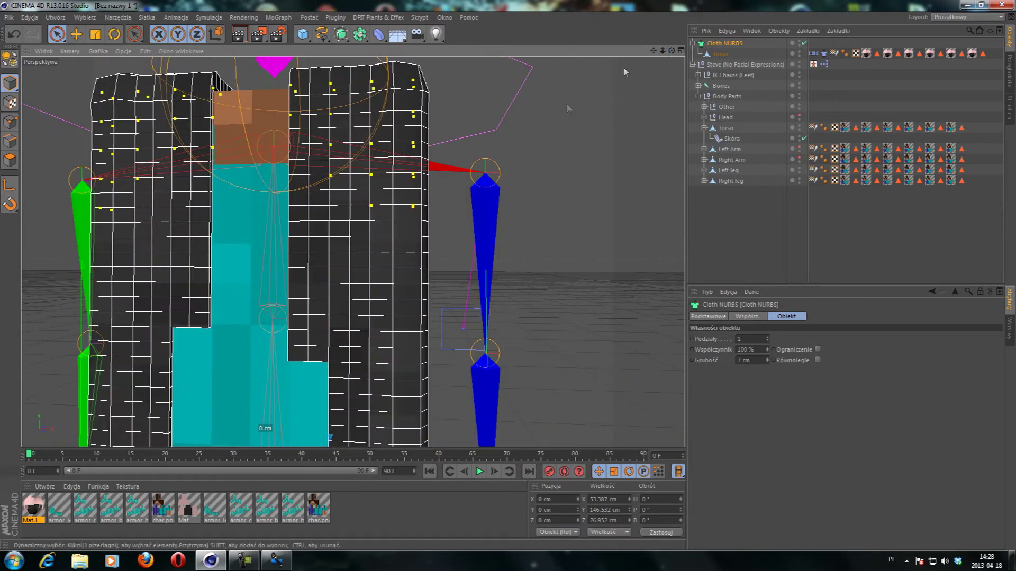
Play the cloth simulation briefly to preview the armour, then stop it.
alt+middle_drag(353, 324, 353, 201)
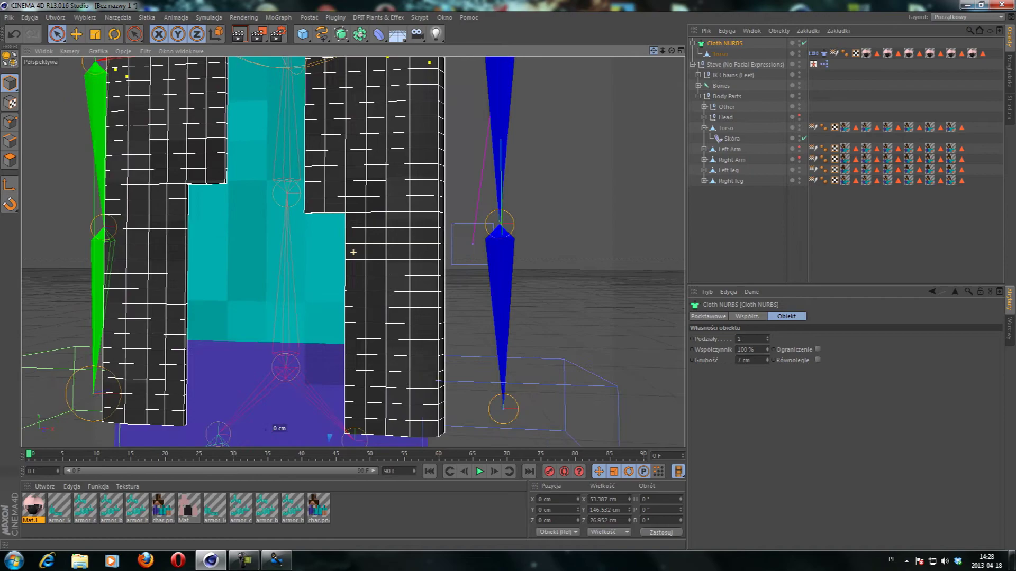
click(479, 471)
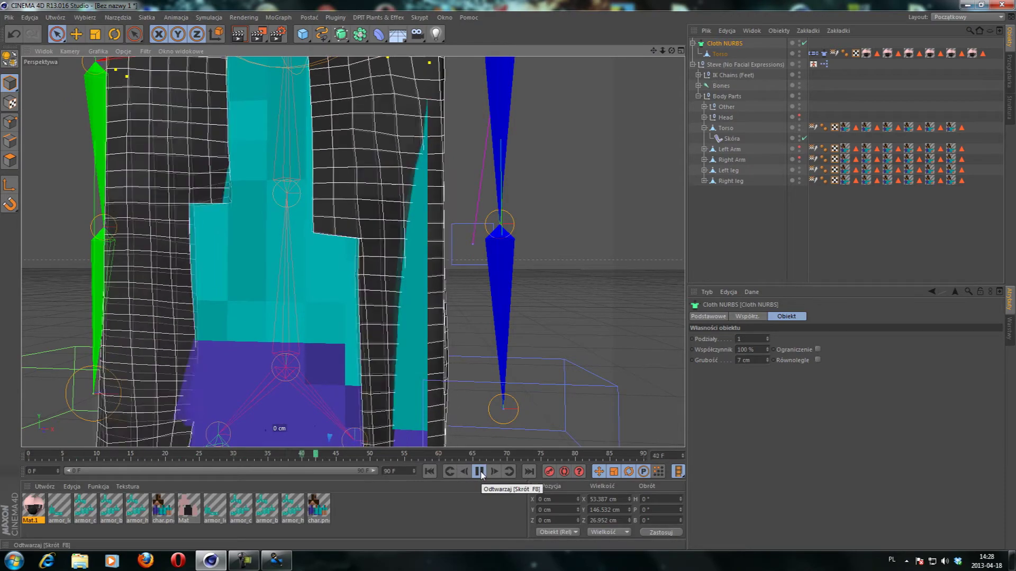
click(479, 471)
scroll(529, 156, down, 3)
scroll(497, 229, down, 2)
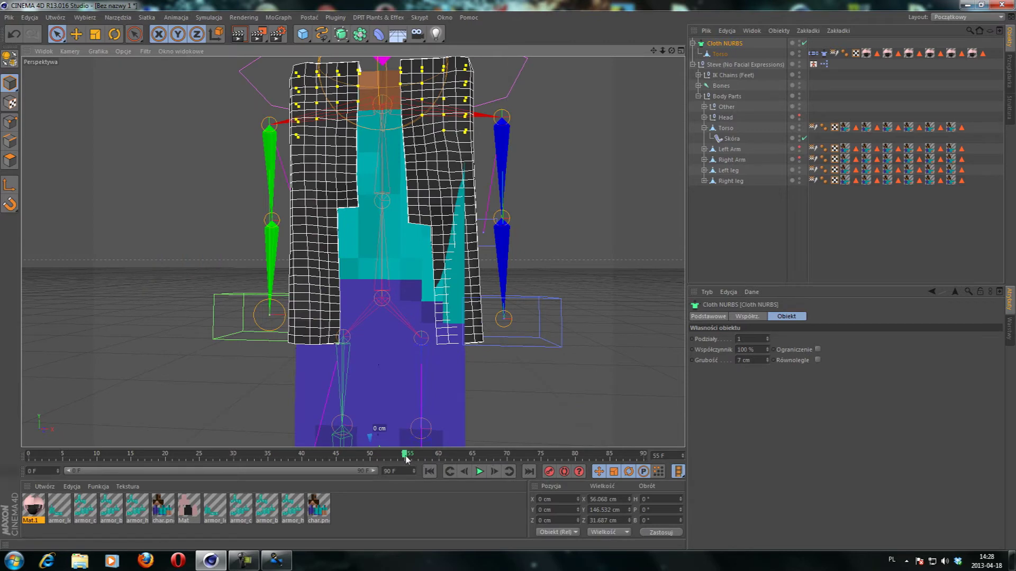
Rewind to frame 0 and add a cloth collider tag to the body Torso.
click(429, 471)
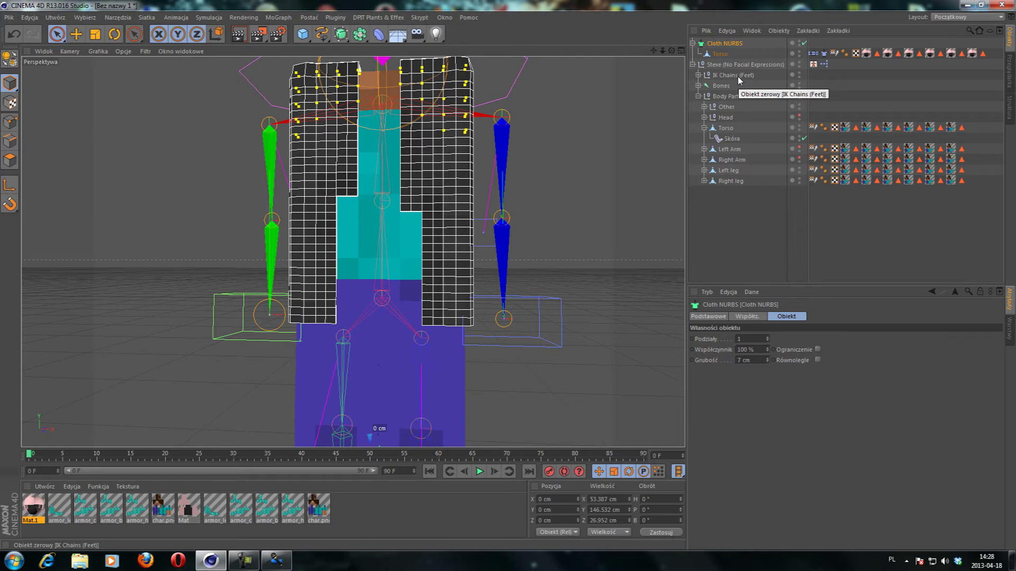
click(710, 129)
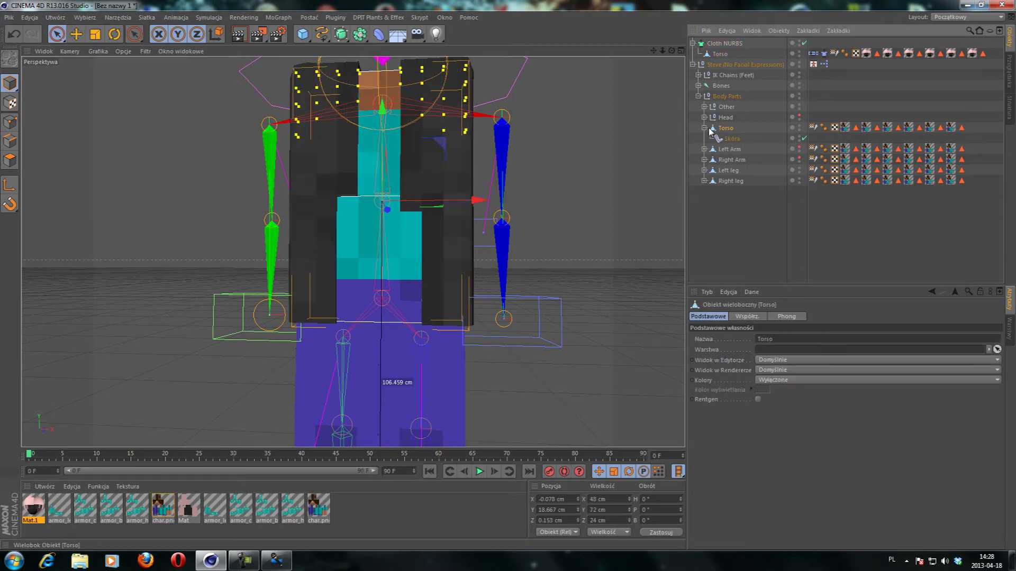
right_click(724, 134)
mouse_move(764, 222)
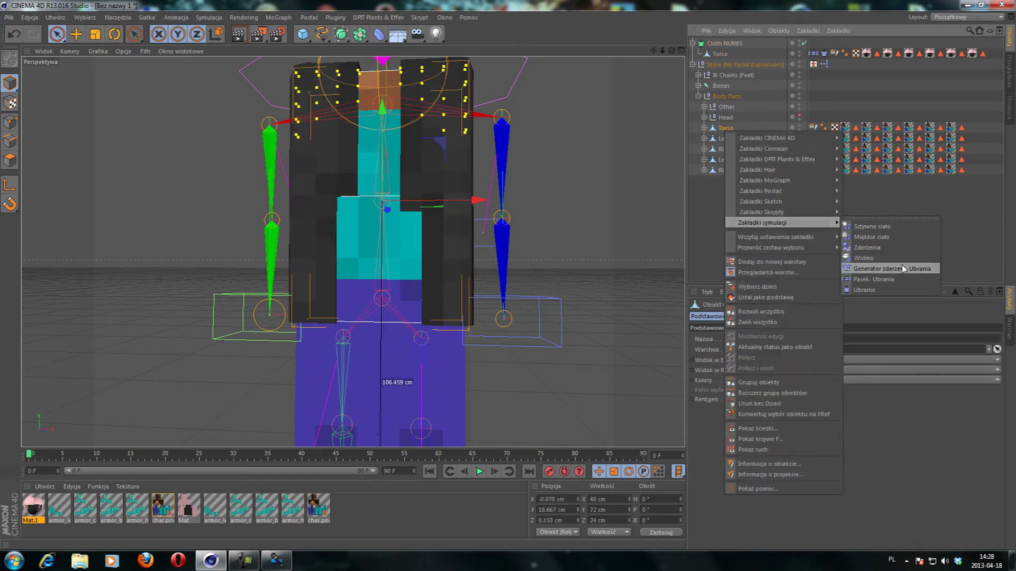
click(902, 267)
Copy the collider tag onto Left leg and Right leg, then replay the simulation.
drag(811, 127, 809, 132)
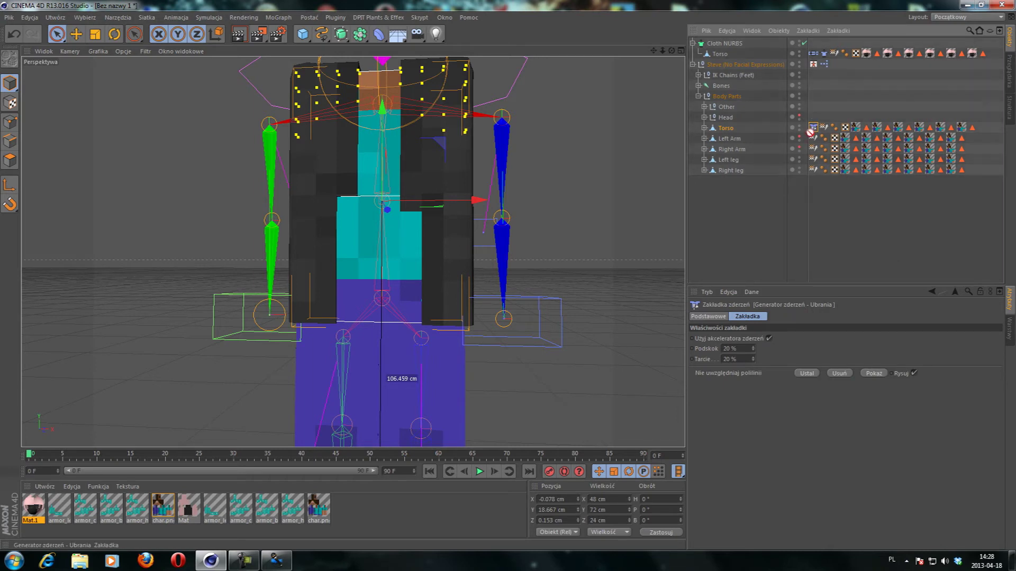
ctrl+drag(738, 164, 739, 160)
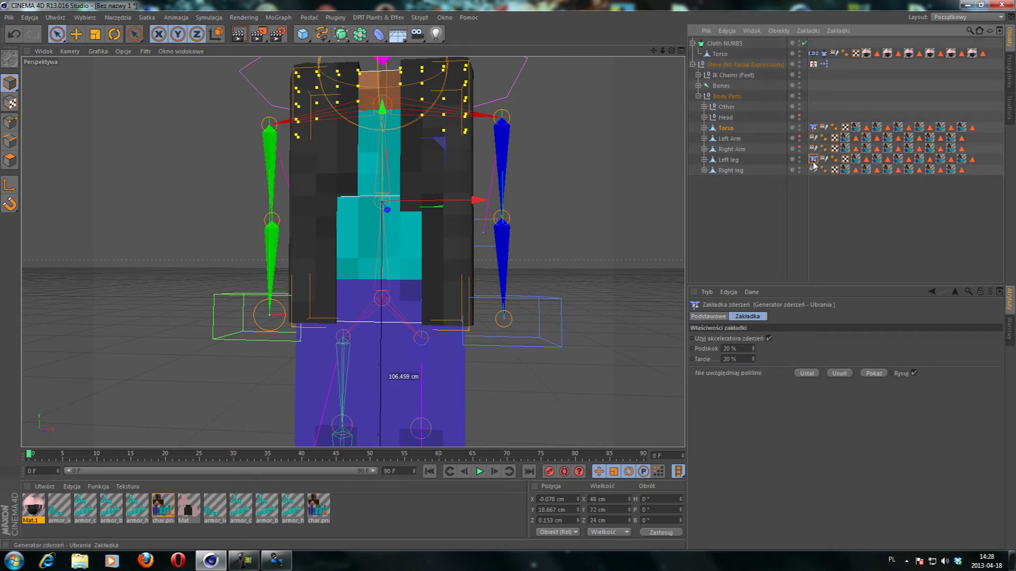
ctrl+drag(733, 173, 733, 173)
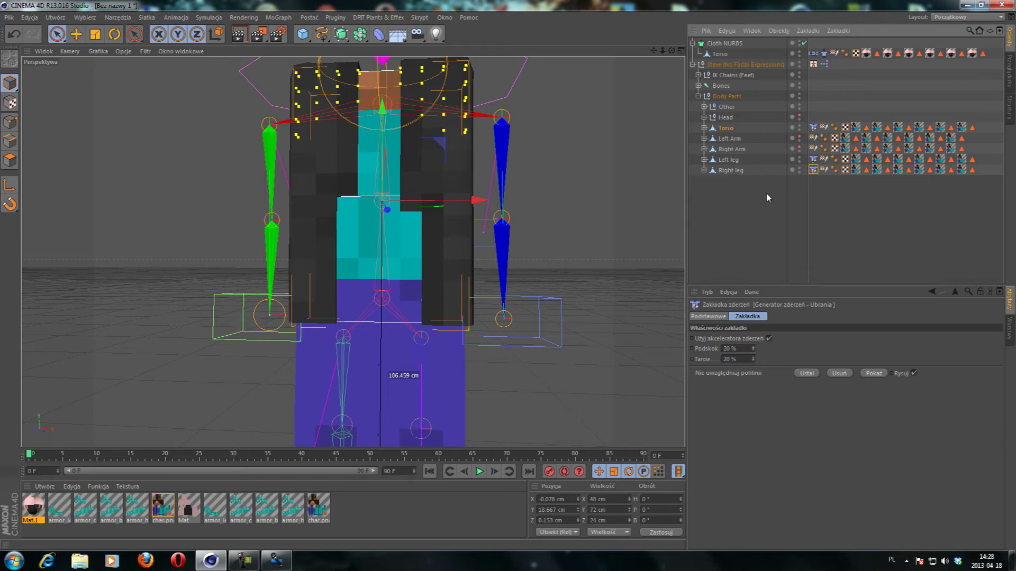
click(479, 472)
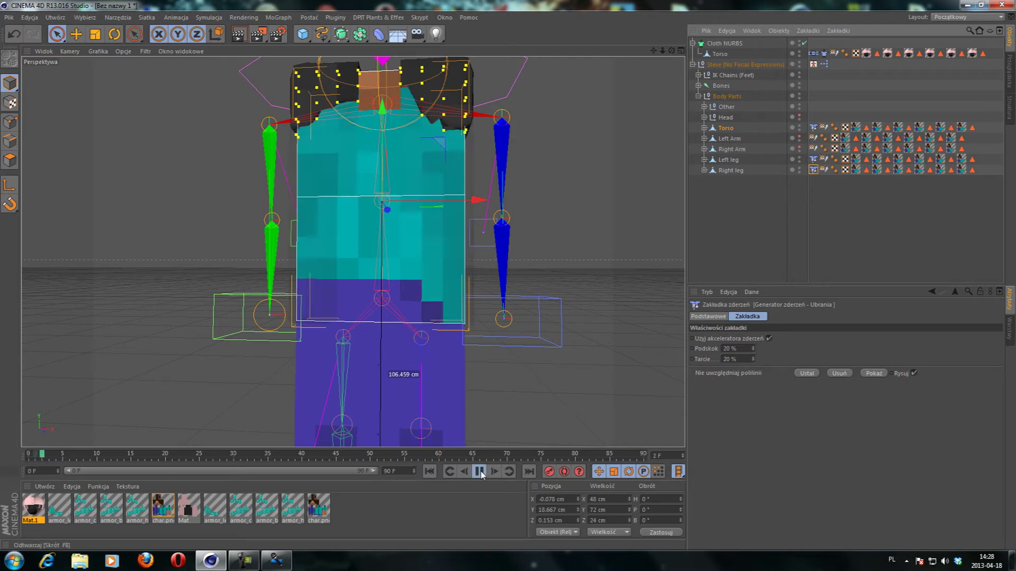
Stop the cloth playback, rewind to frame 0 and inspect the armour from above.
click(479, 472)
drag(155, 458, 29, 456)
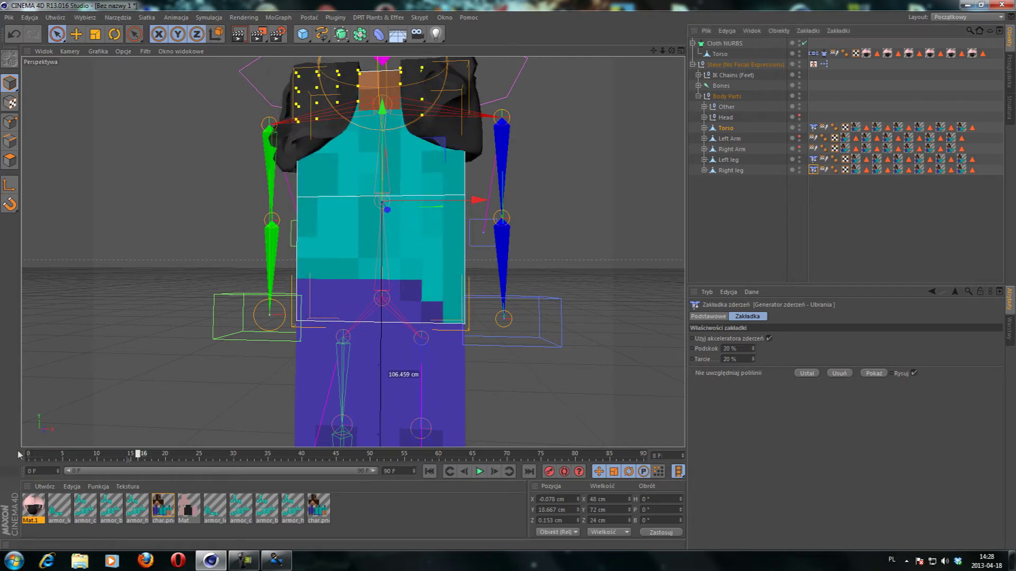
scroll(510, 229, up, 3)
scroll(510, 229, up, 3)
drag(671, 51, 353, 251)
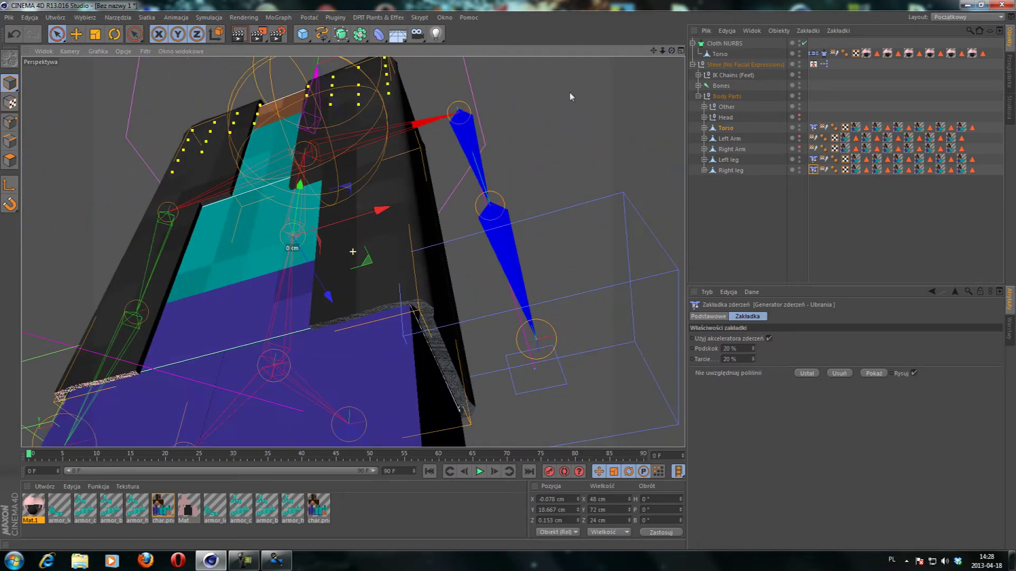
click(824, 53)
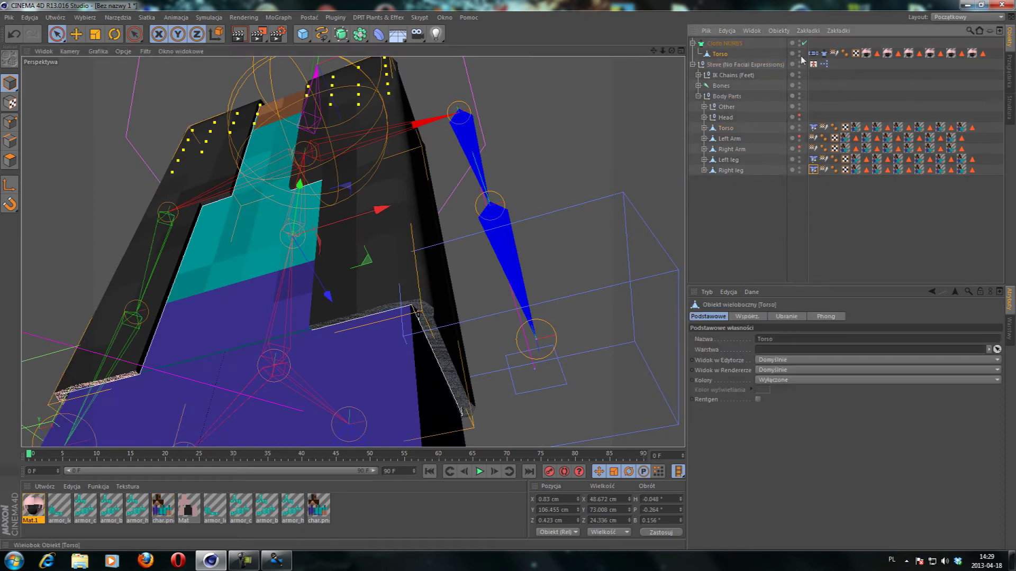
Disable the Torso's cloth engine and nudge the armour slightly along its axis.
click(742, 338)
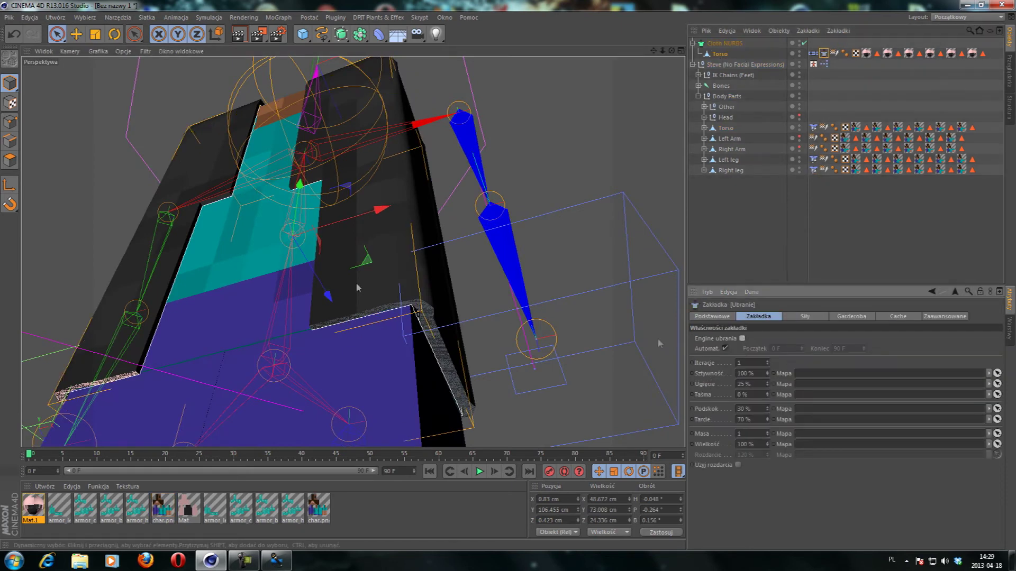
drag(325, 288, 330, 286)
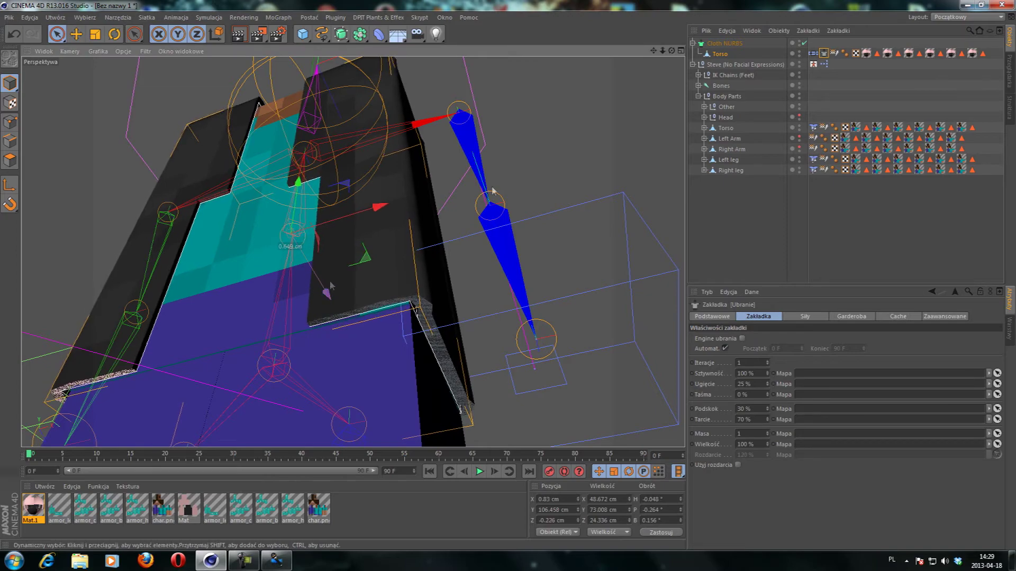
mouse_move(671, 52)
mouse_down()
mouse_move(352, 252)
mouse_move(483, 130)
mouse_up()
drag(381, 150, 368, 149)
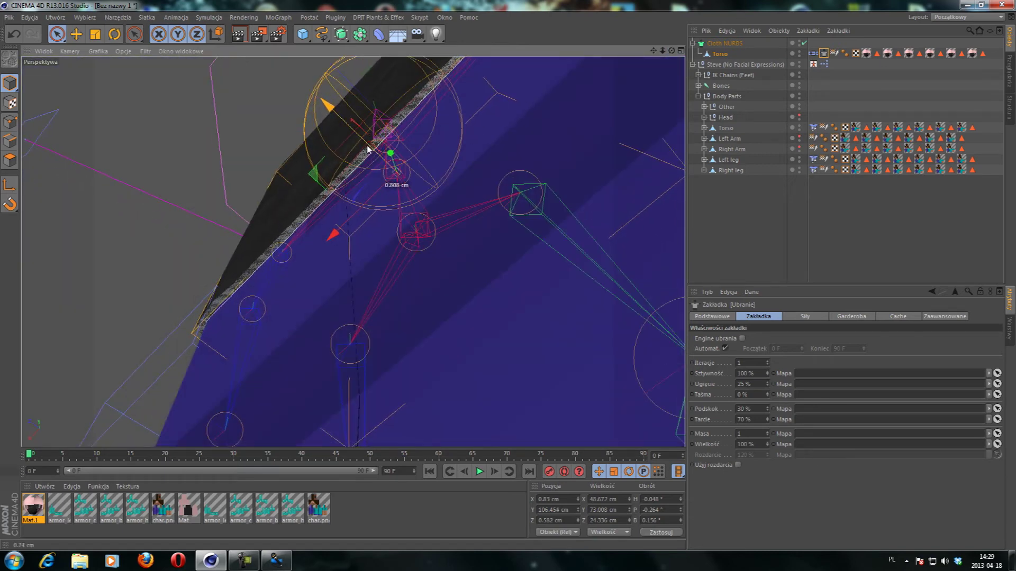
drag(672, 51, 672, 51)
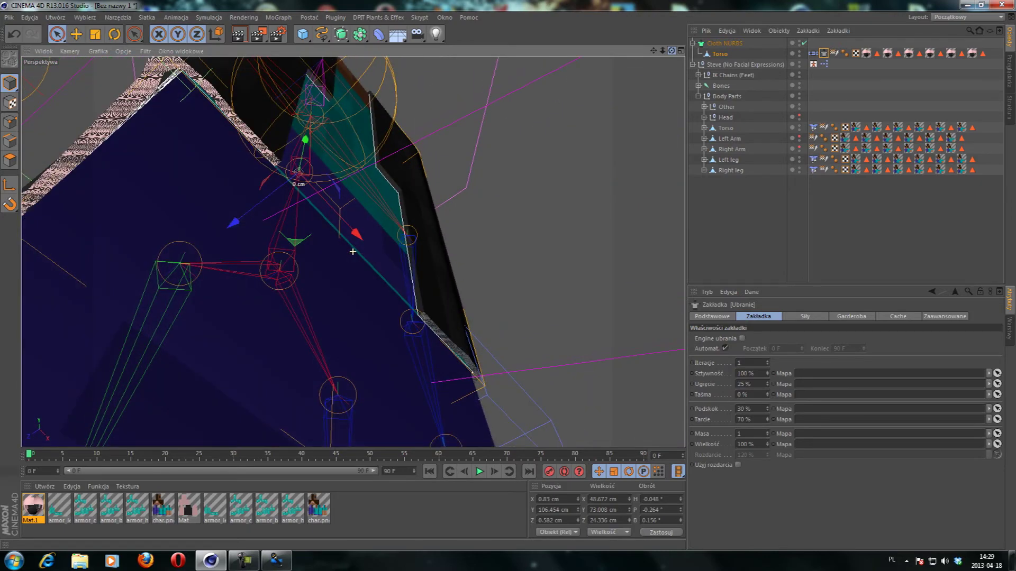
drag(671, 50, 671, 50)
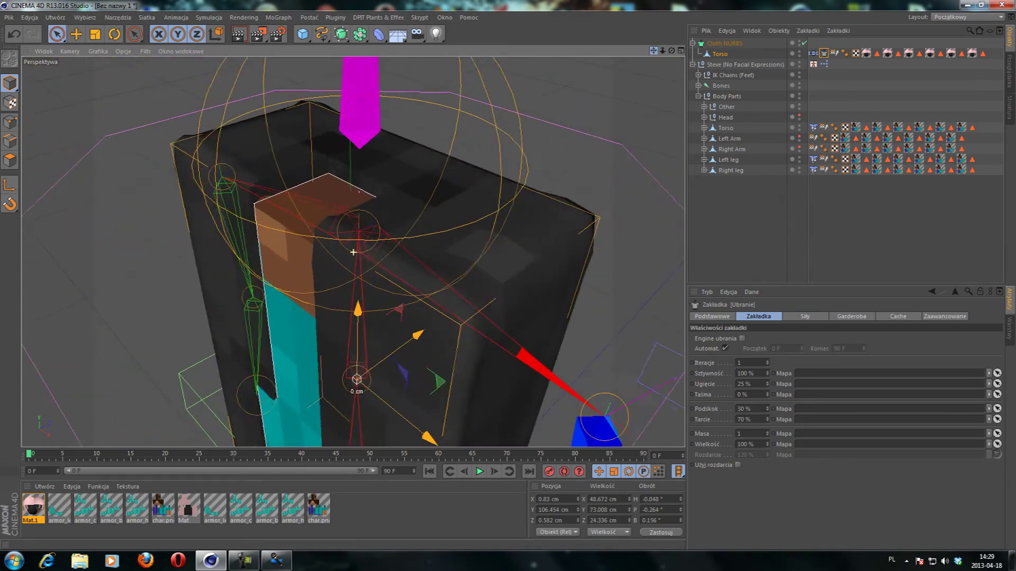
Re-enable the cloth engine, run the simulation to frame 42, then rewind to frame 0.
click(742, 338)
click(480, 471)
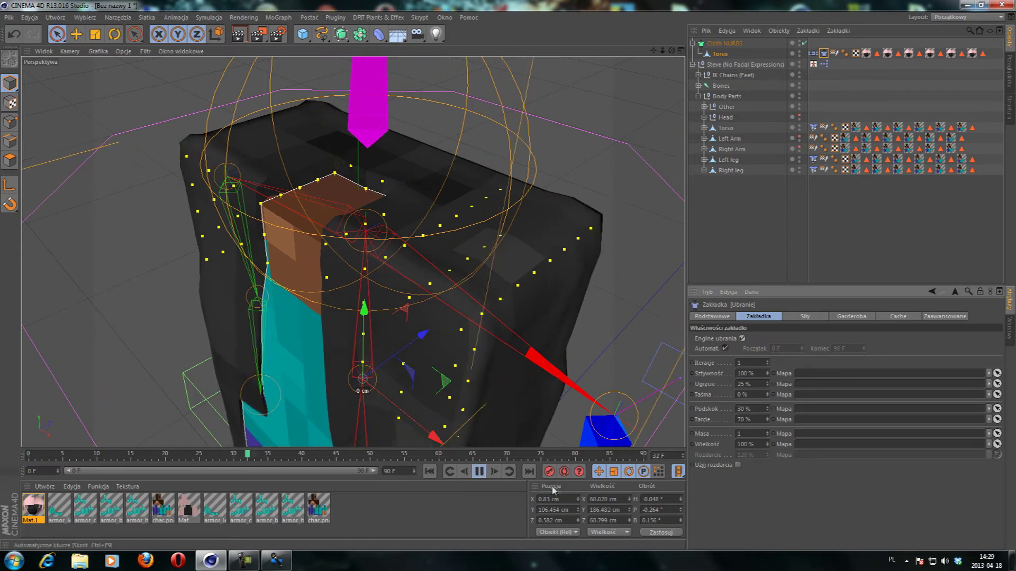
click(480, 471)
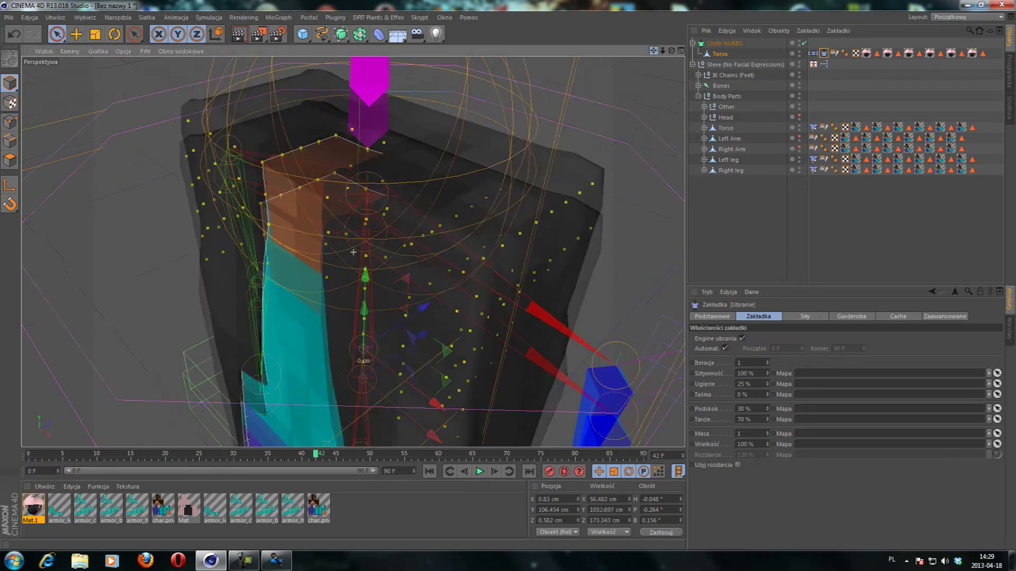
alt+drag(353, 253, 353, 252)
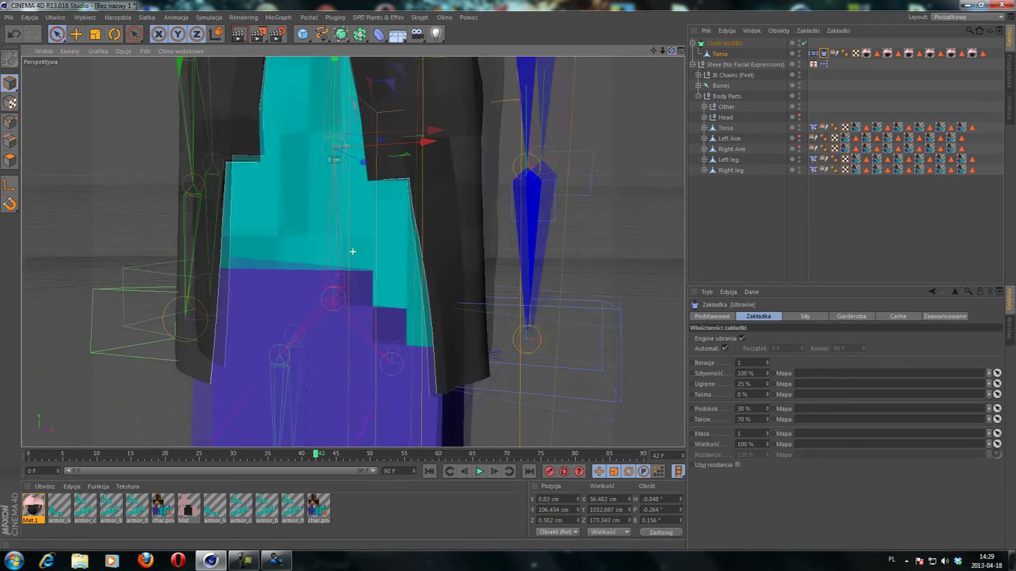
drag(316, 455, 31, 454)
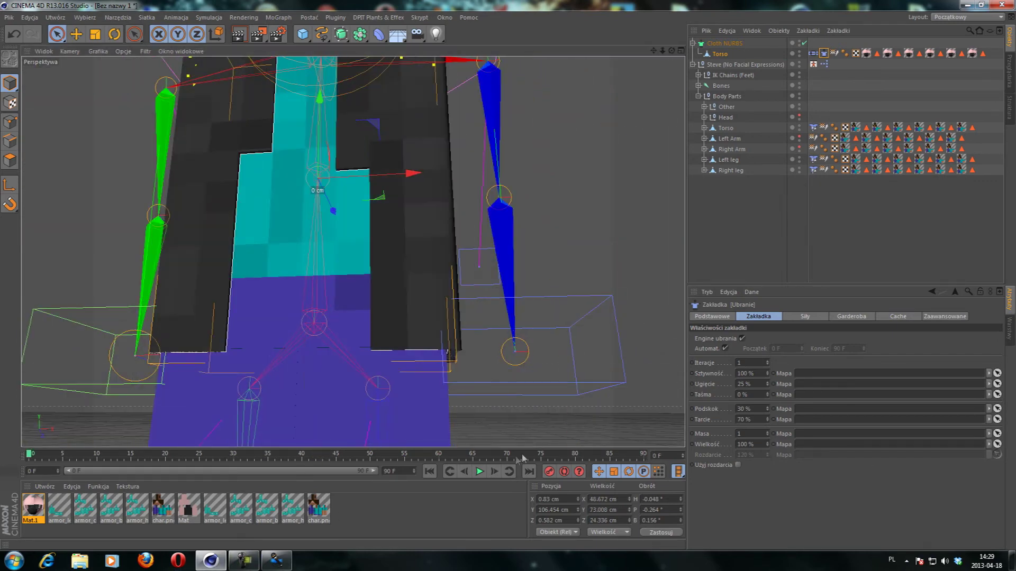
Replay the cloth drape, rewind to frame 0 and open the Siły (Forces) settings.
click(480, 471)
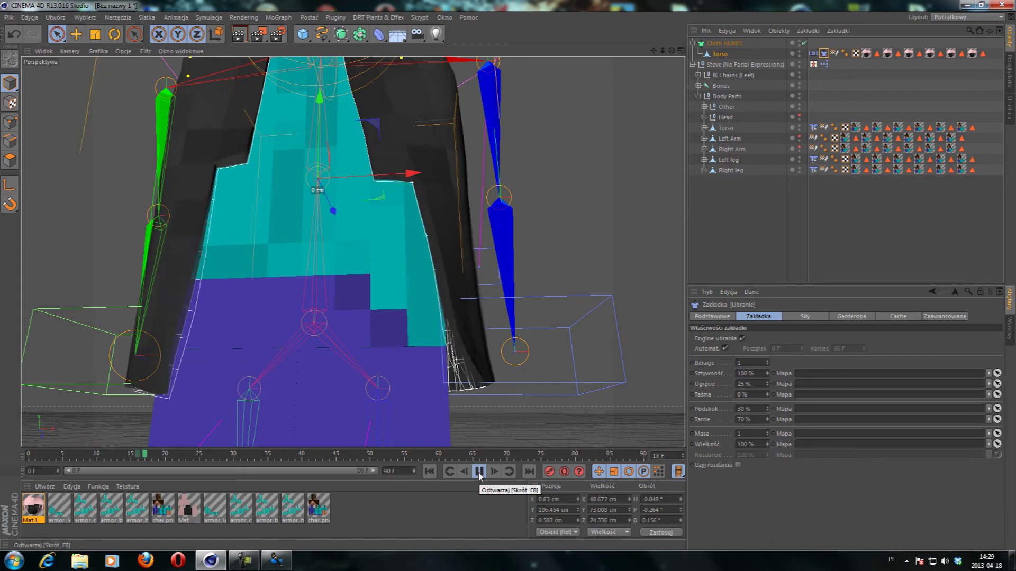
click(480, 472)
drag(199, 456, 29, 455)
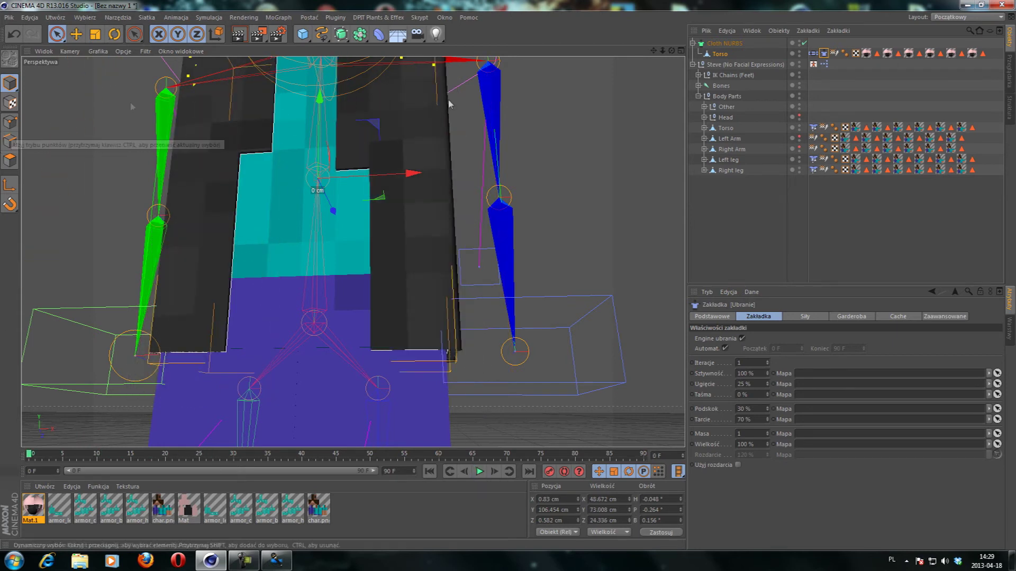
click(805, 316)
text(-5)
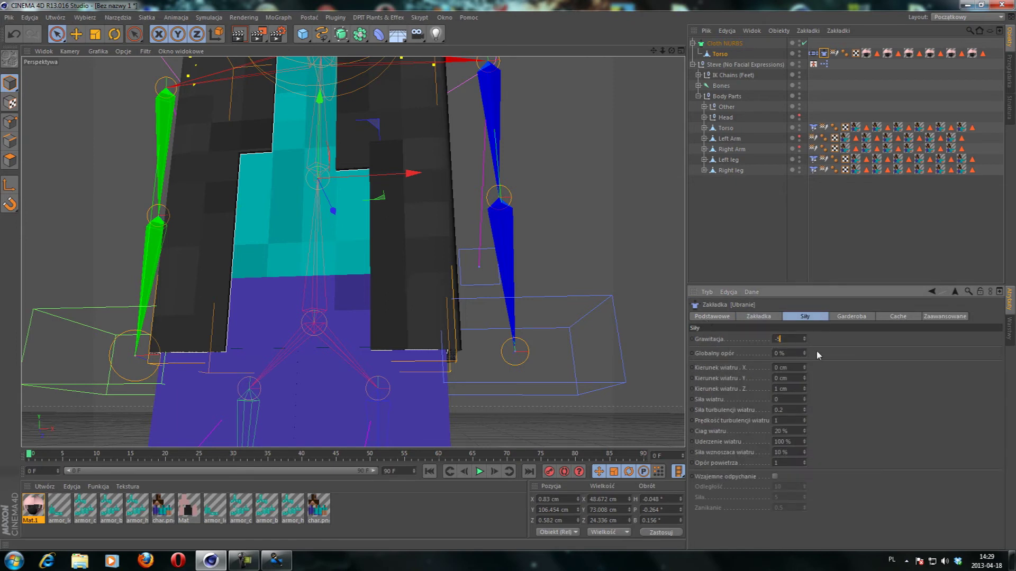
Preview the cloth falling under gravity -5, rewind to frame 0, and return to the main cloth properties.
click(484, 472)
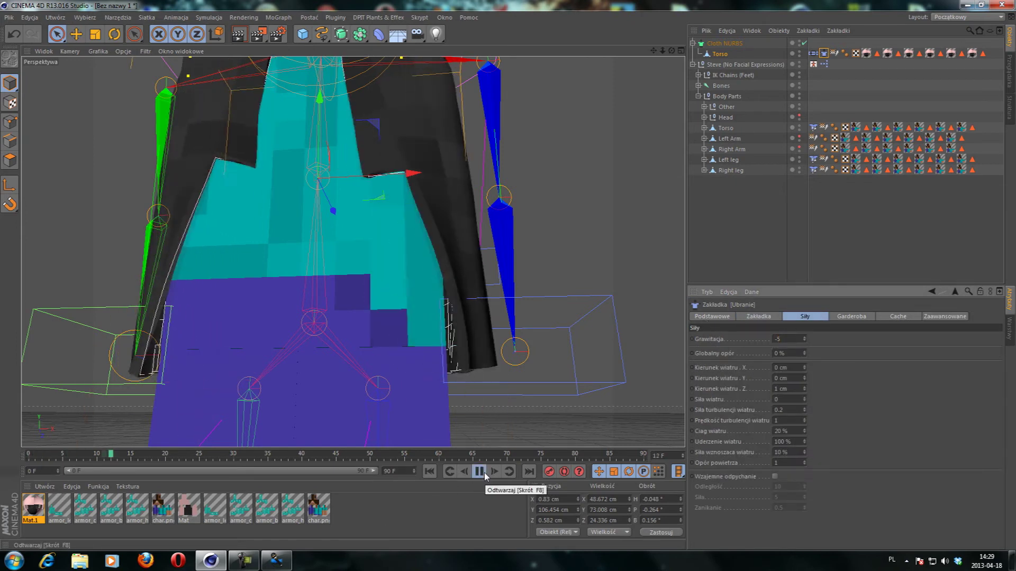
click(484, 472)
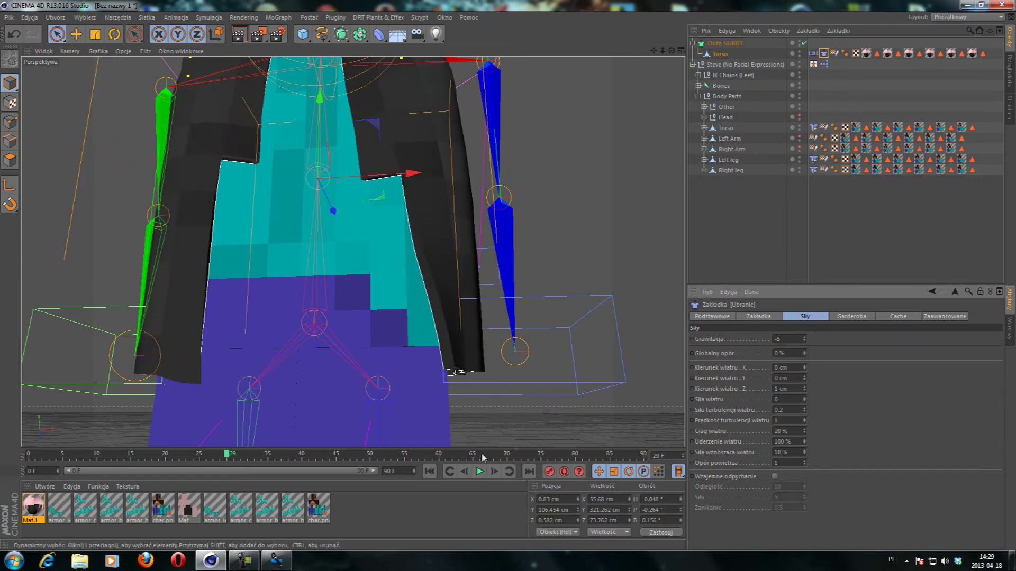
drag(227, 455, 16, 461)
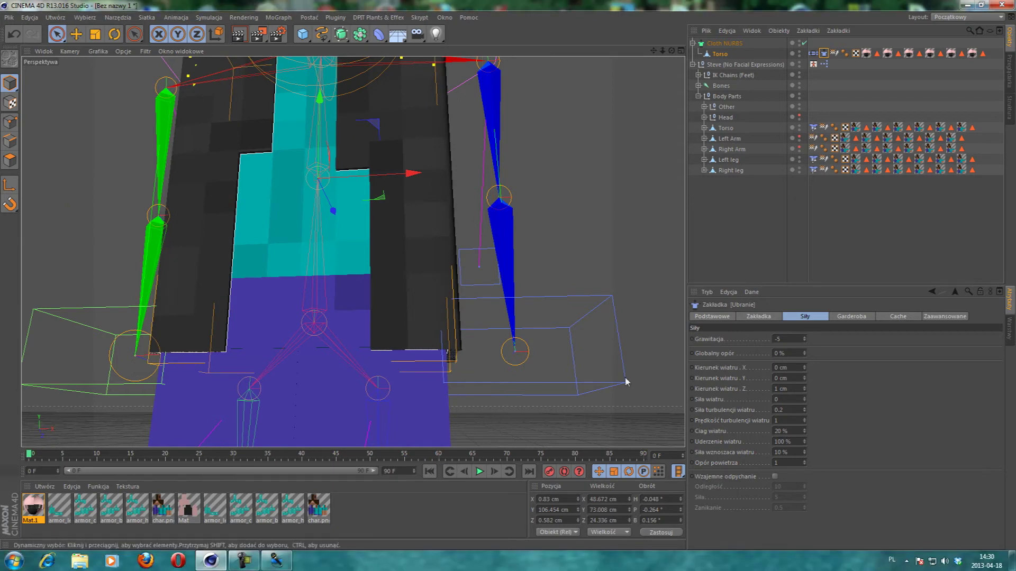
click(852, 316)
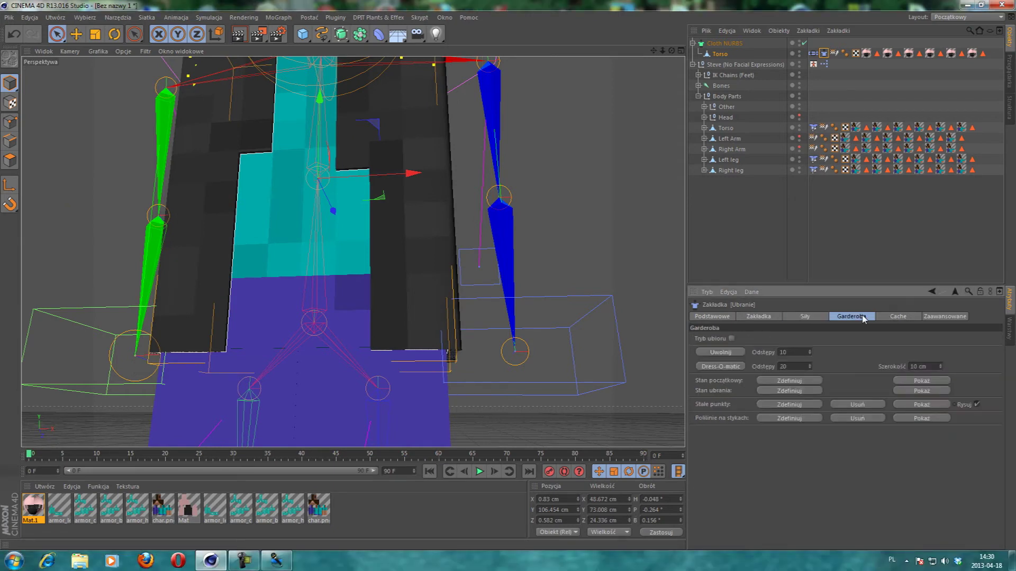
click(817, 317)
click(780, 318)
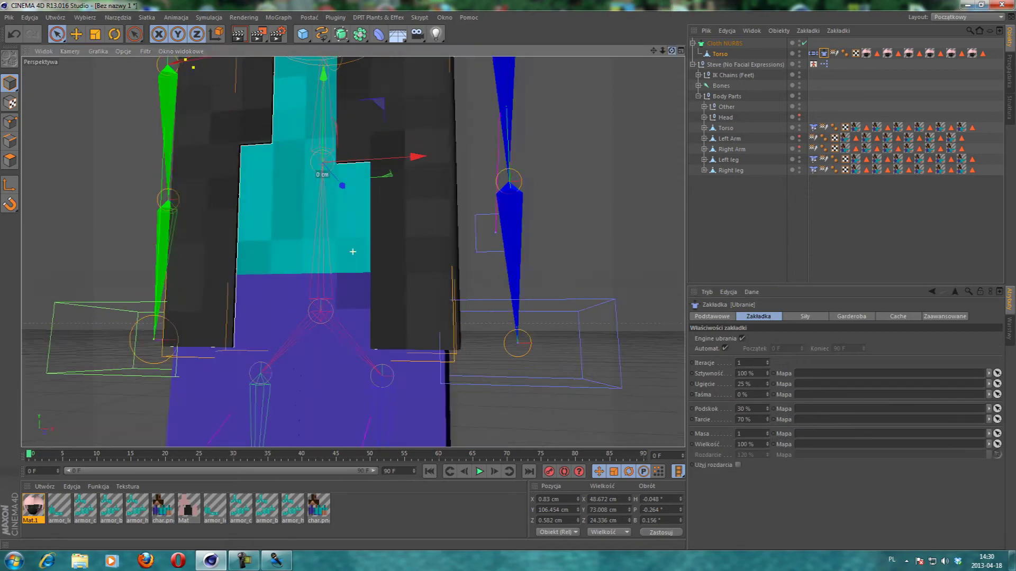
alt+drag(353, 252, 664, 104)
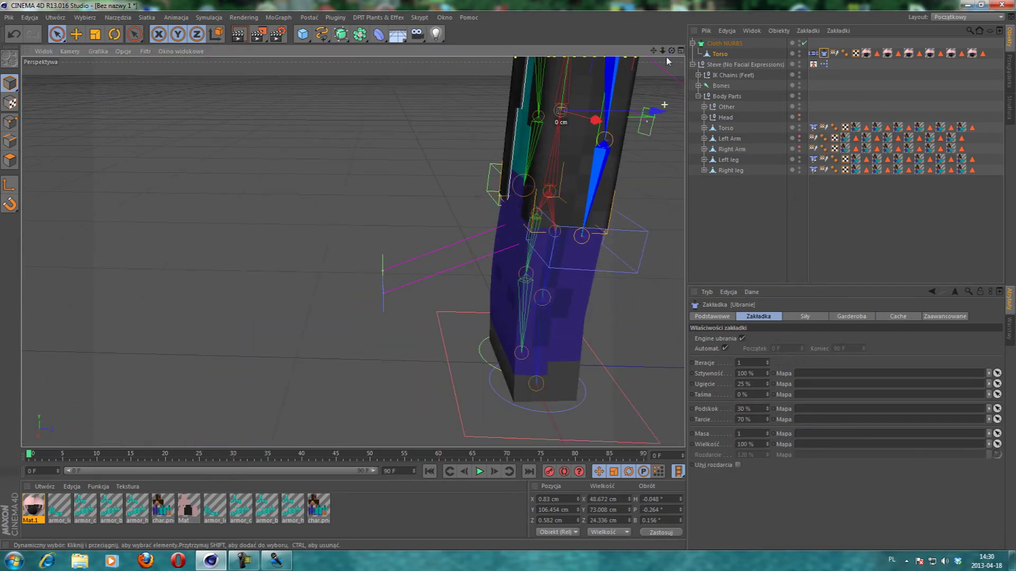
alt+drag(351, 250, 631, 185)
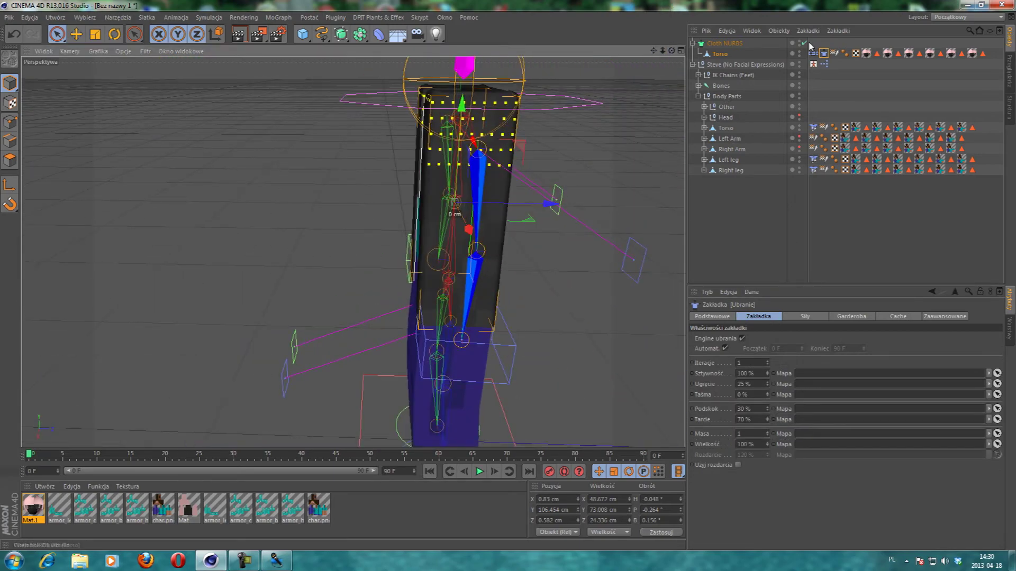
Unhide the Head and both arm meshes in the Object Manager.
click(799, 114)
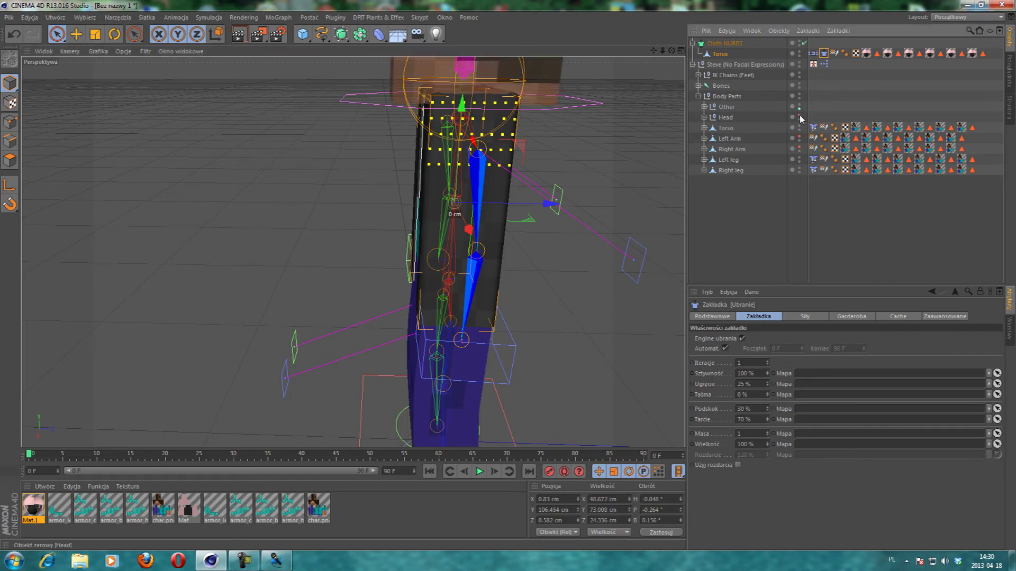
click(800, 115)
click(800, 116)
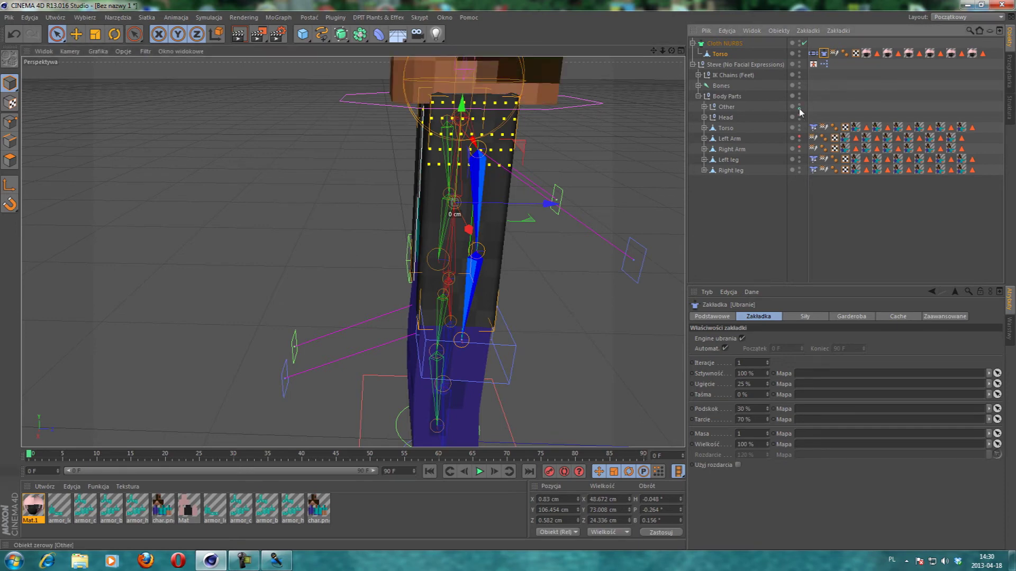
click(799, 139)
click(800, 139)
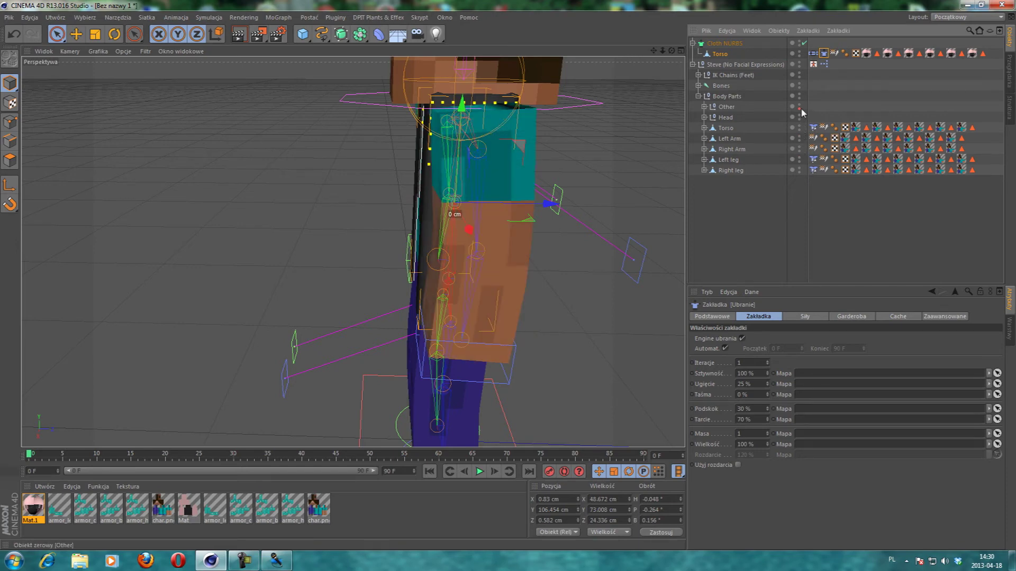
Orbit to a front view and stop the cloth replay at frame 12.
drag(671, 51, 353, 252)
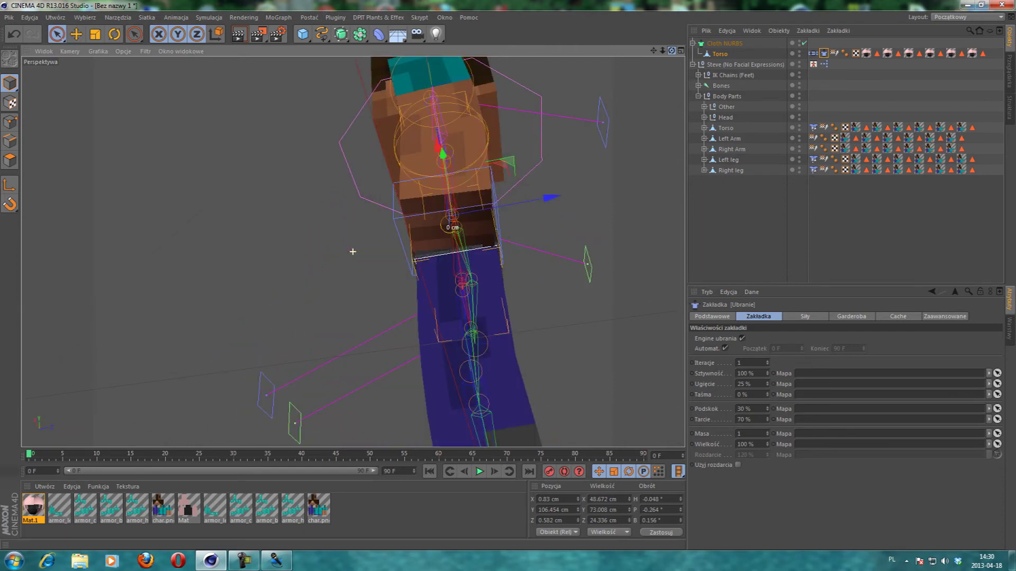
drag(353, 252, 353, 252)
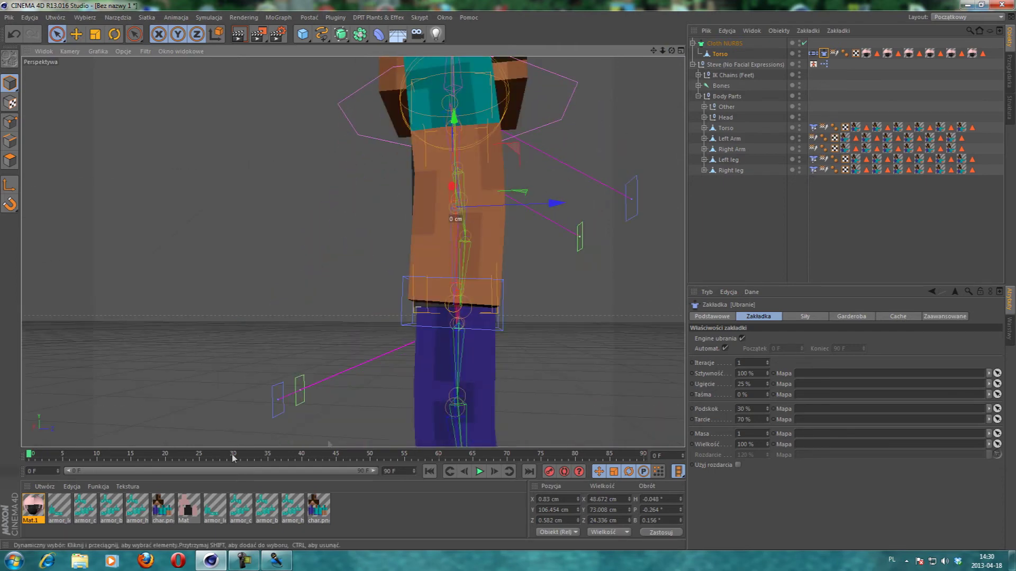
click(480, 472)
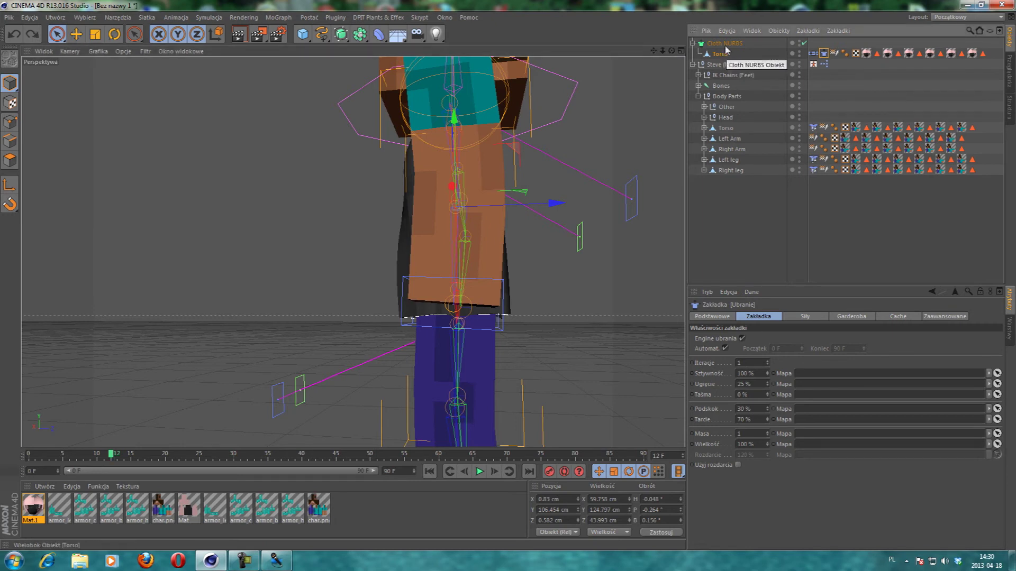
Parent Cloth NURBS under Steve's Body Parts group and select the Steve rig root.
drag(724, 44, 727, 97)
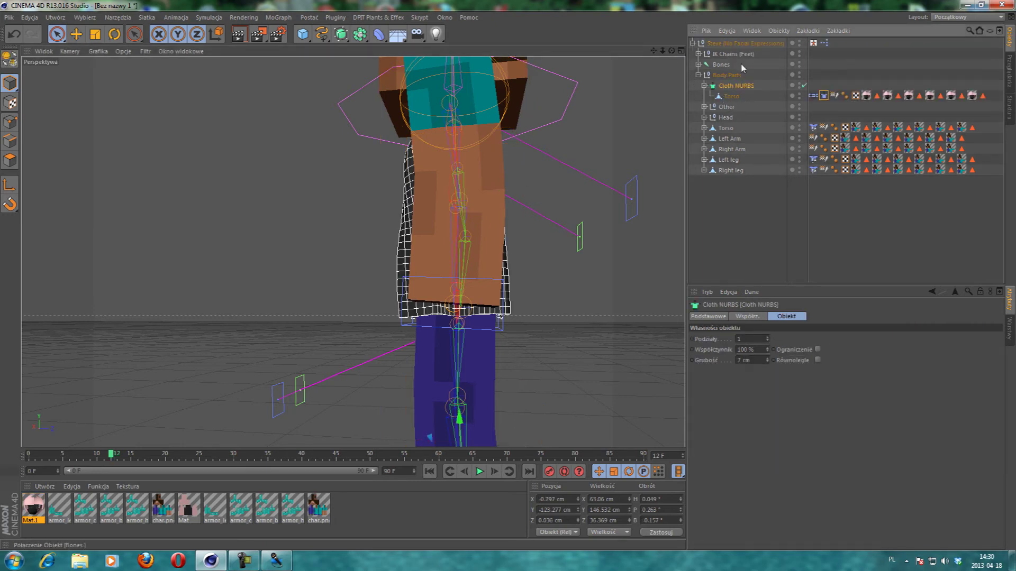
click(748, 44)
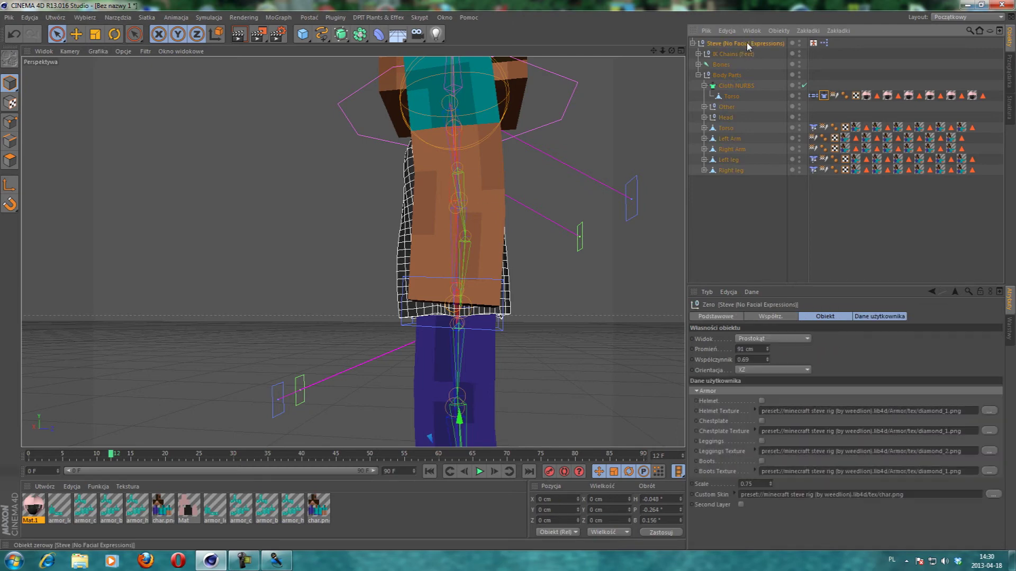
At frame 25, move the Steve rig about 97 cm forward along Z, then return to frame 0.
drag(654, 51, 338, 395)
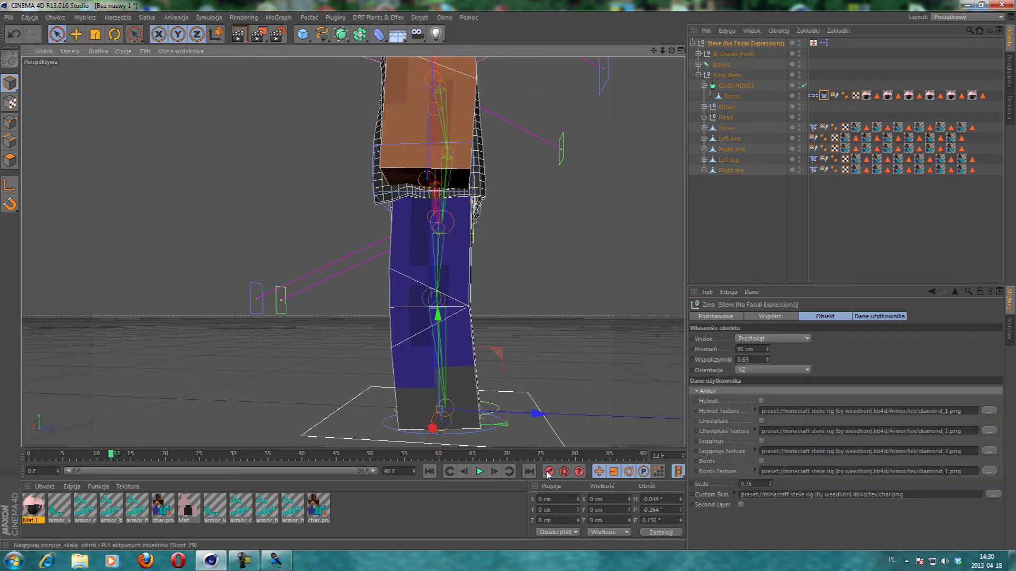
drag(671, 51, 560, 316)
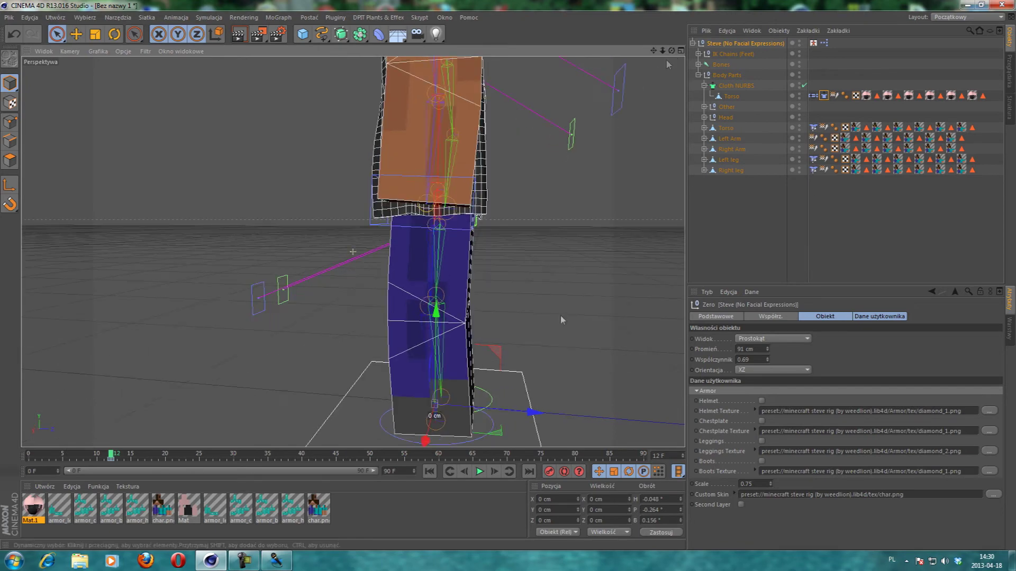
click(200, 455)
drag(532, 413, 285, 391)
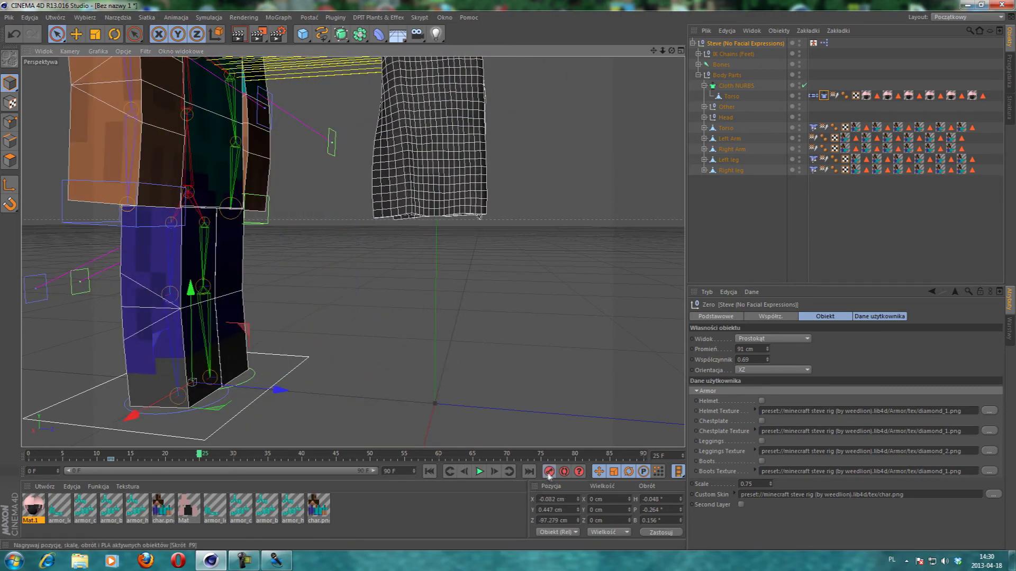
drag(654, 50, 413, 263)
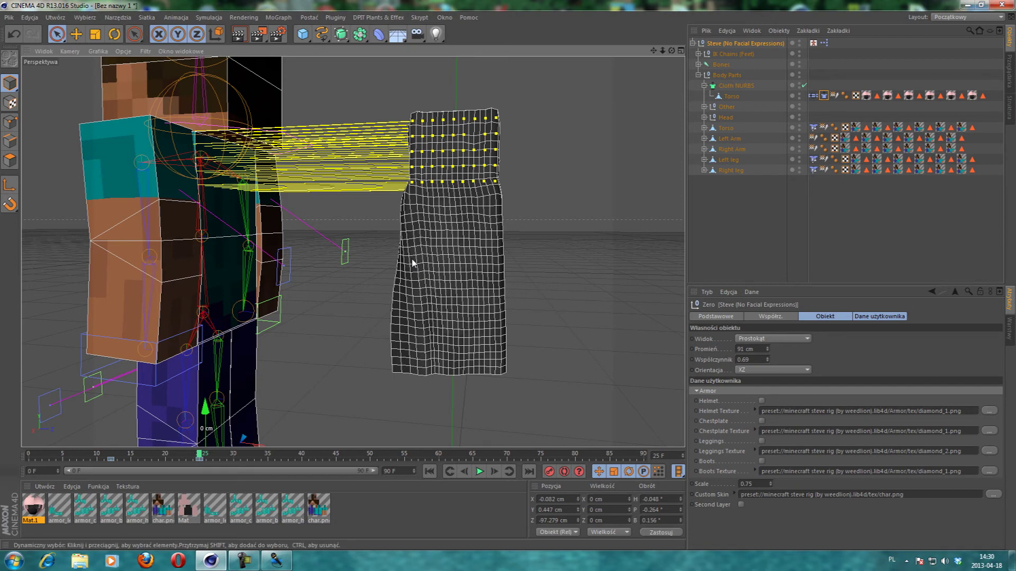
click(30, 458)
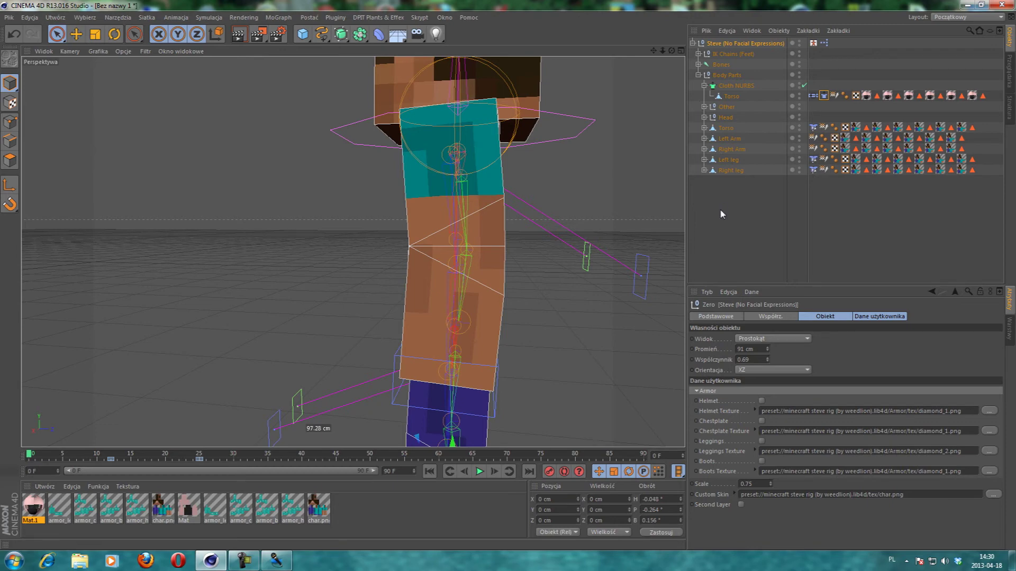
From a side view, play the cloth simulation up to frame 57.
drag(671, 51, 339, 180)
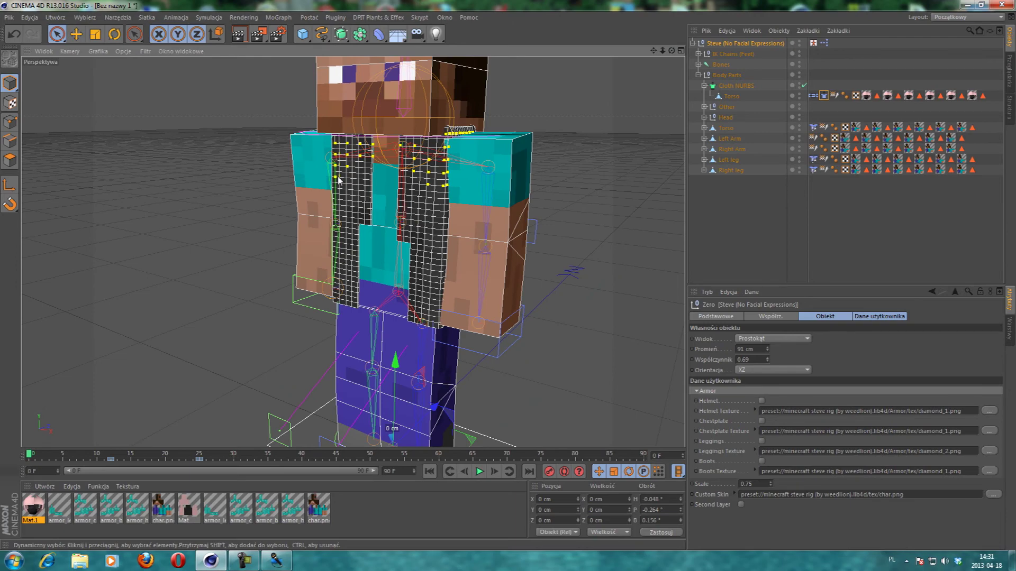
scroll(338, 180, down, 3)
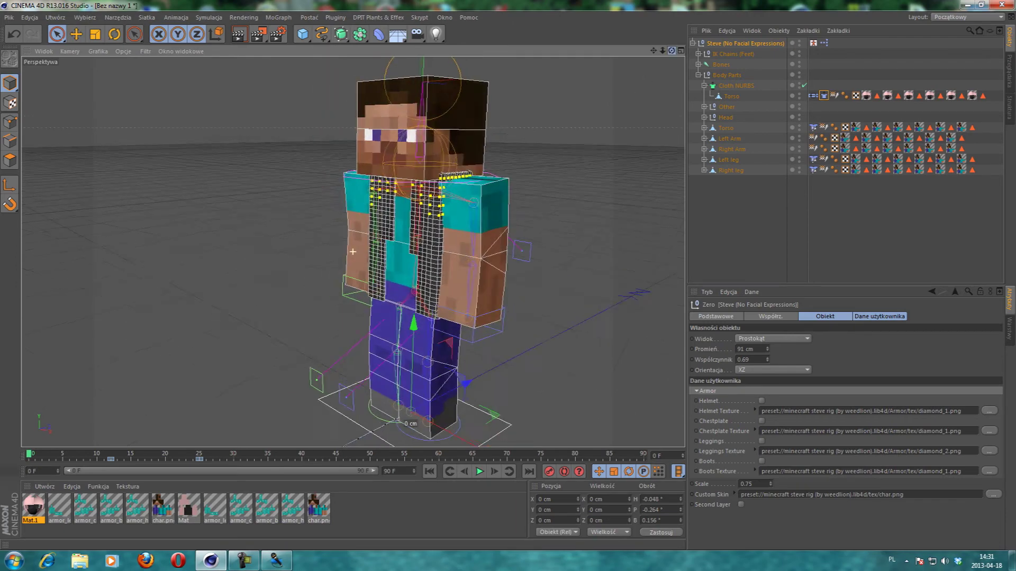
alt+drag(352, 252, 434, 254)
click(479, 472)
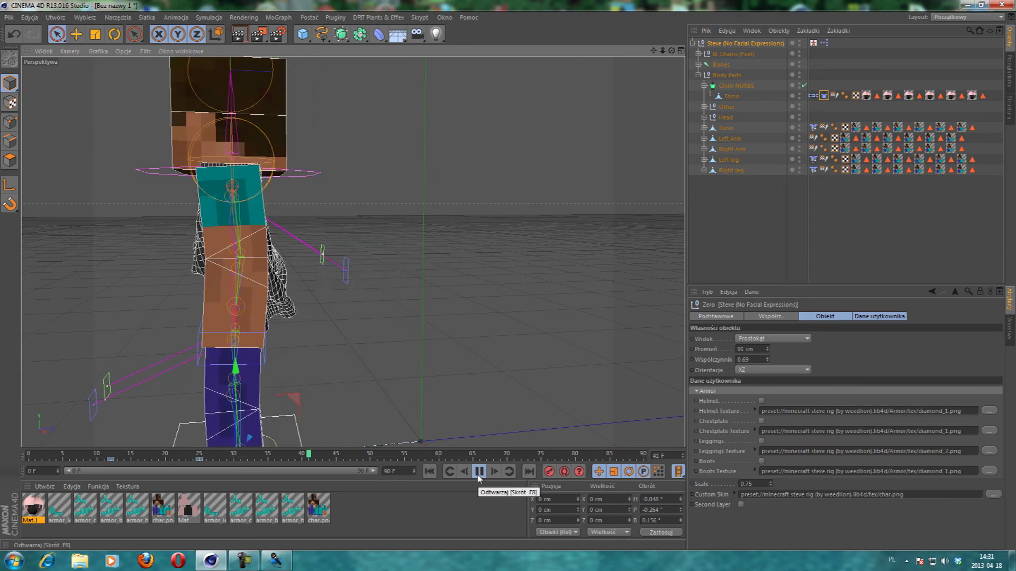
click(478, 471)
Replay the cloth travelling with the rig from the front, then rewind to frame 0.
alt+drag(297, 254, 353, 252)
scroll(353, 252, up, 5)
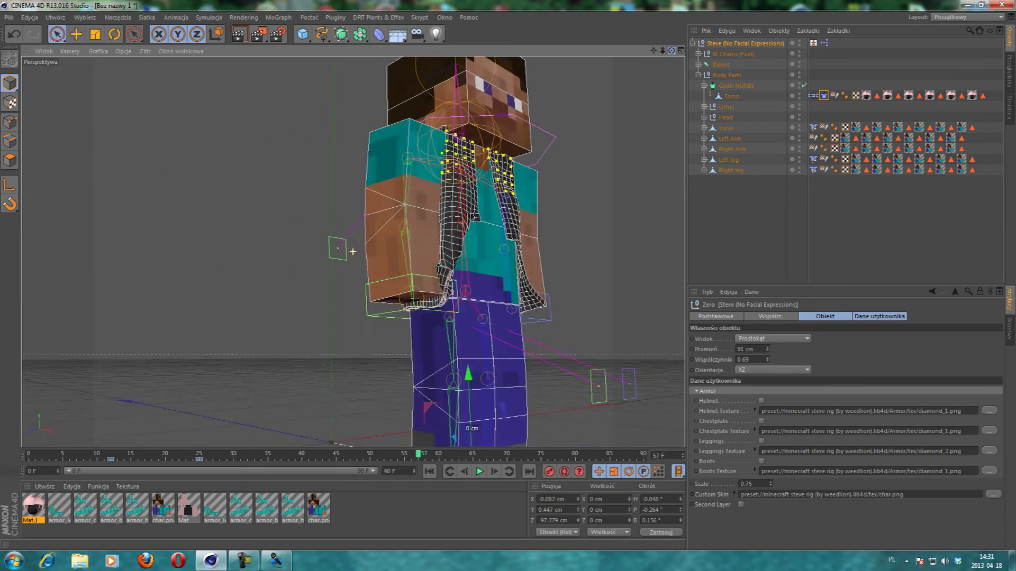
key(ctrl+shift+z)
click(480, 471)
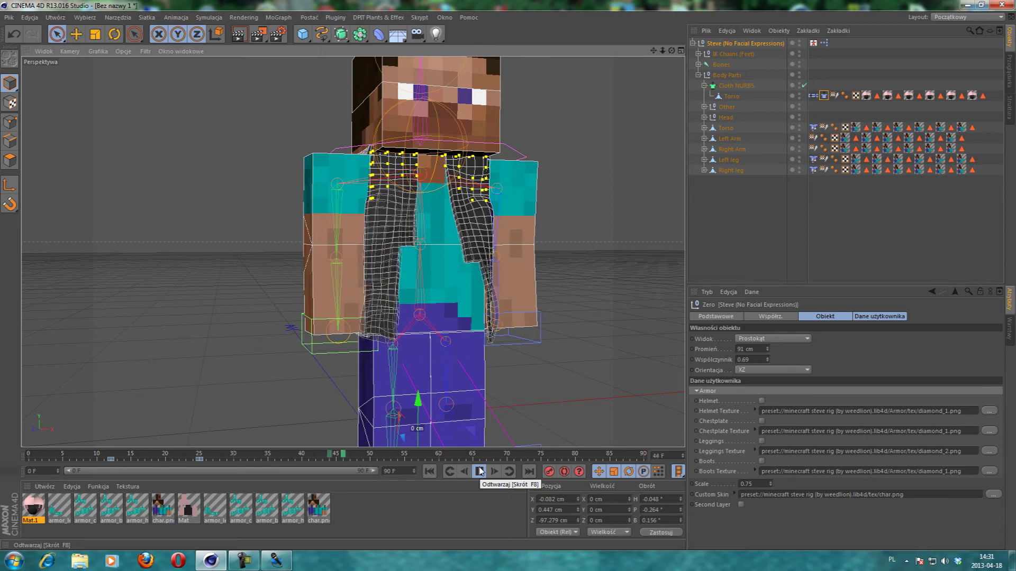
click(480, 472)
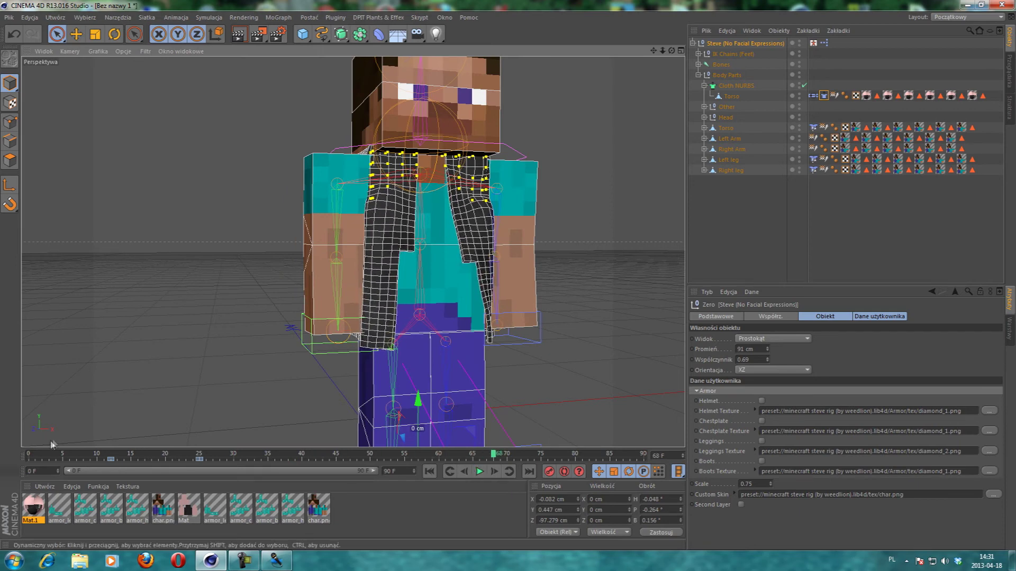
click(28, 456)
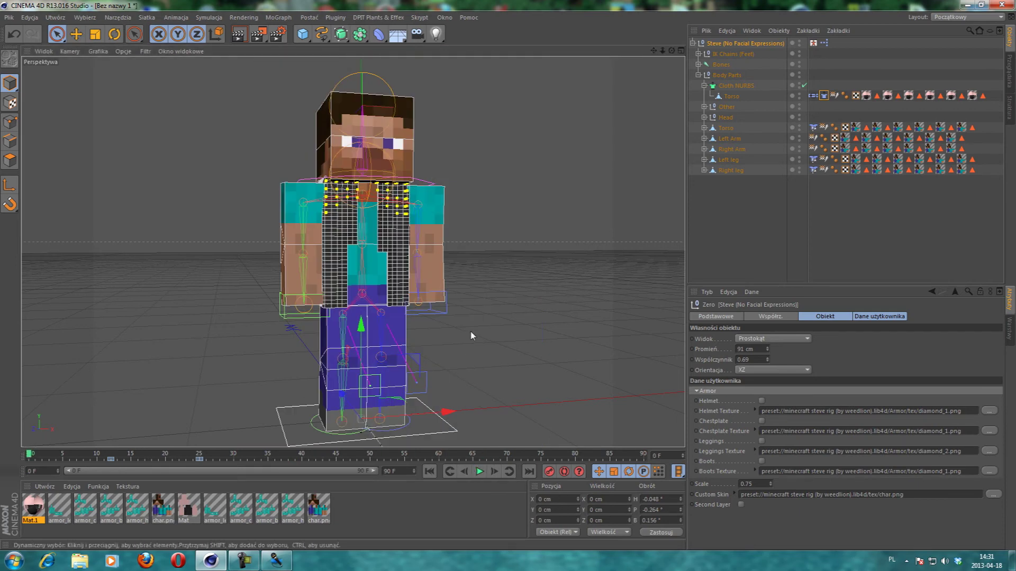
ctrl+drag(229, 471, 68, 464)
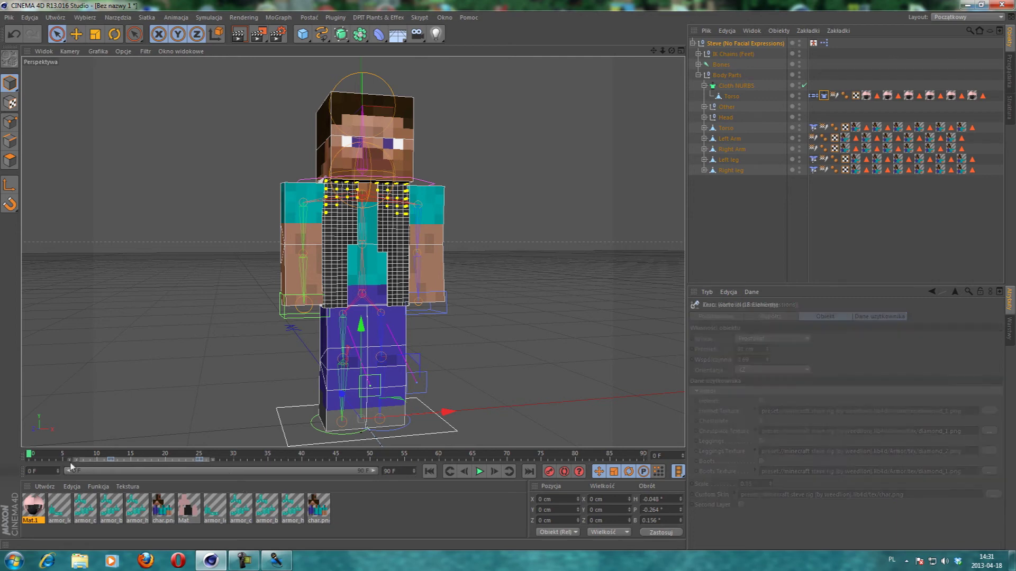
click(120, 464)
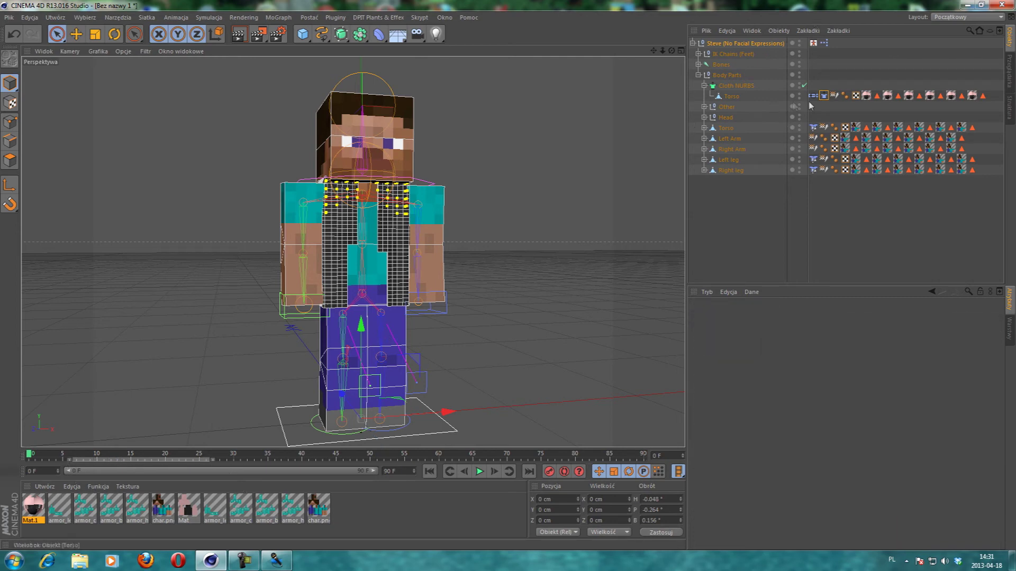
click(756, 86)
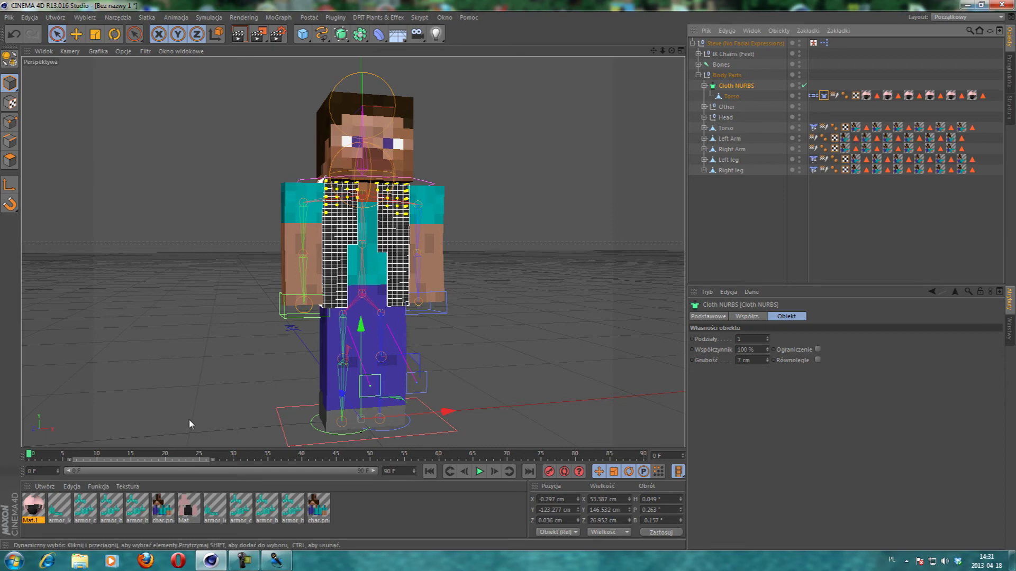
scroll(458, 412, down, 3)
scroll(458, 411, down, 2)
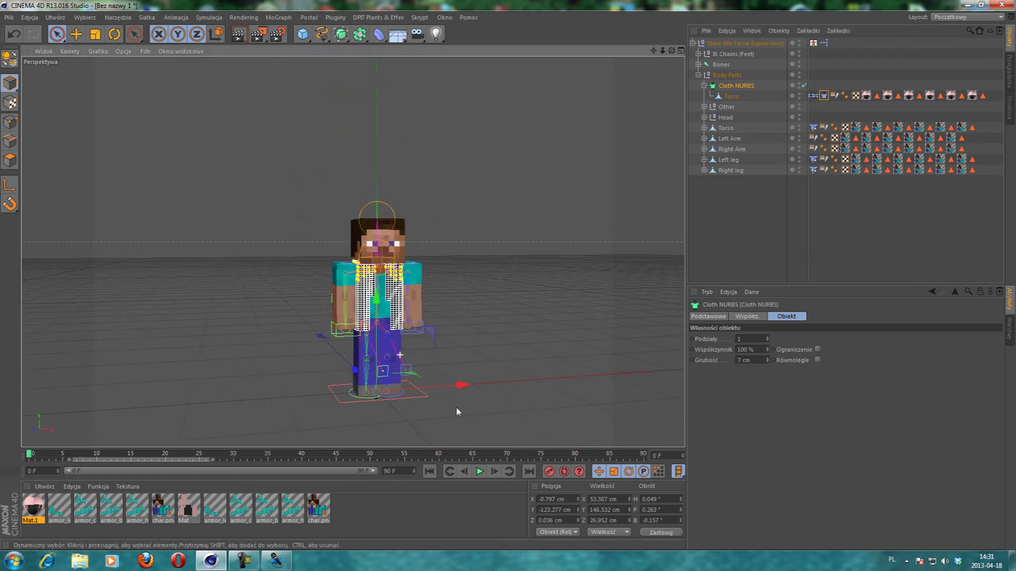
drag(460, 385, 217, 402)
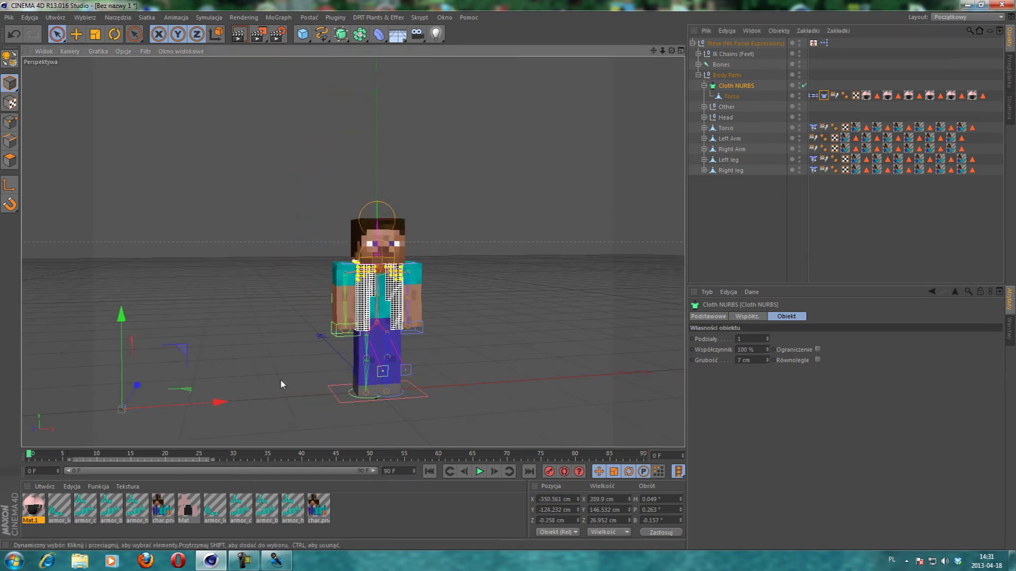
key(ctrl+z)
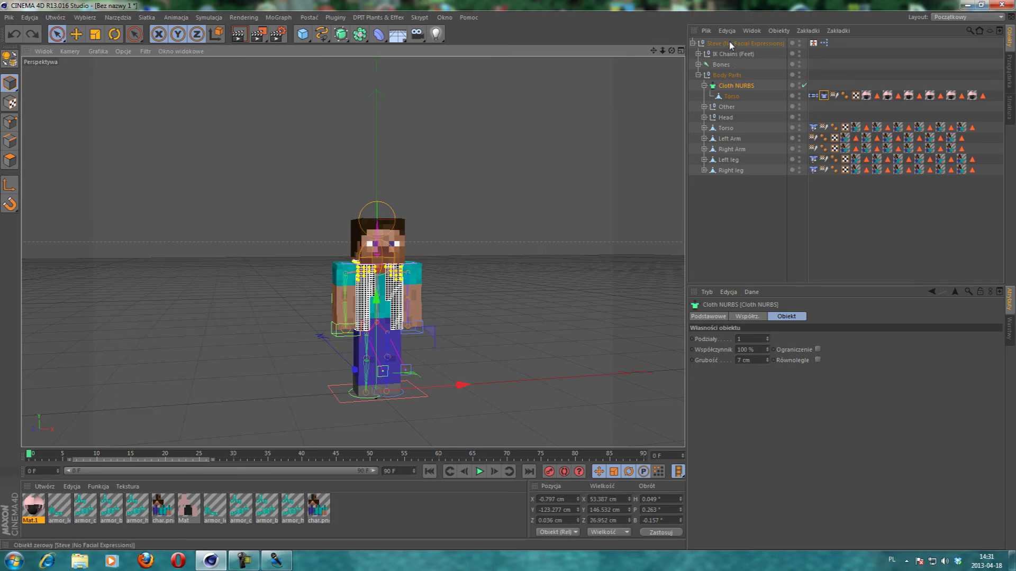
key(ctrl+z)
drag(446, 391, 202, 409)
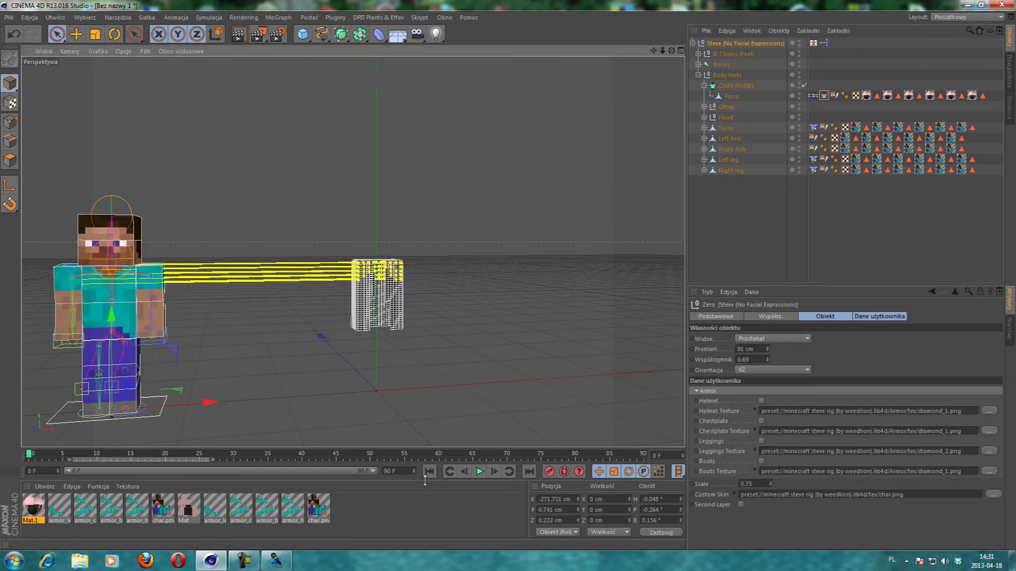
click(479, 473)
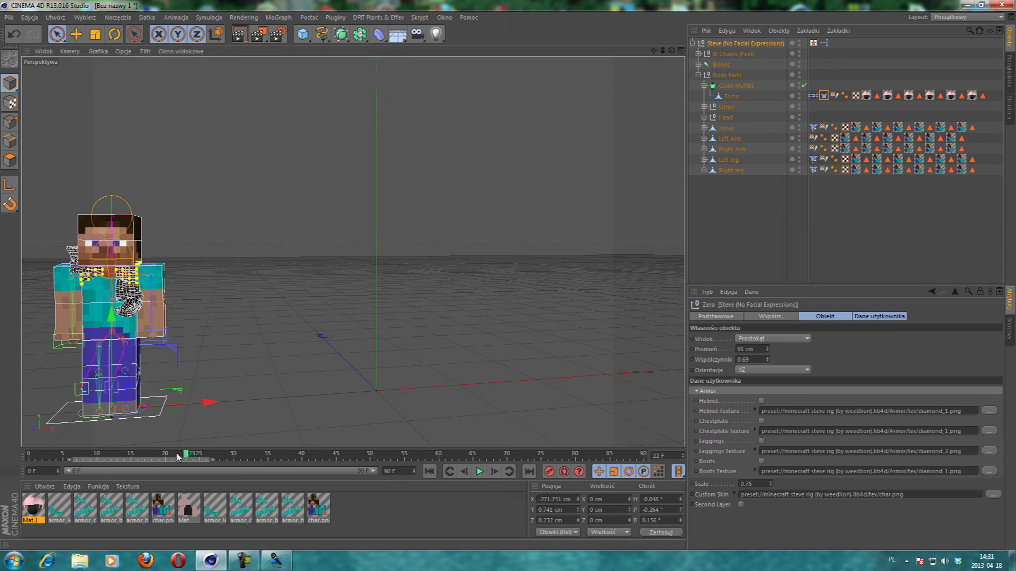
drag(183, 456, 0, 465)
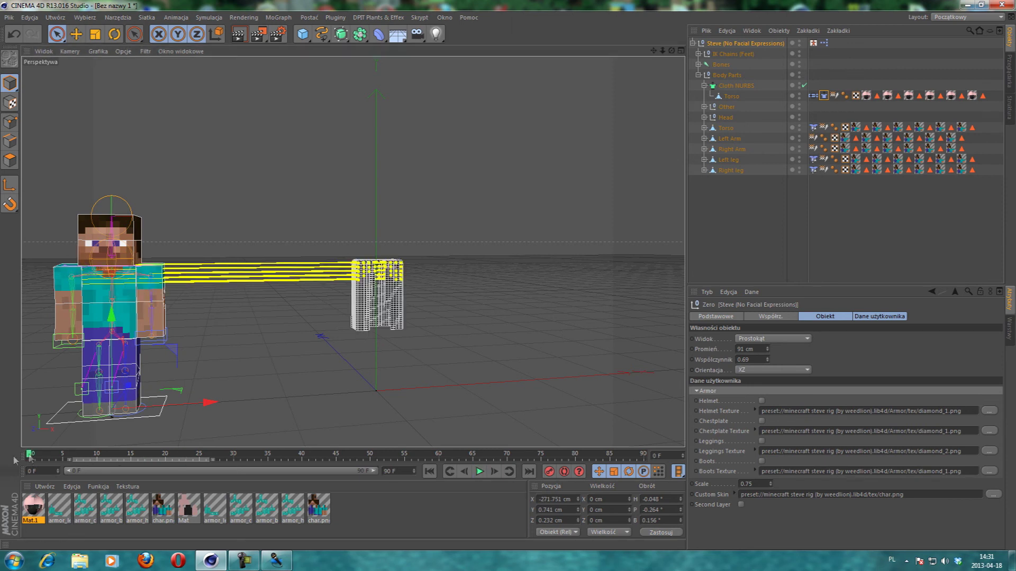
drag(177, 407, 197, 406)
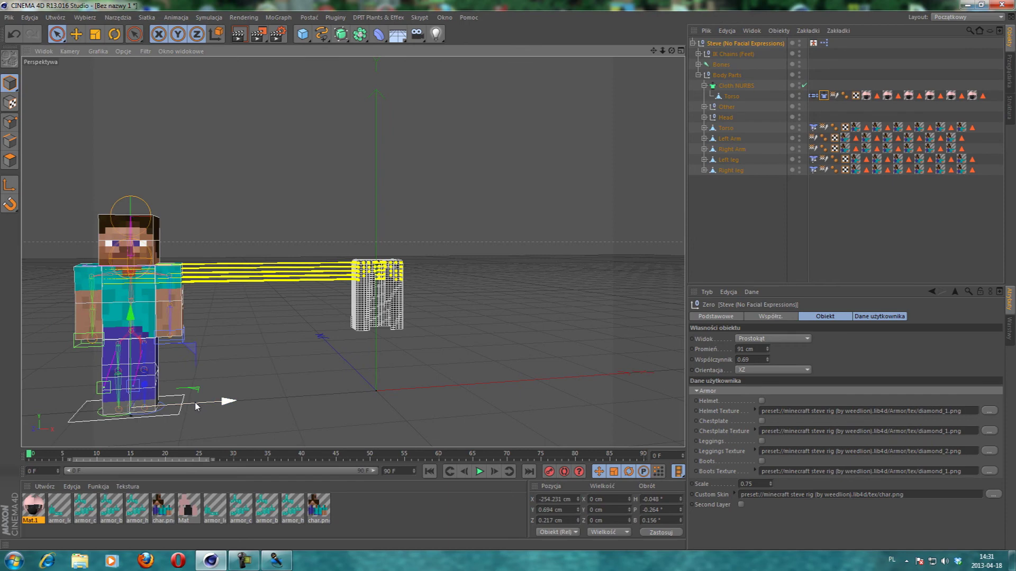
key(ctrl+z)
key(ctrl+z)
scroll(339, 297, up, 2)
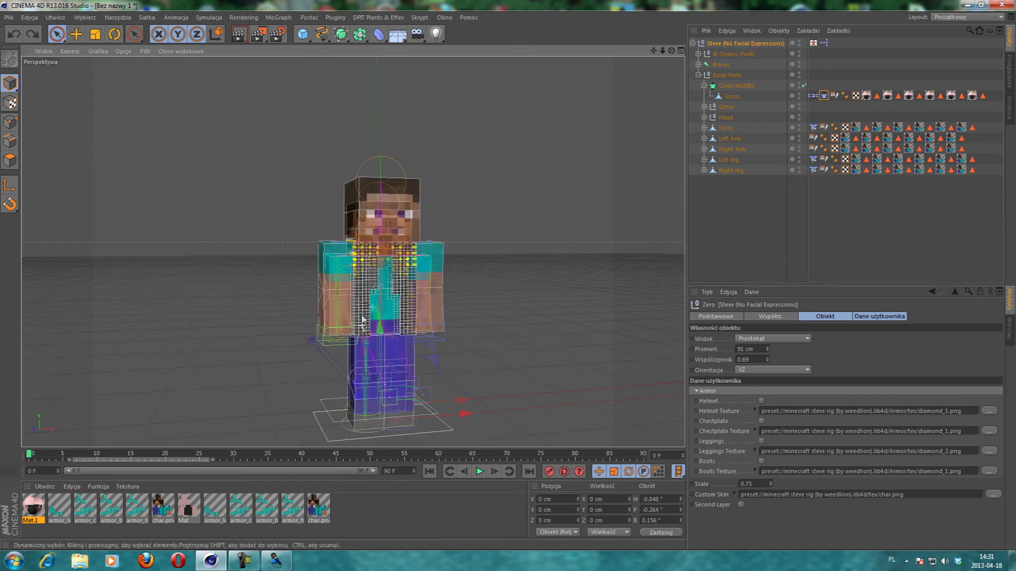
Select the Torso's Cloth tag and uncheck Engine ubrania to disable its simulation.
scroll(380, 247, up, 3)
scroll(379, 246, up, 4)
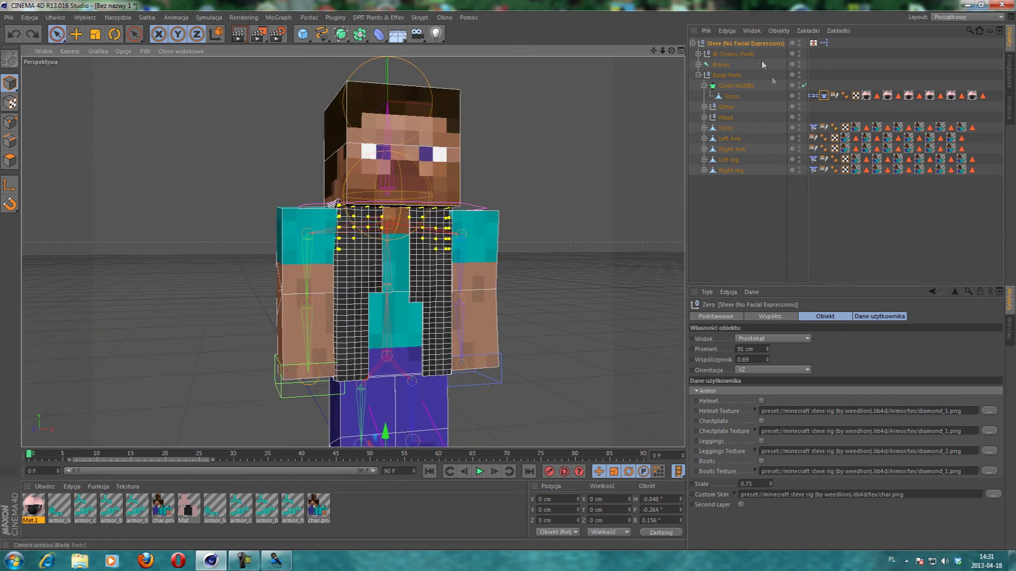
click(822, 97)
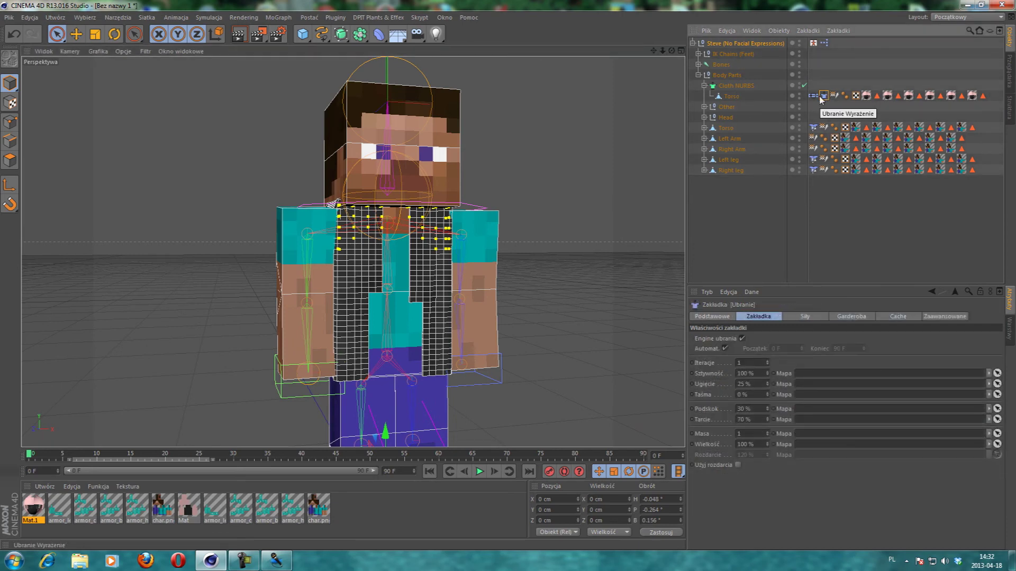
click(822, 320)
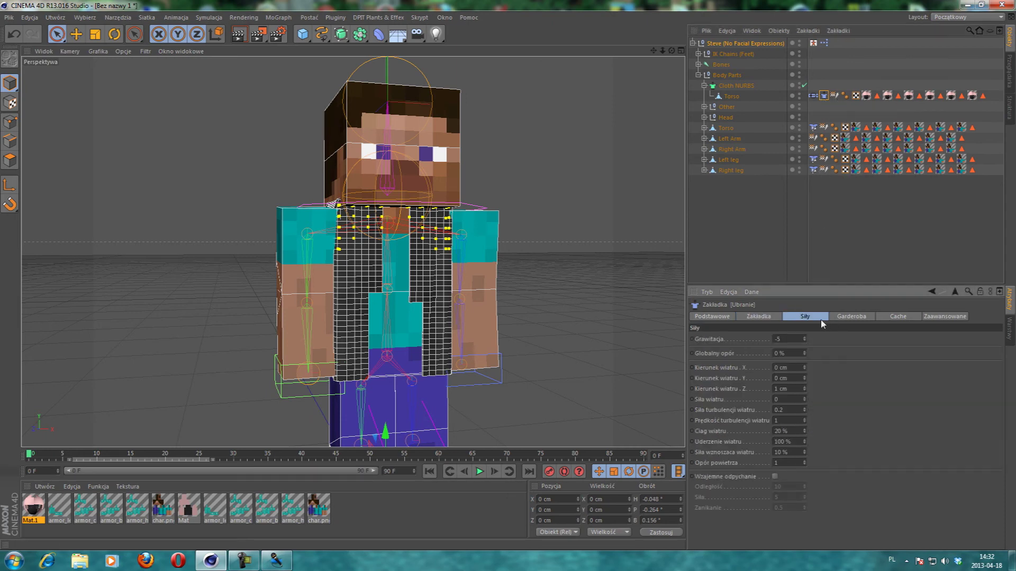
click(862, 317)
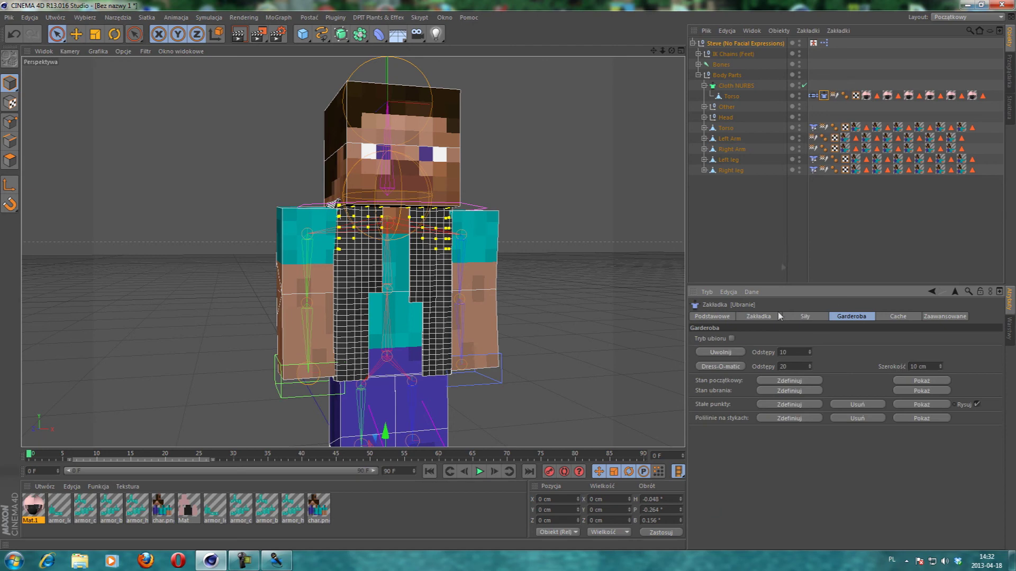
click(767, 319)
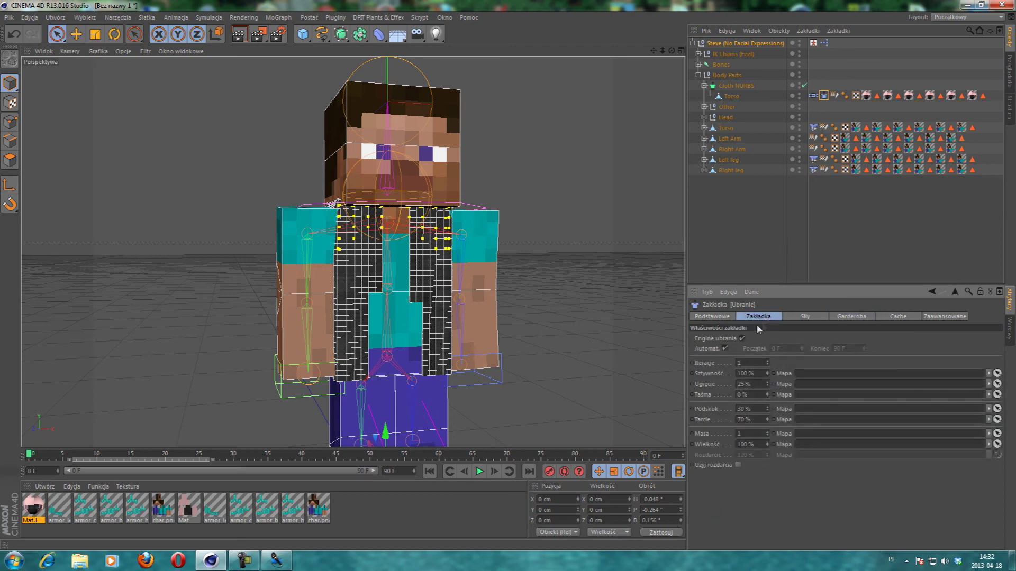
click(742, 339)
scroll(497, 315, down, 3)
scroll(474, 335, down, 3)
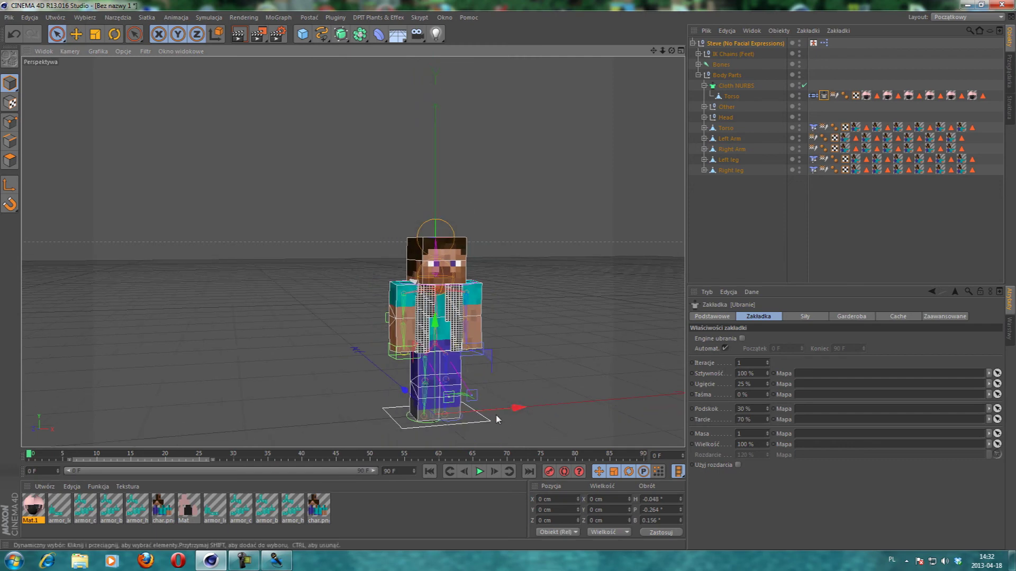
Move the Steve rig about 274 cm left on X and re-enable the Torso's cloth engine.
mouse_move(517, 410)
mouse_down()
mouse_move(153, 409)
mouse_move(261, 307)
mouse_move(233, 333)
mouse_up()
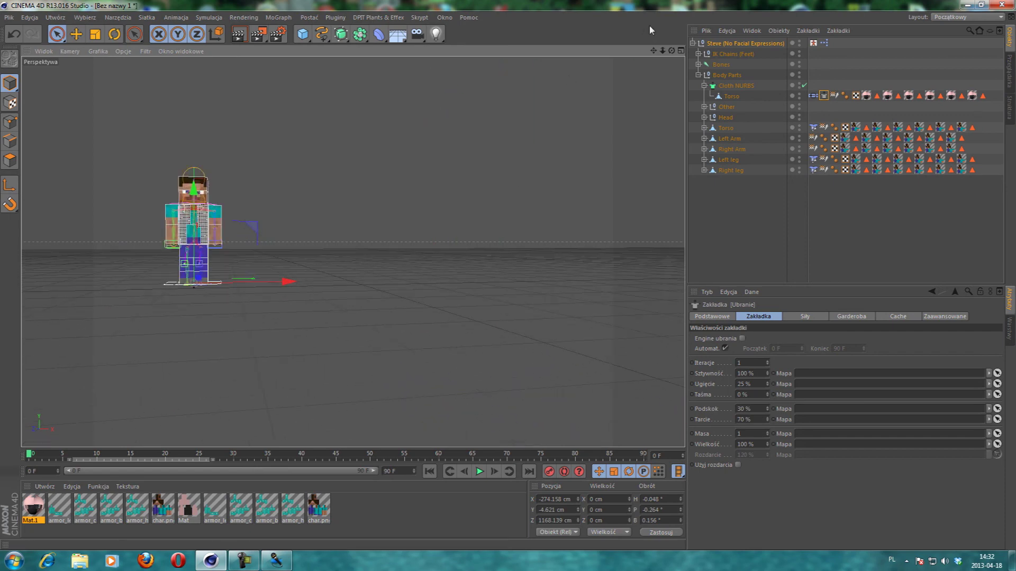
drag(662, 51, 897, 335)
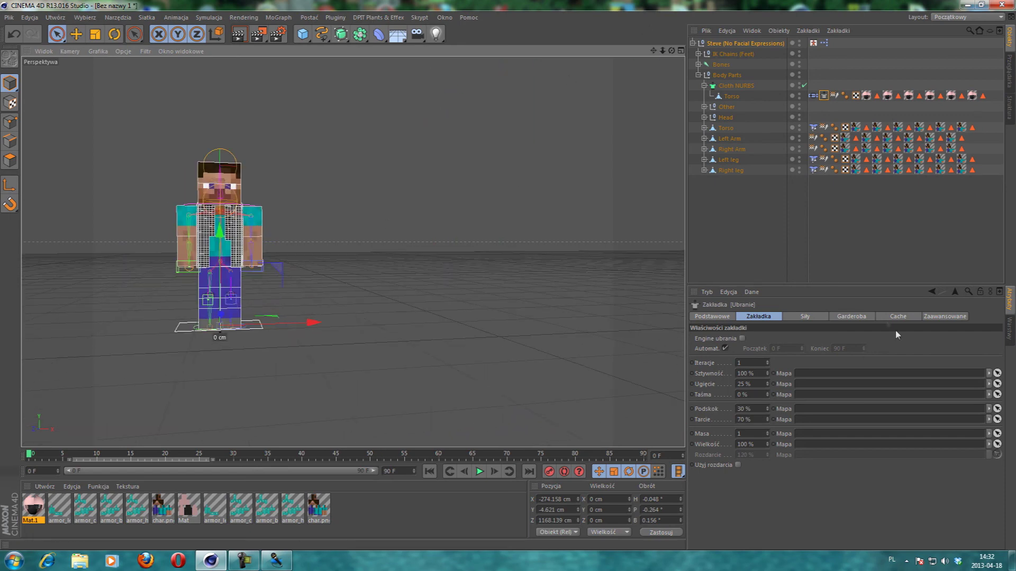
click(870, 317)
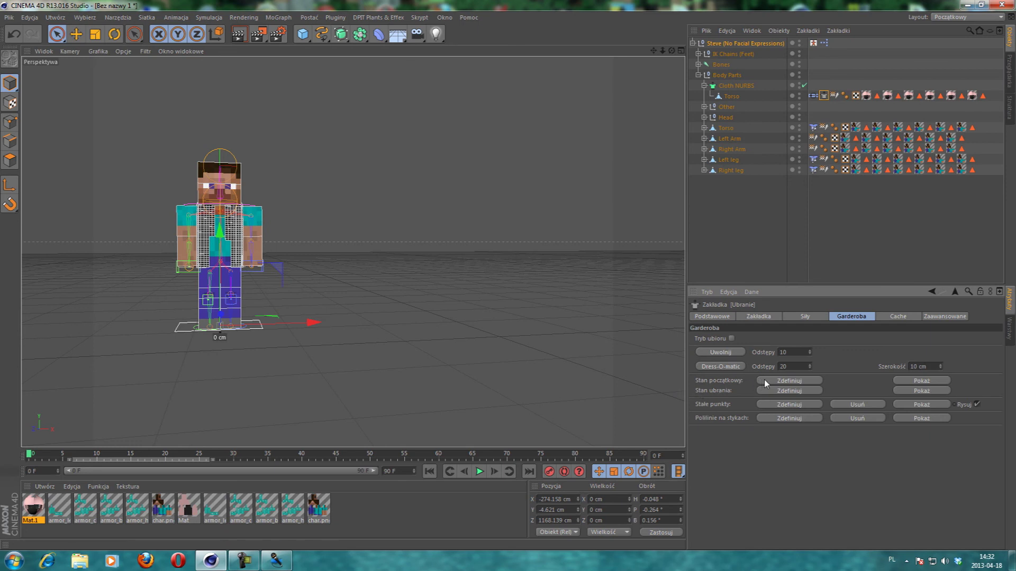
click(805, 316)
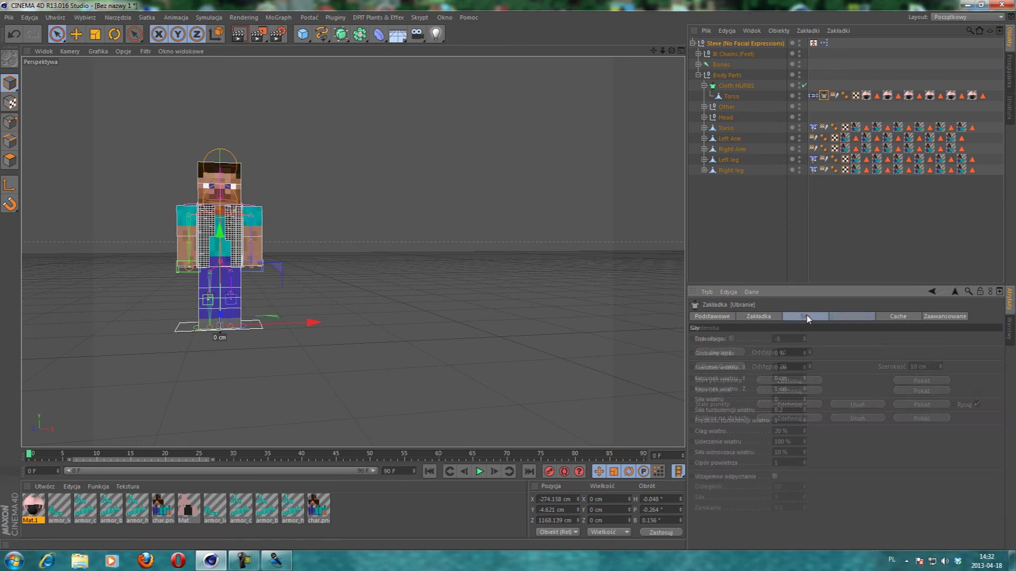
click(758, 316)
click(743, 338)
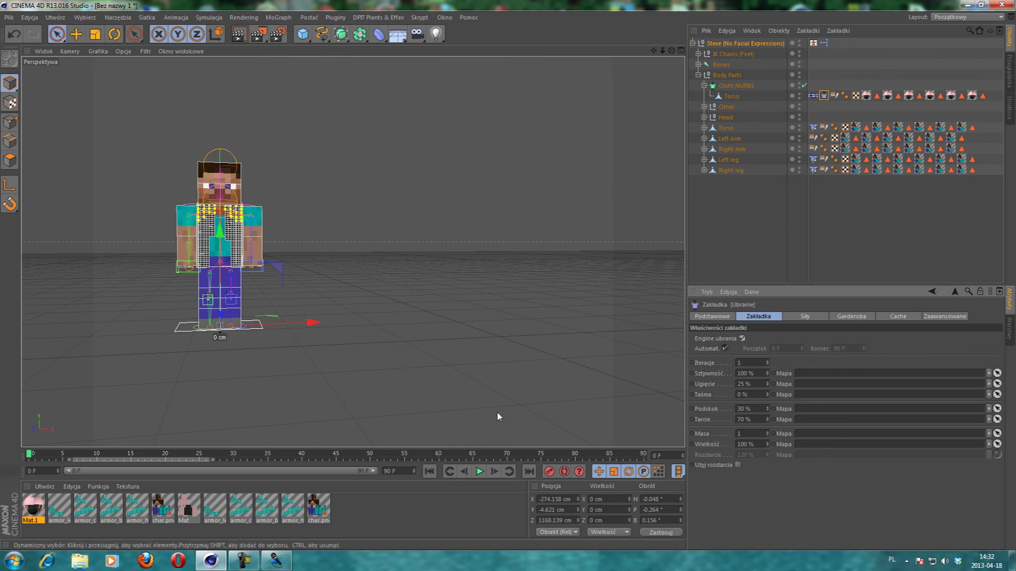
Replay the cloth briefly, rewind to frame 0 and open the Cache tab.
click(479, 472)
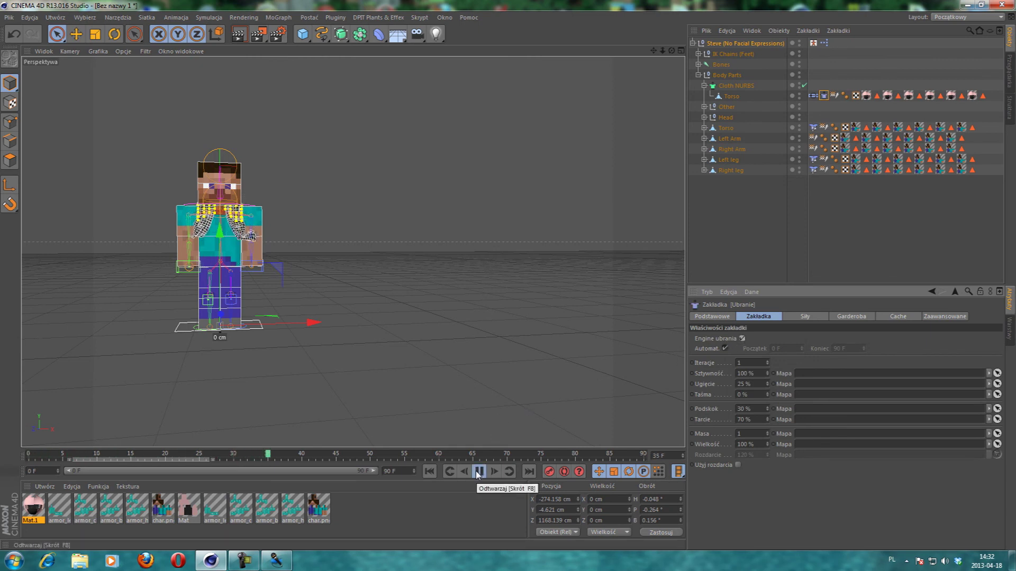
click(478, 471)
click(429, 472)
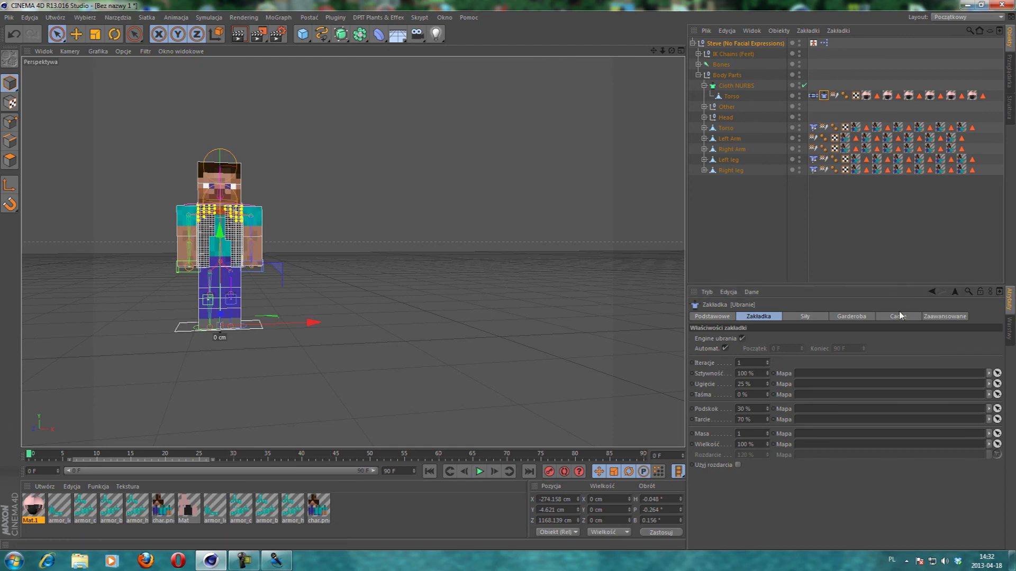
click(899, 316)
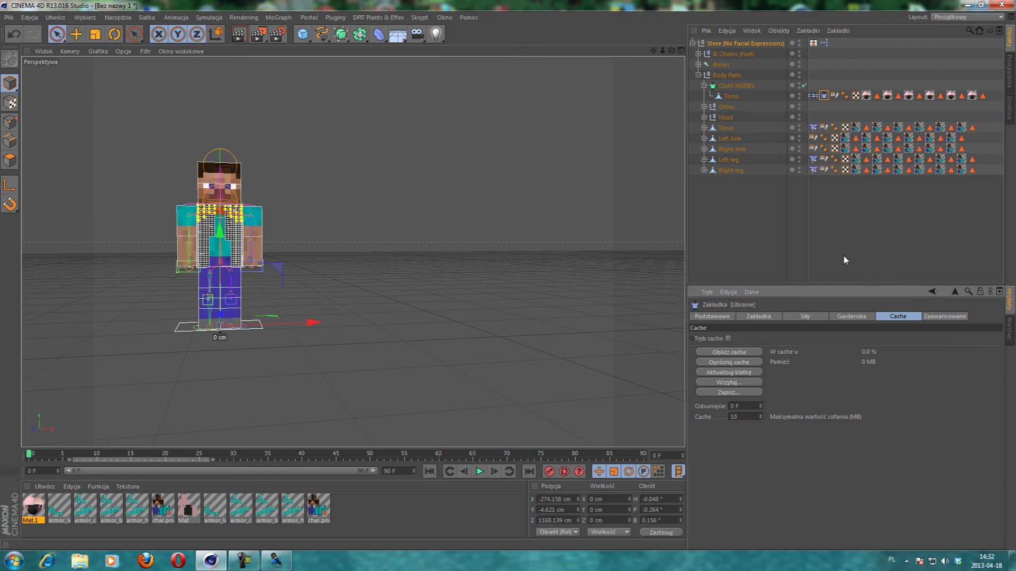